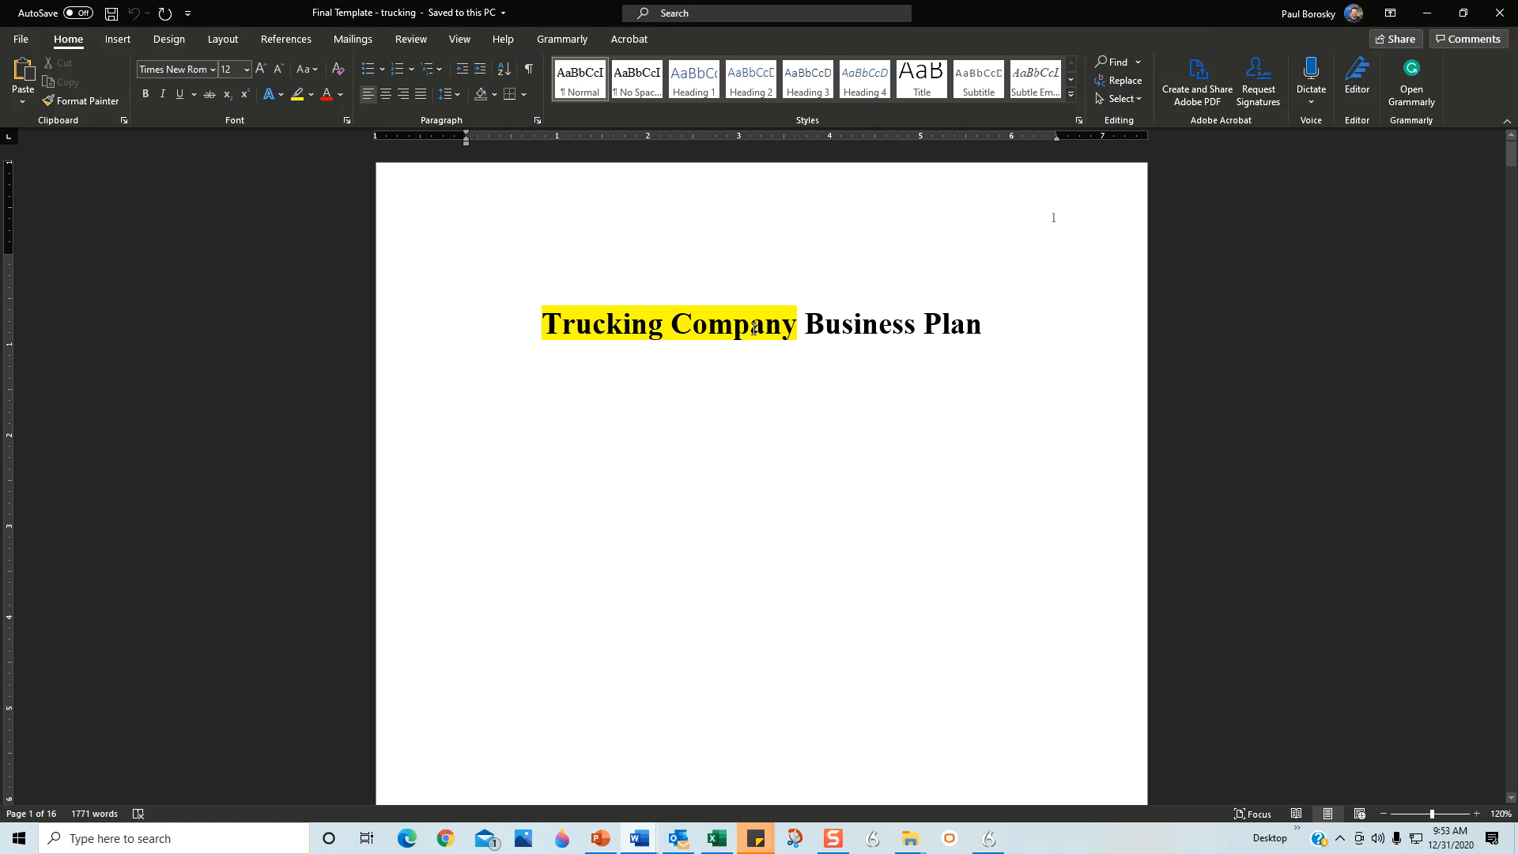
Try removing the highlight from "Trucking Company" in the cover page title, and undo the removal
{"action": "left_click_drag", "start_coordinate": [841, 327], "coordinate": [501, 342]}
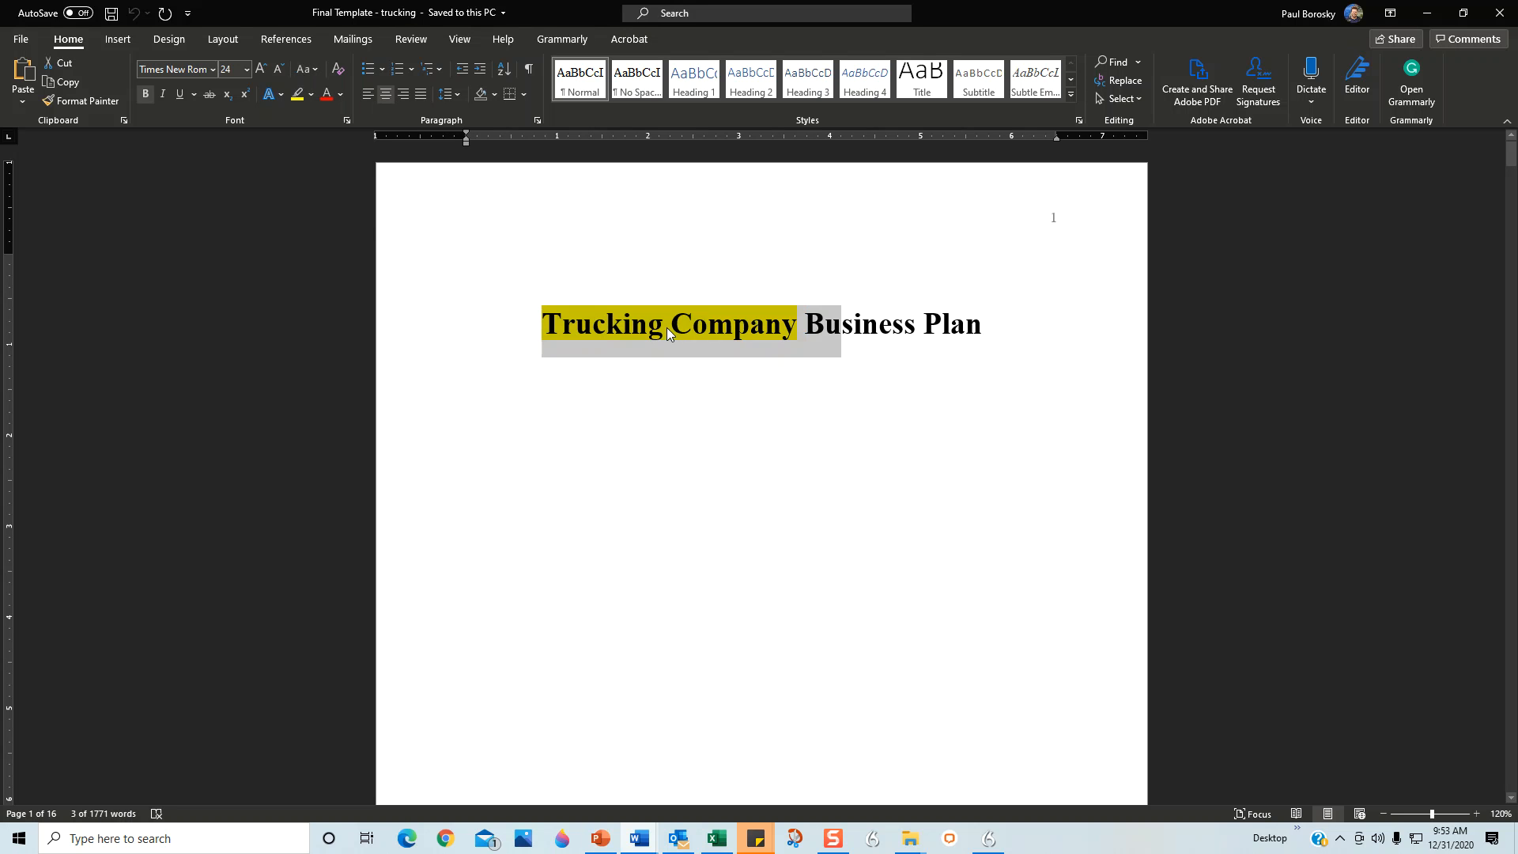
{"action": "left_click", "coordinate": [311, 94]}
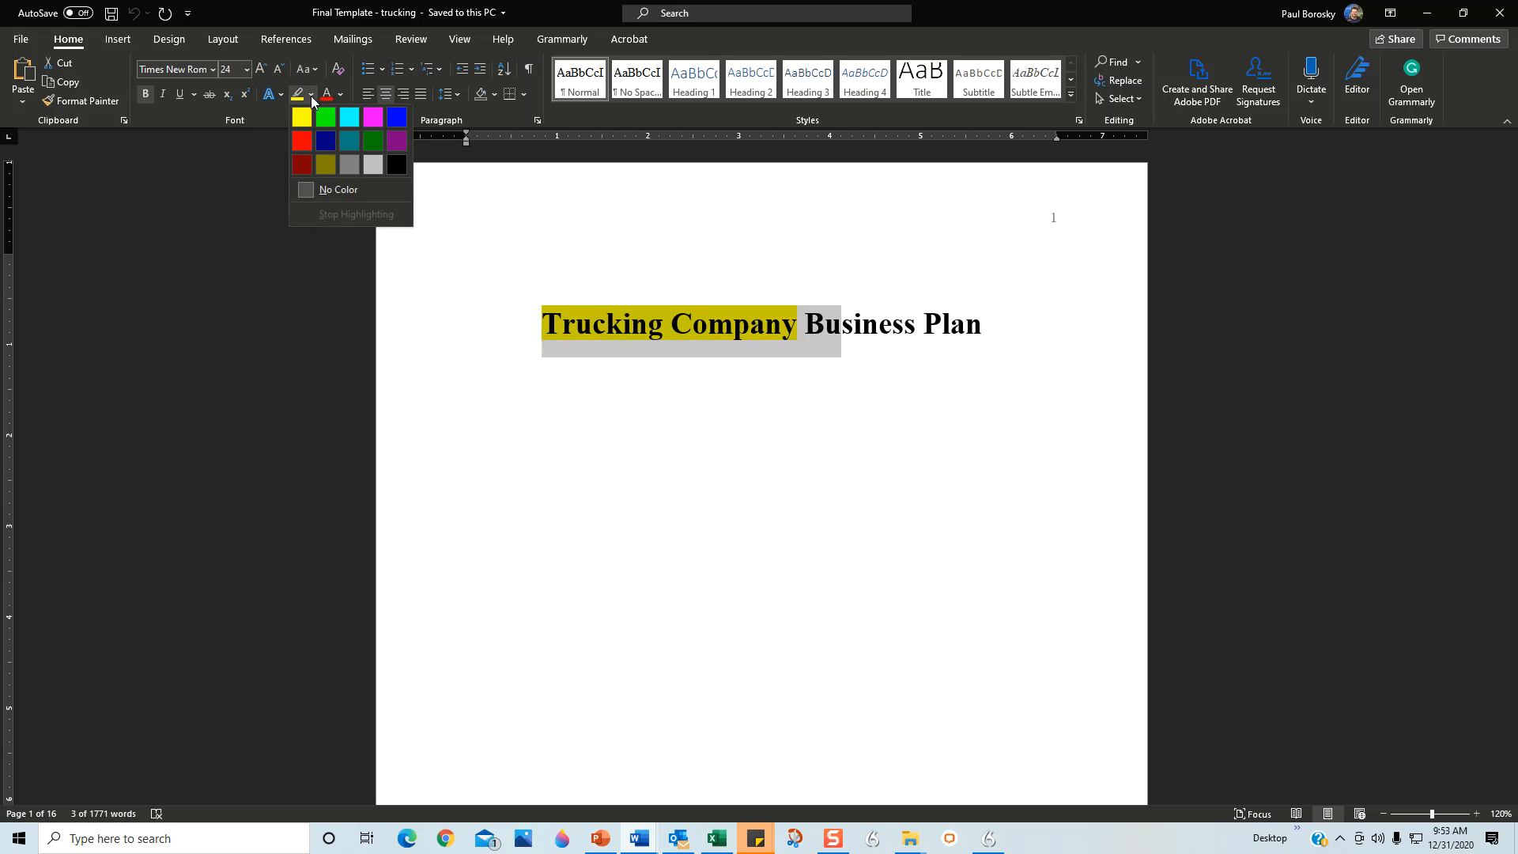
{"action": "left_click", "coordinate": [328, 190]}
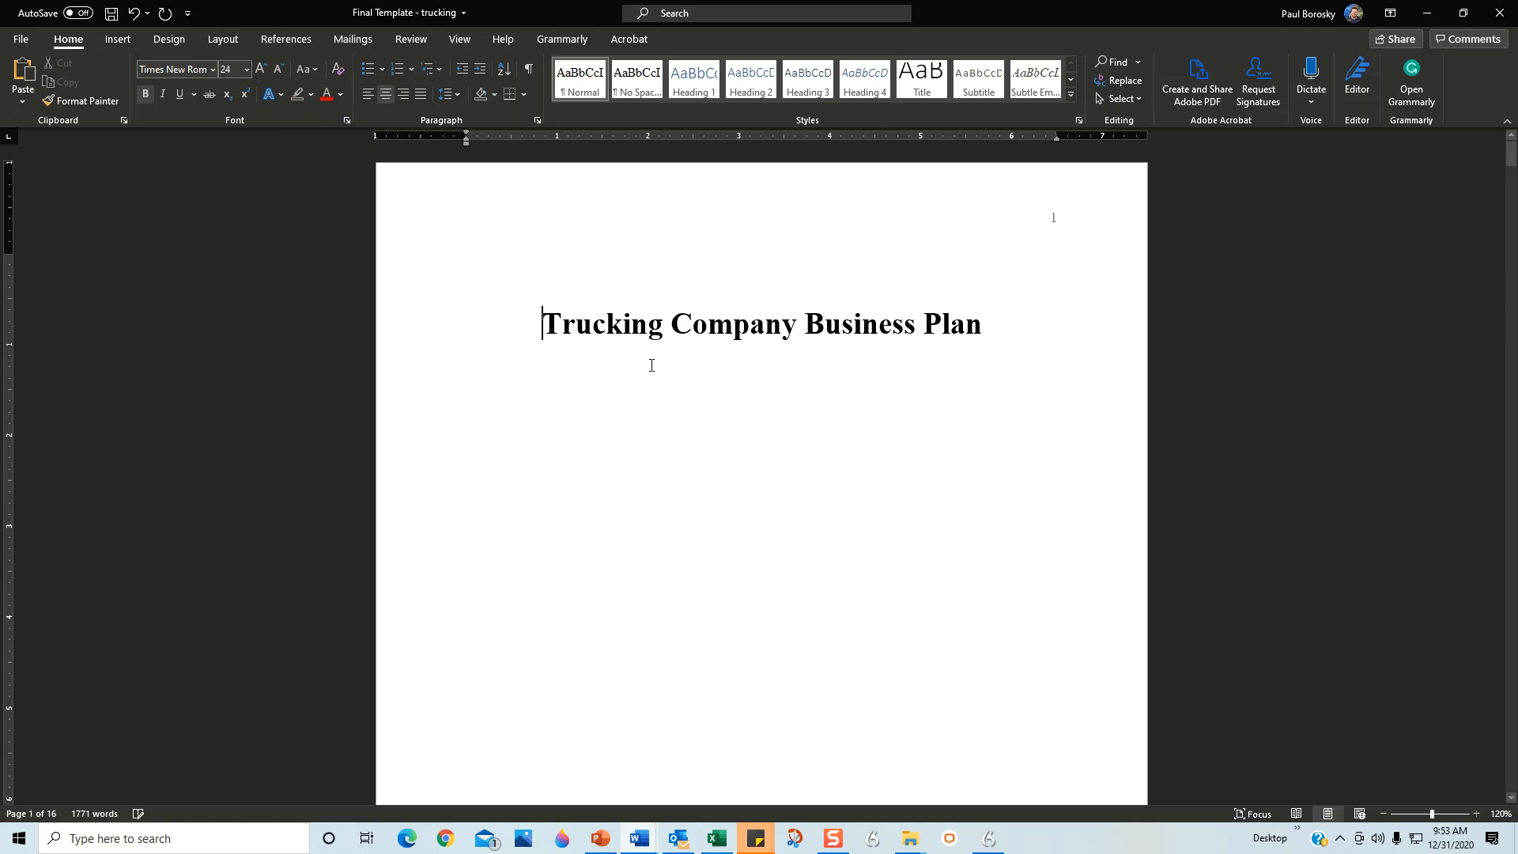
{"action": "left_click", "coordinate": [133, 12]}
{"action": "left_click", "coordinate": [793, 412]}
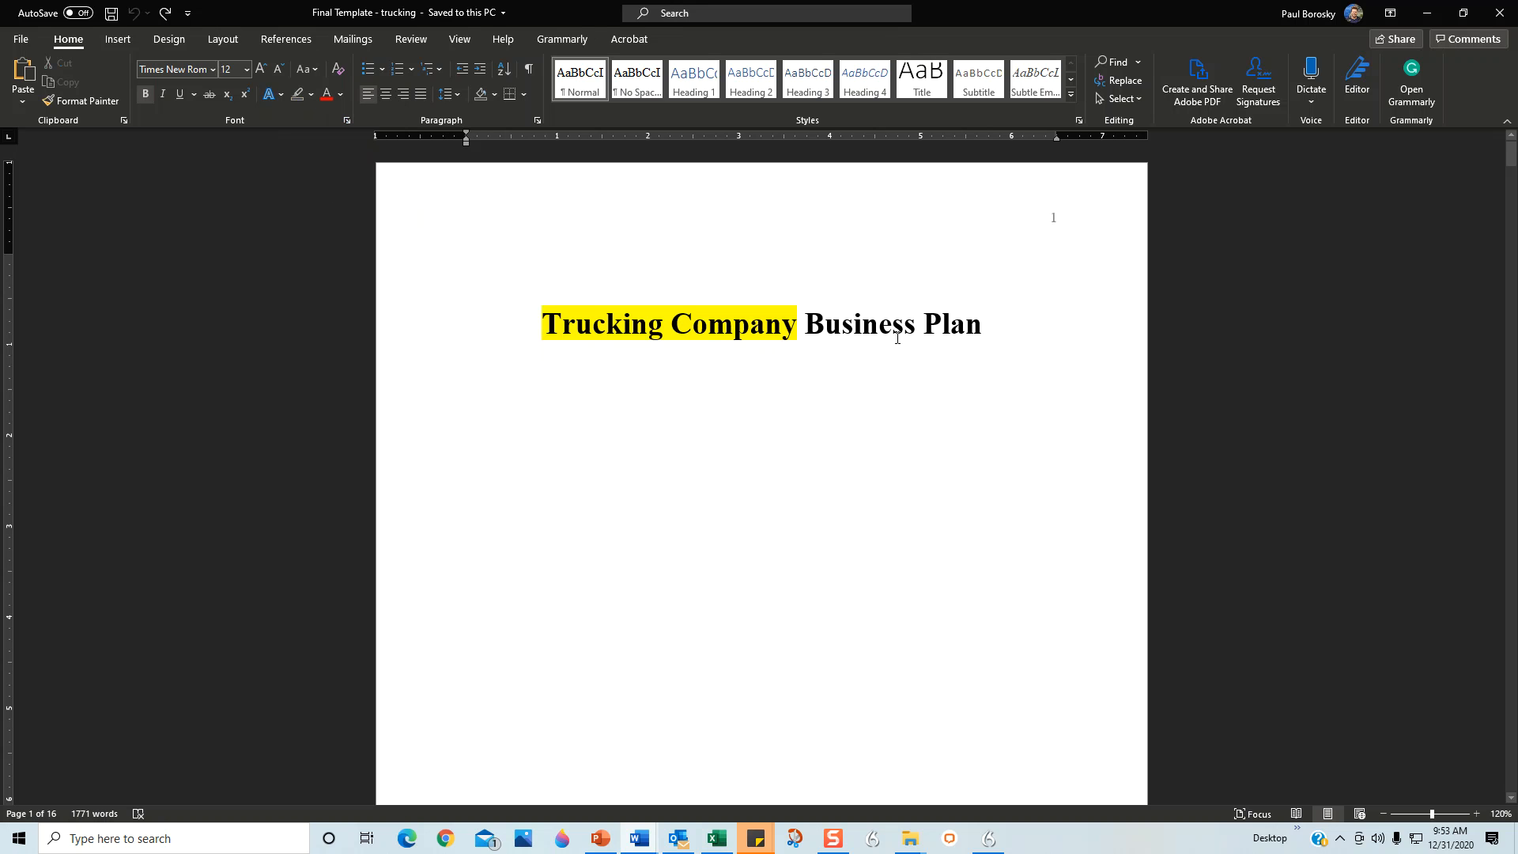
Update the entire table of contents on page 2, including its headings and page numbers
{"action": "scroll", "coordinate": [850, 509], "scroll_direction": "down", "scroll_amount": 1}
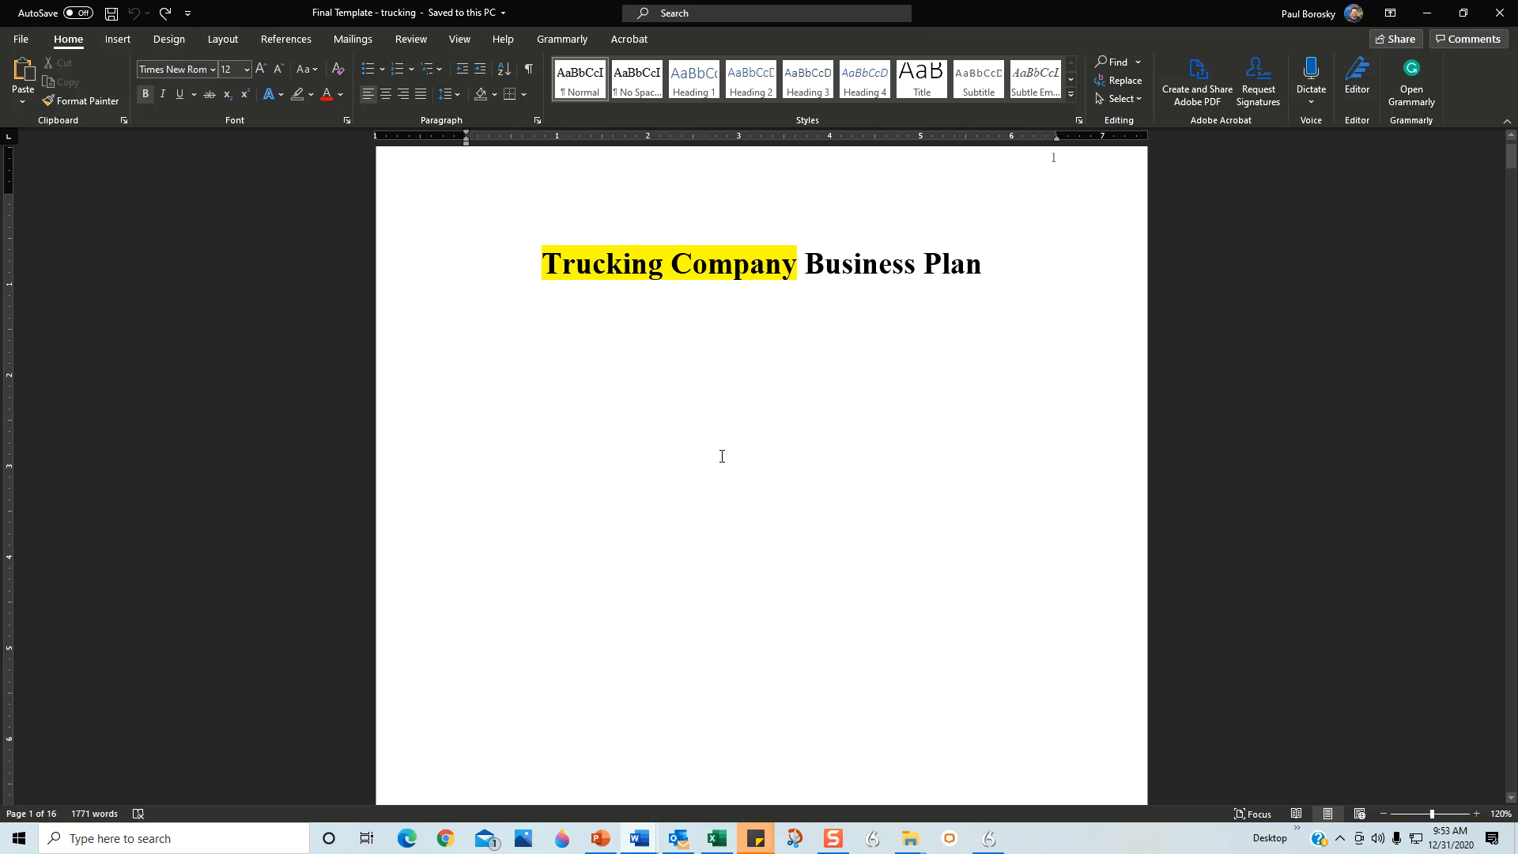
{"action": "scroll", "coordinate": [752, 471], "scroll_direction": "down", "scroll_amount": 10}
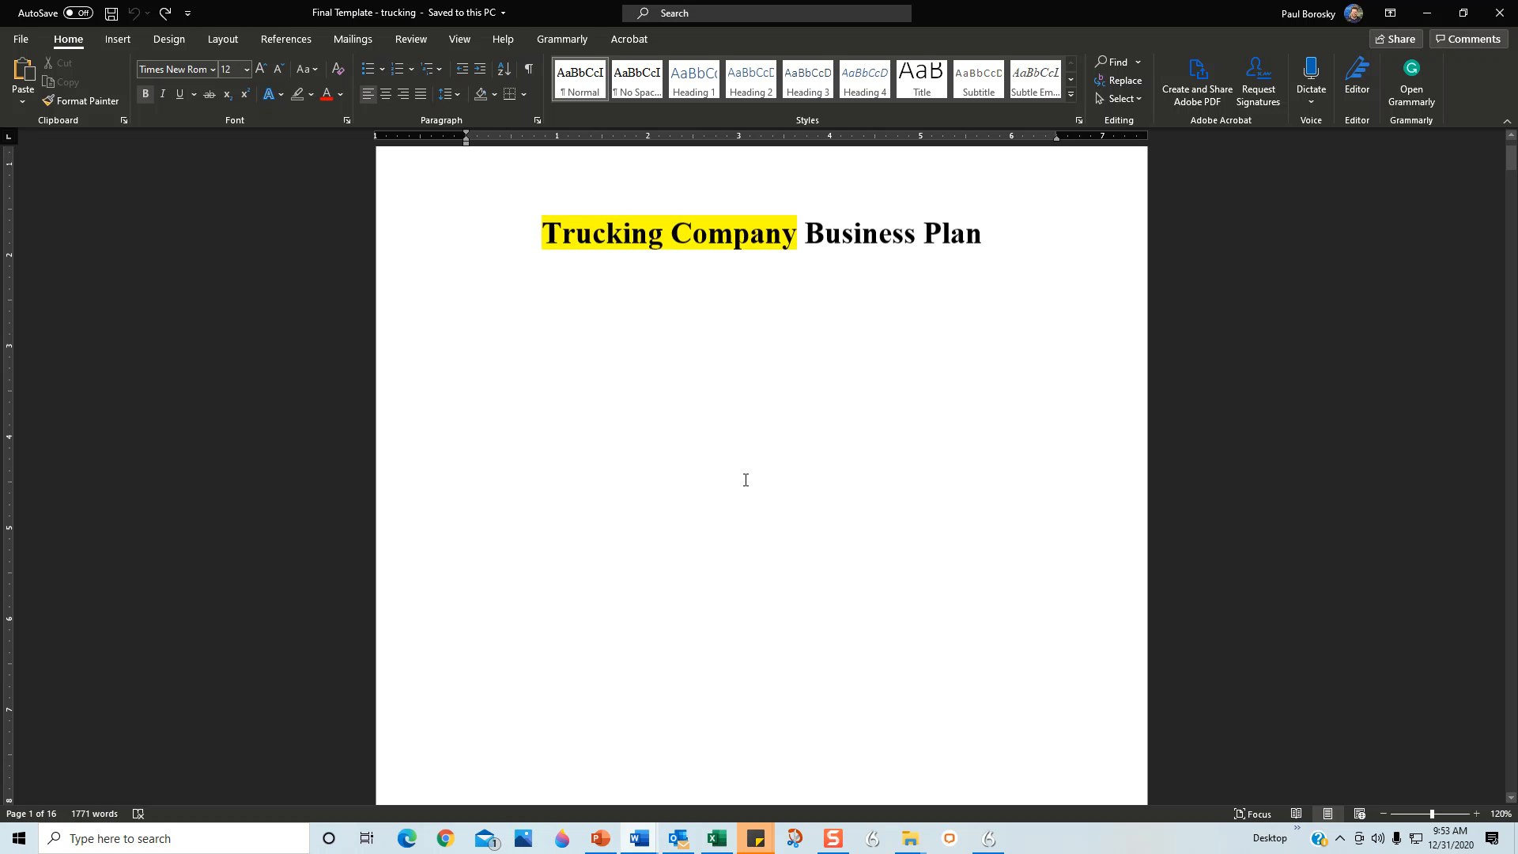
{"action": "scroll", "coordinate": [745, 480], "scroll_direction": "down", "scroll_amount": 2}
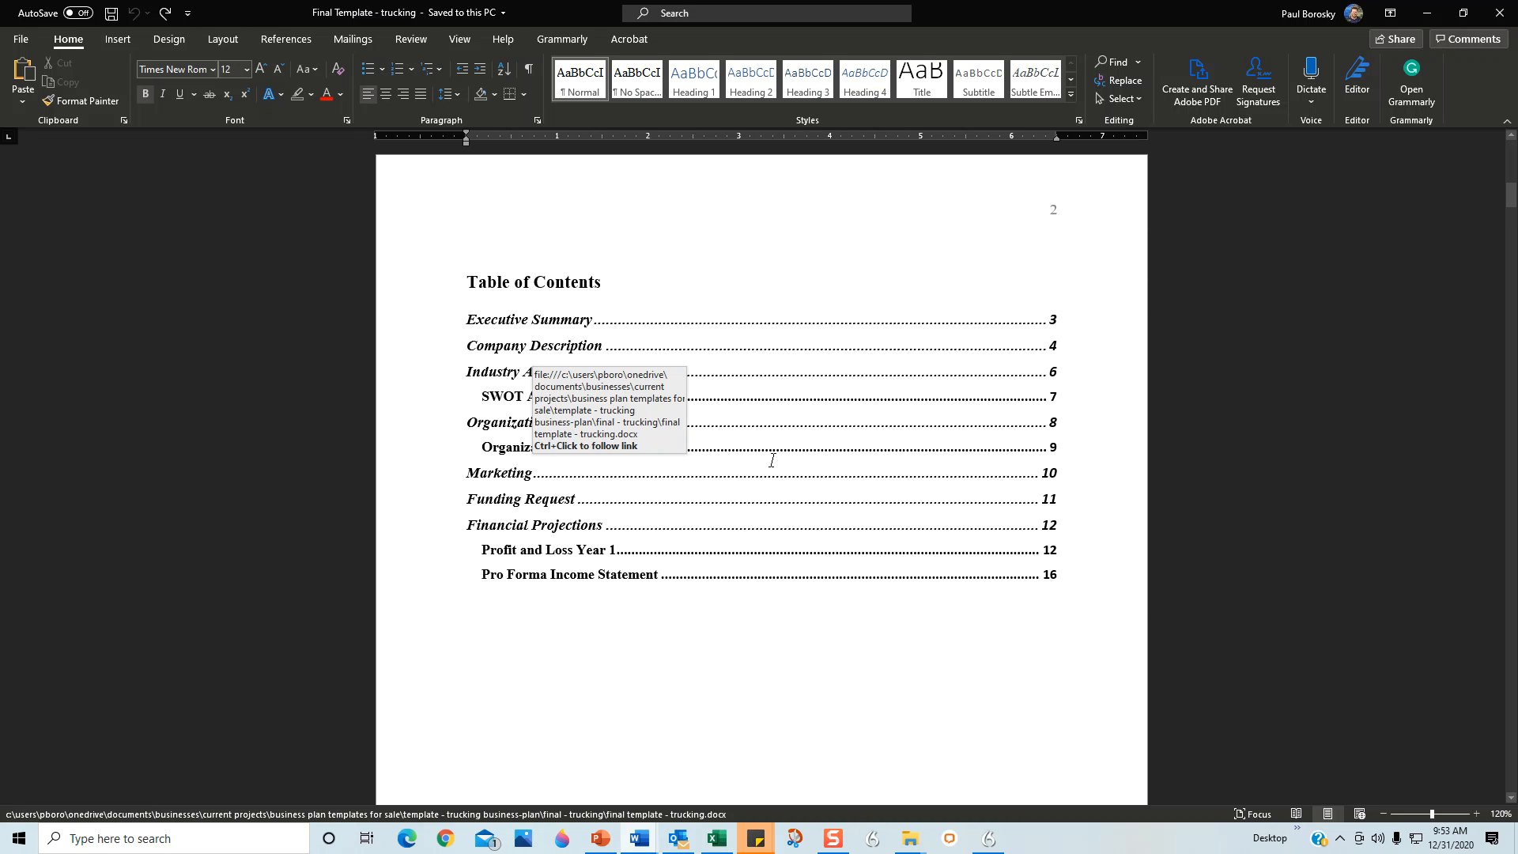
{"action": "left_click", "coordinate": [1057, 592]}
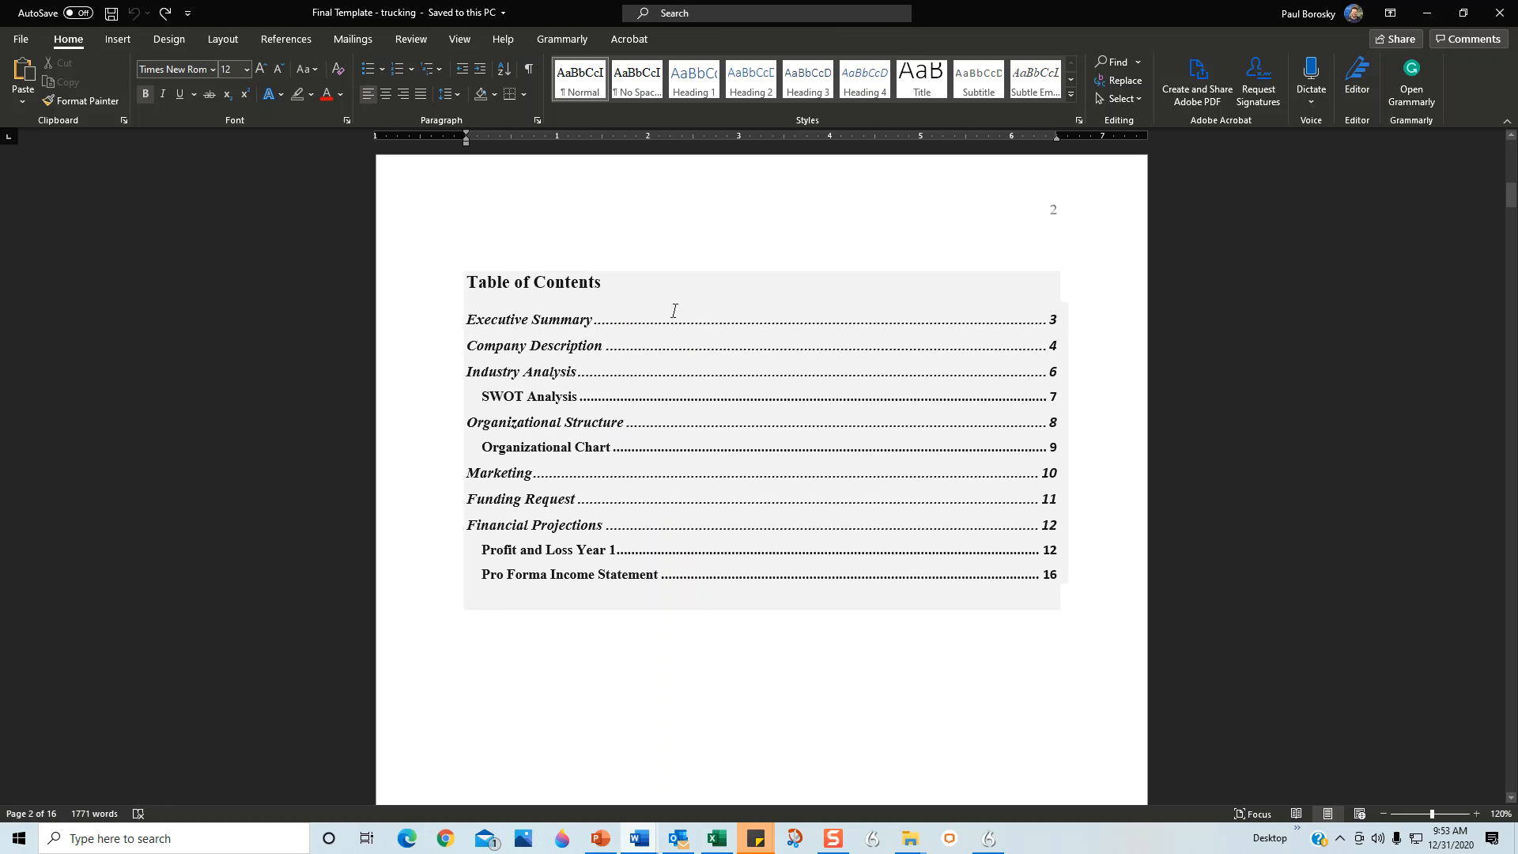
{"action": "left_click", "coordinate": [583, 282]}
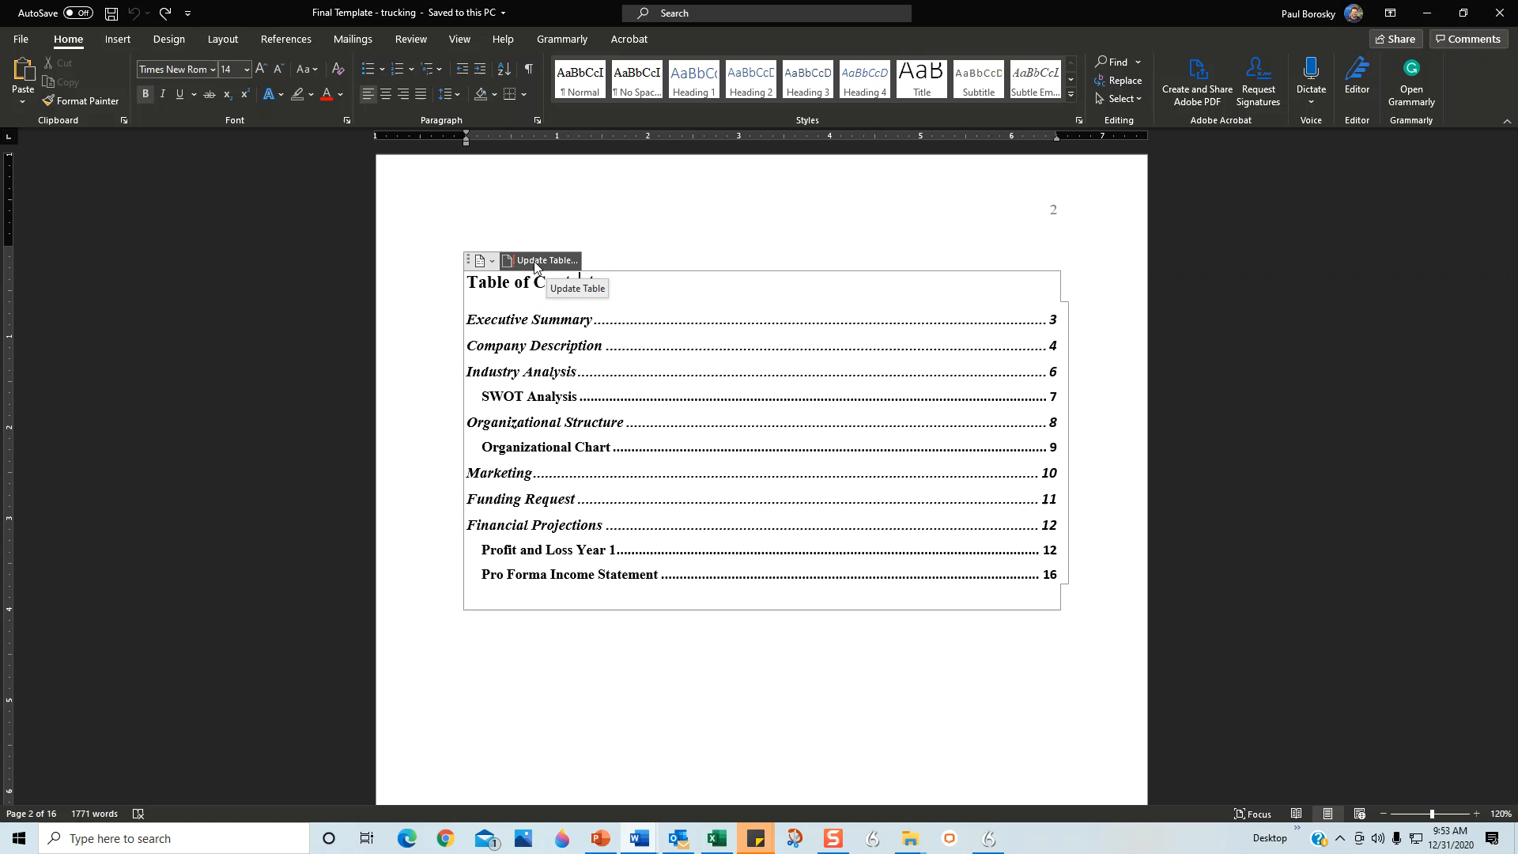
{"action": "left_click", "coordinate": [549, 268]}
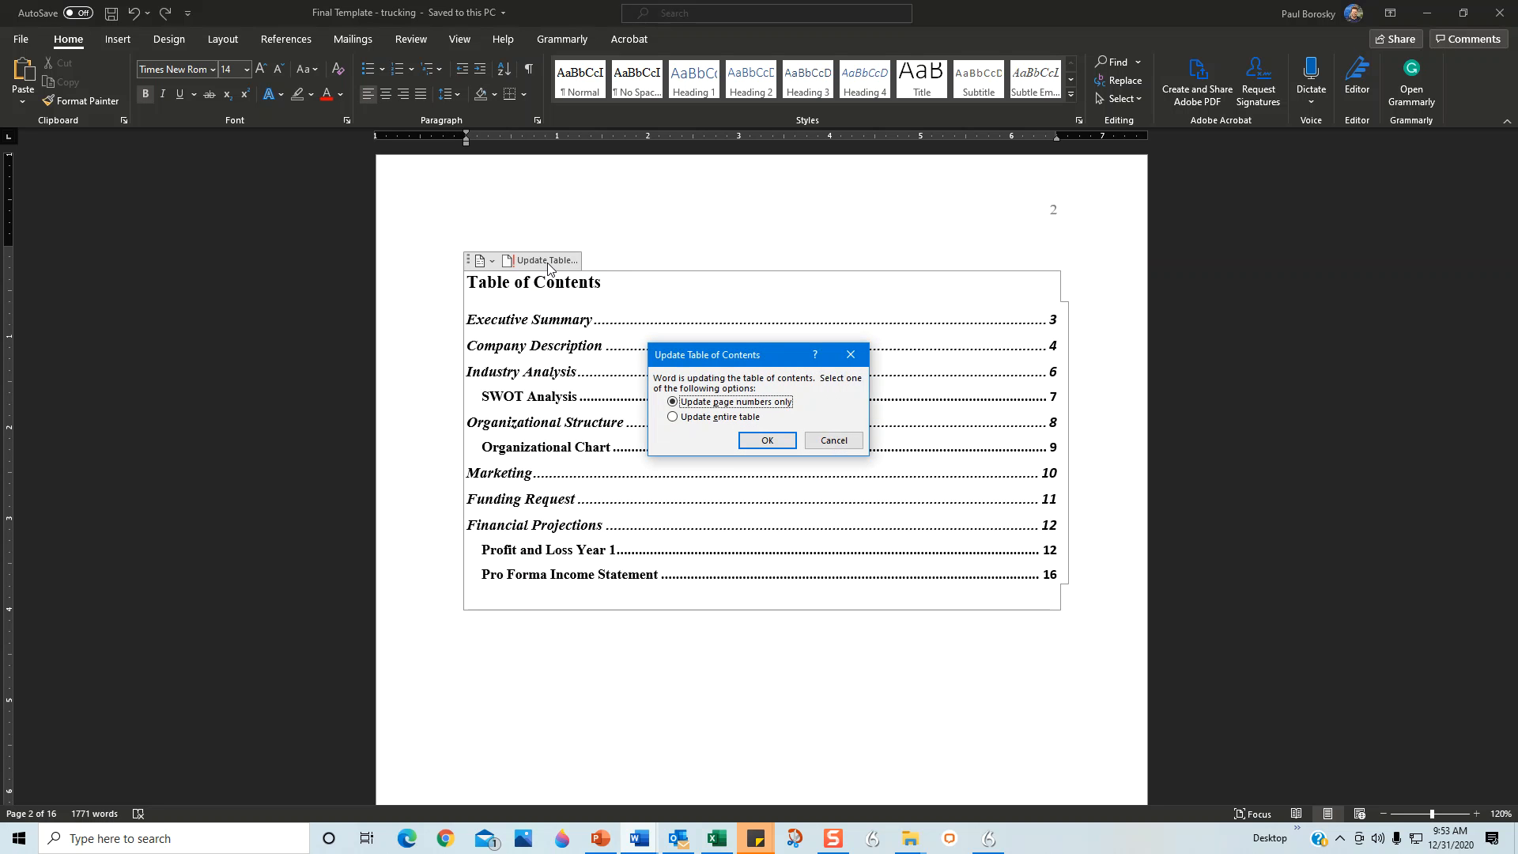
{"action": "left_click", "coordinate": [671, 418]}
{"action": "left_click", "coordinate": [765, 441]}
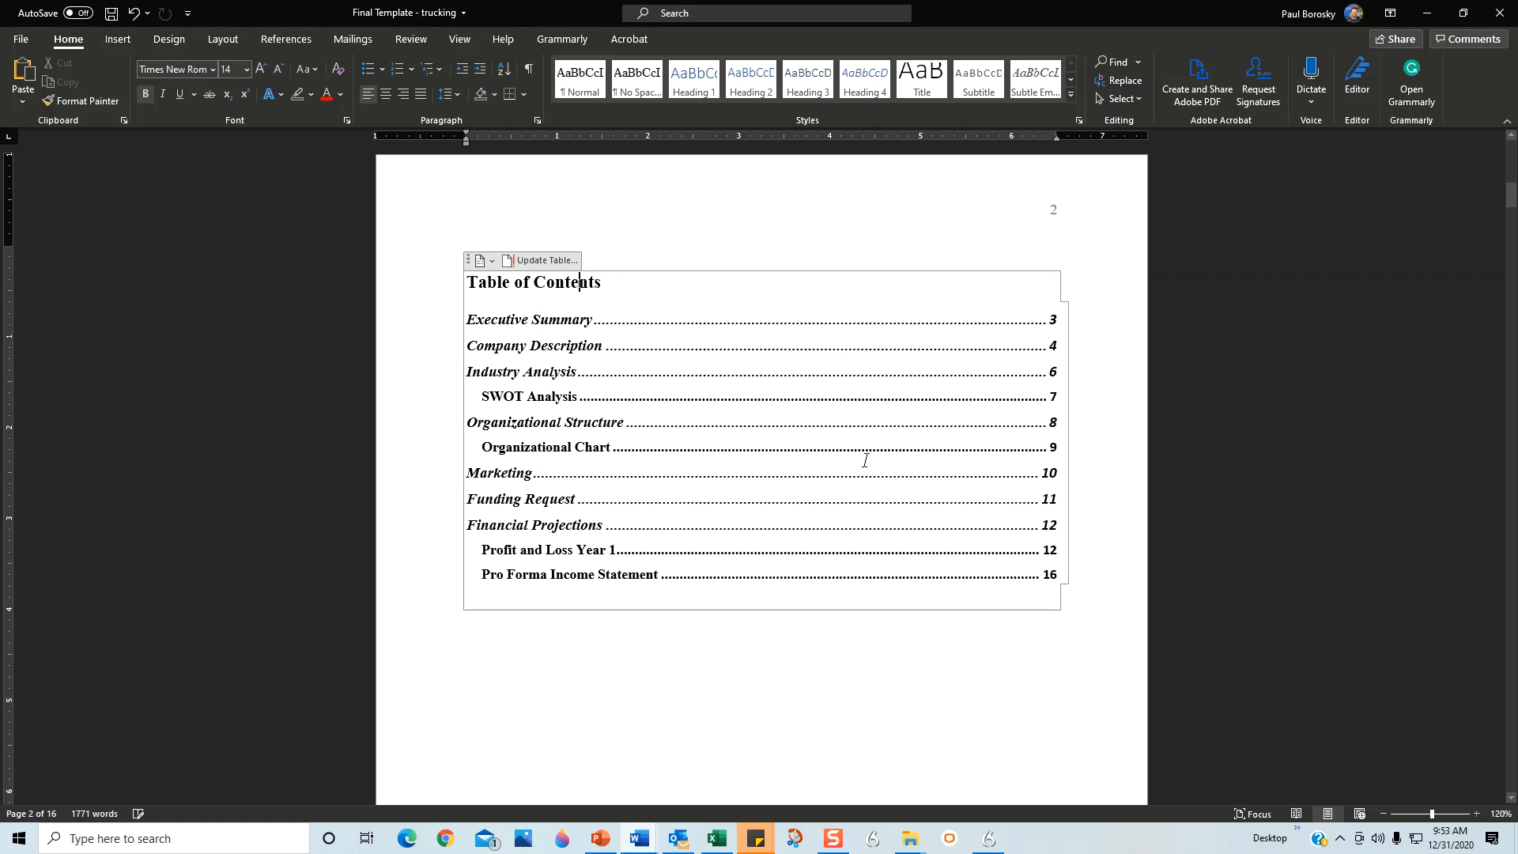
{"action": "left_click", "coordinate": [715, 660]}
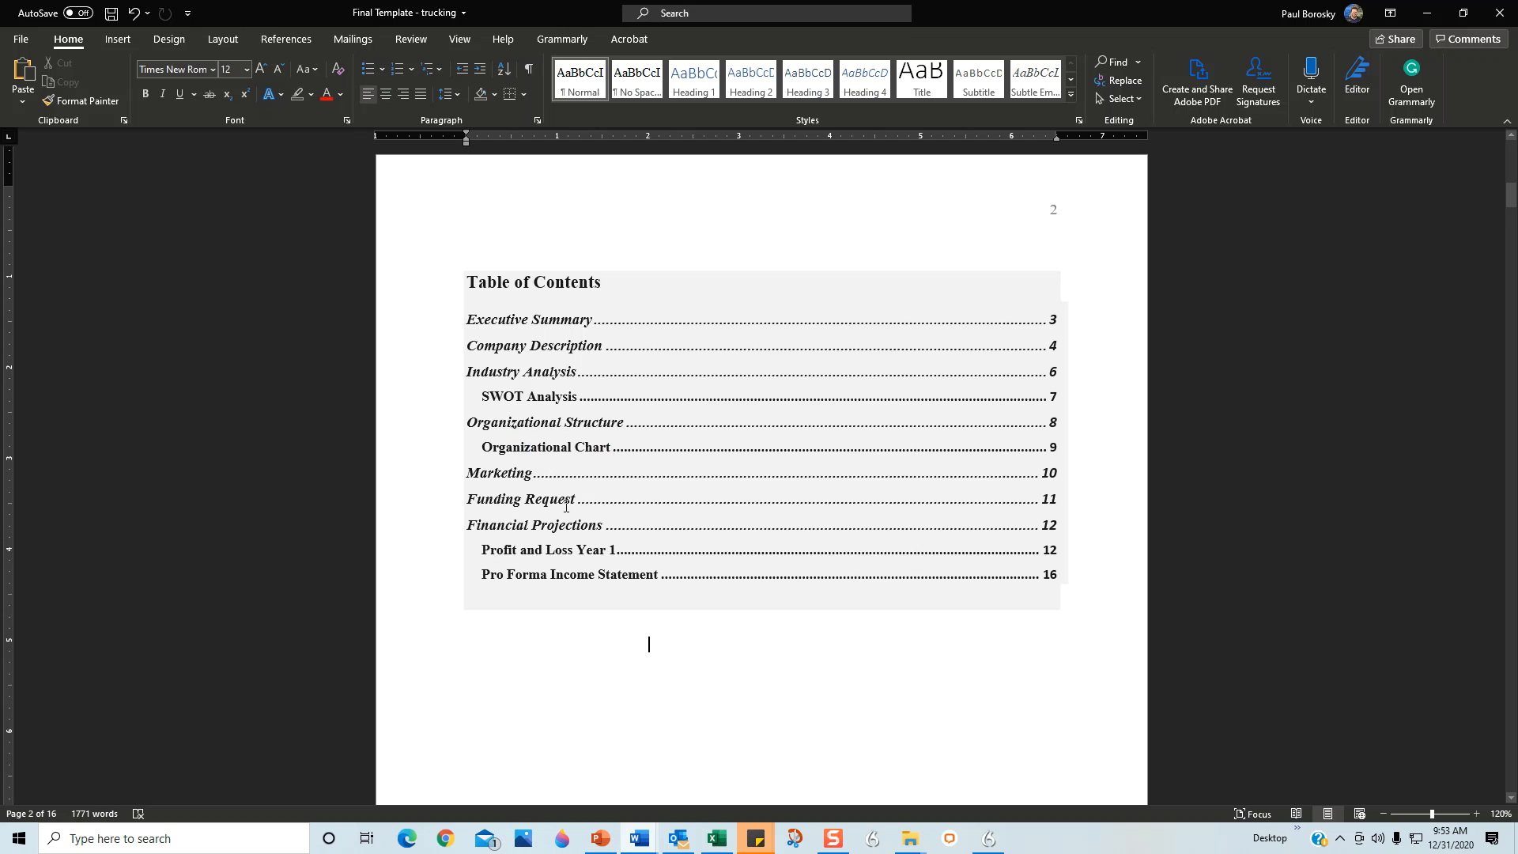
Review the Executive Summary on page 3, covering the company summary, target market, financial highlights and funding request placeholders
{"action": "scroll", "coordinate": [566, 506], "scroll_direction": "down", "scroll_amount": 10}
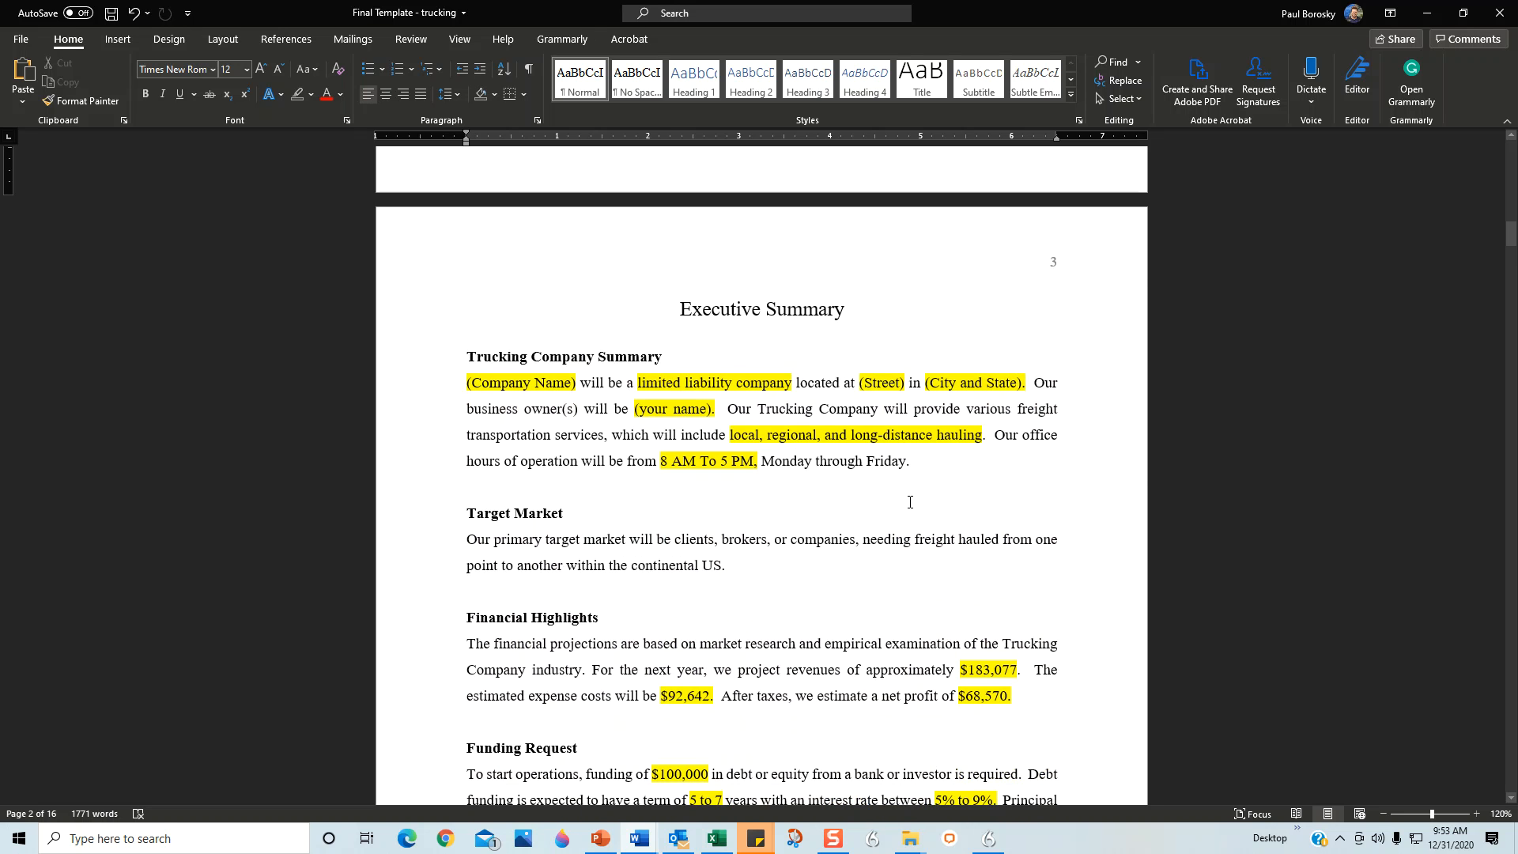
{"action": "scroll", "coordinate": [903, 522], "scroll_direction": "down", "scroll_amount": 3}
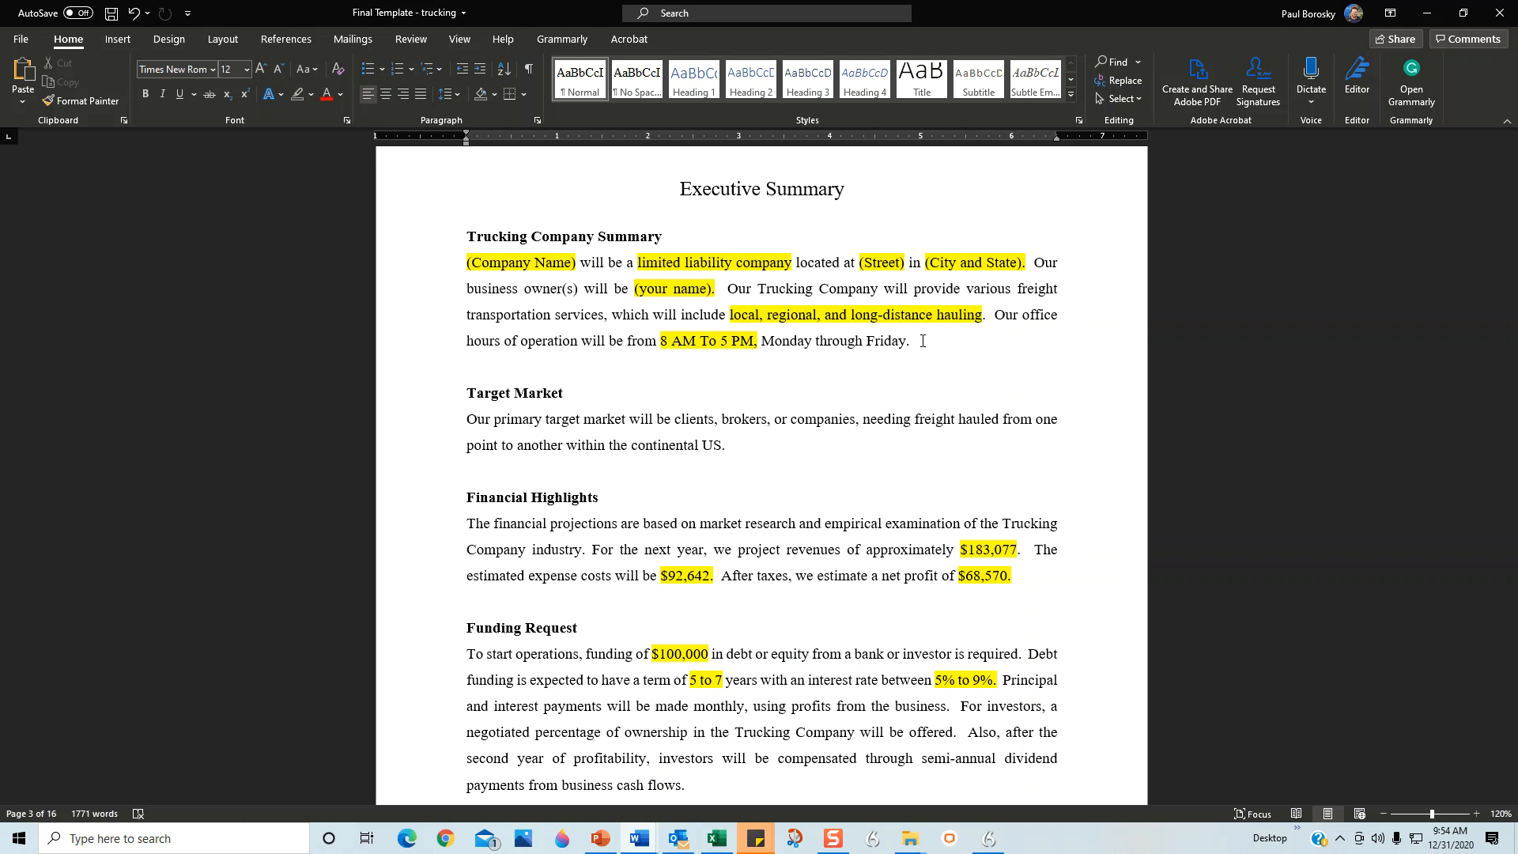
{"action": "scroll", "coordinate": [922, 341], "scroll_direction": "down", "scroll_amount": 1}
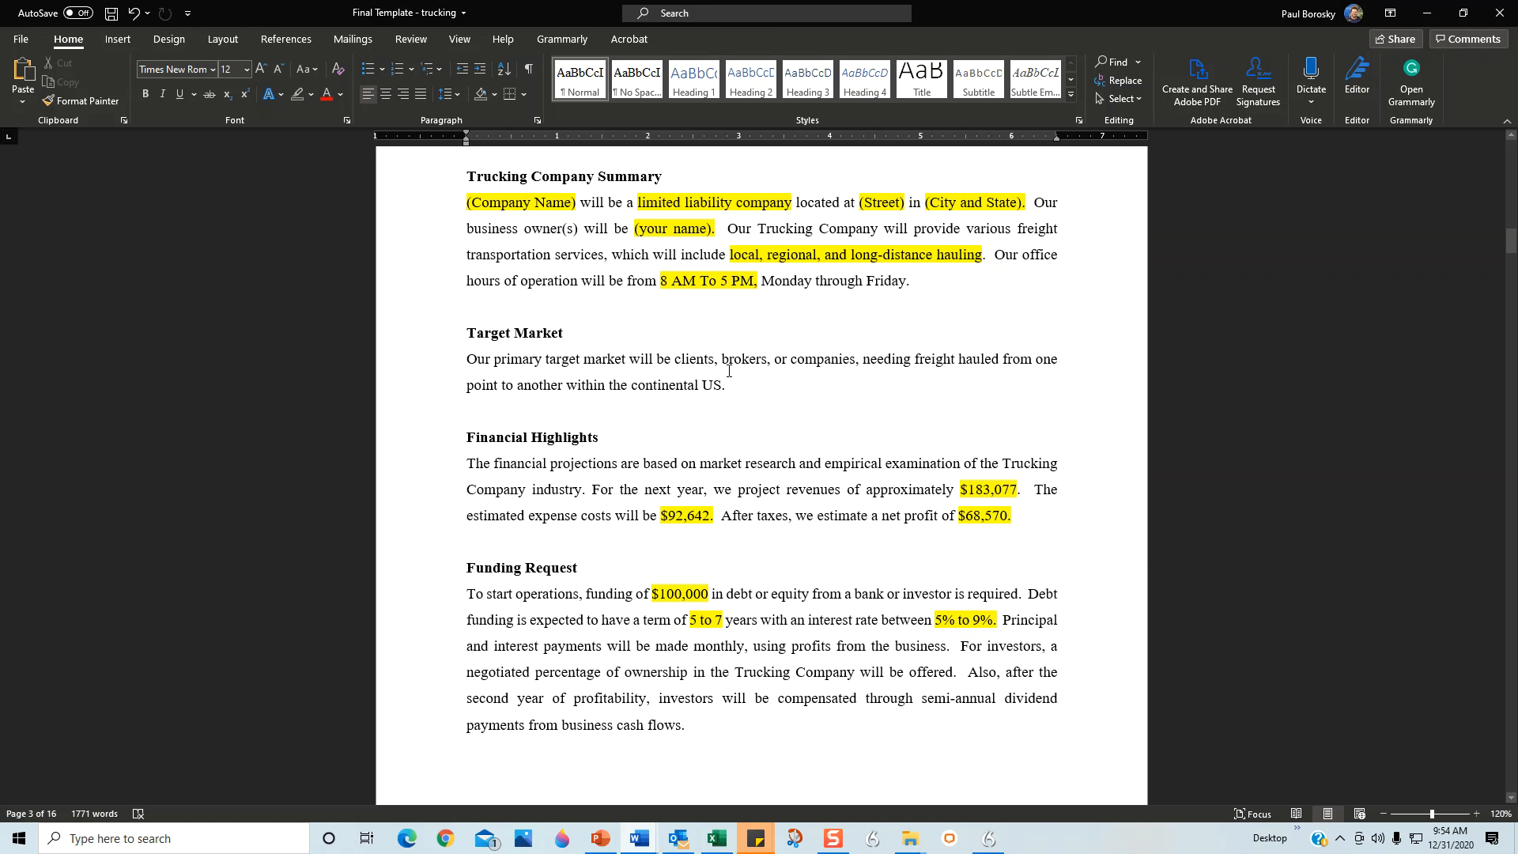
{"action": "scroll", "coordinate": [688, 456], "scroll_direction": "down", "scroll_amount": 1}
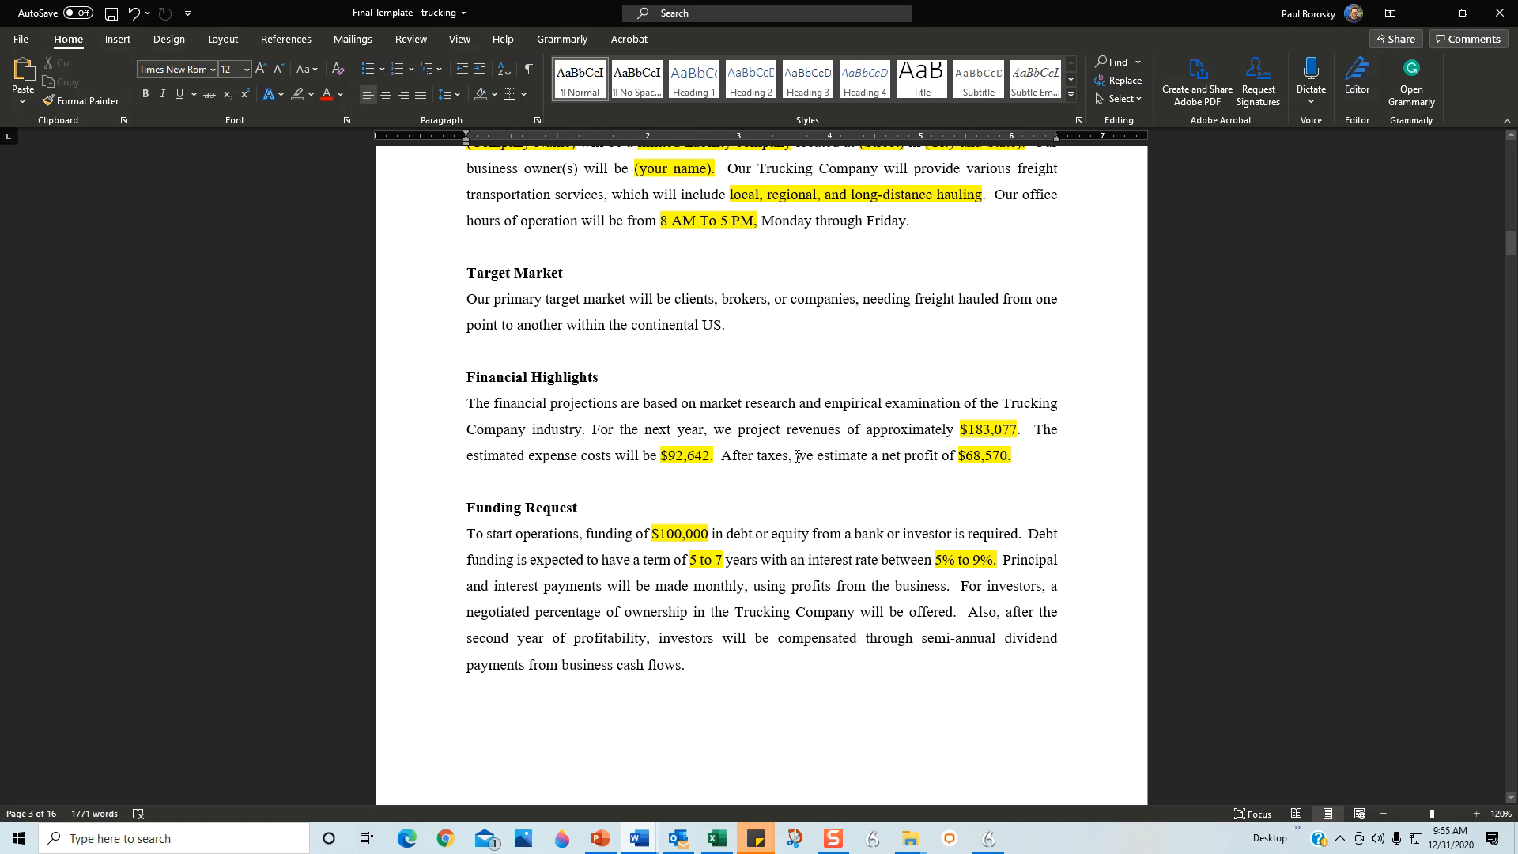
{"action": "scroll", "coordinate": [686, 538], "scroll_direction": "down", "scroll_amount": 1}
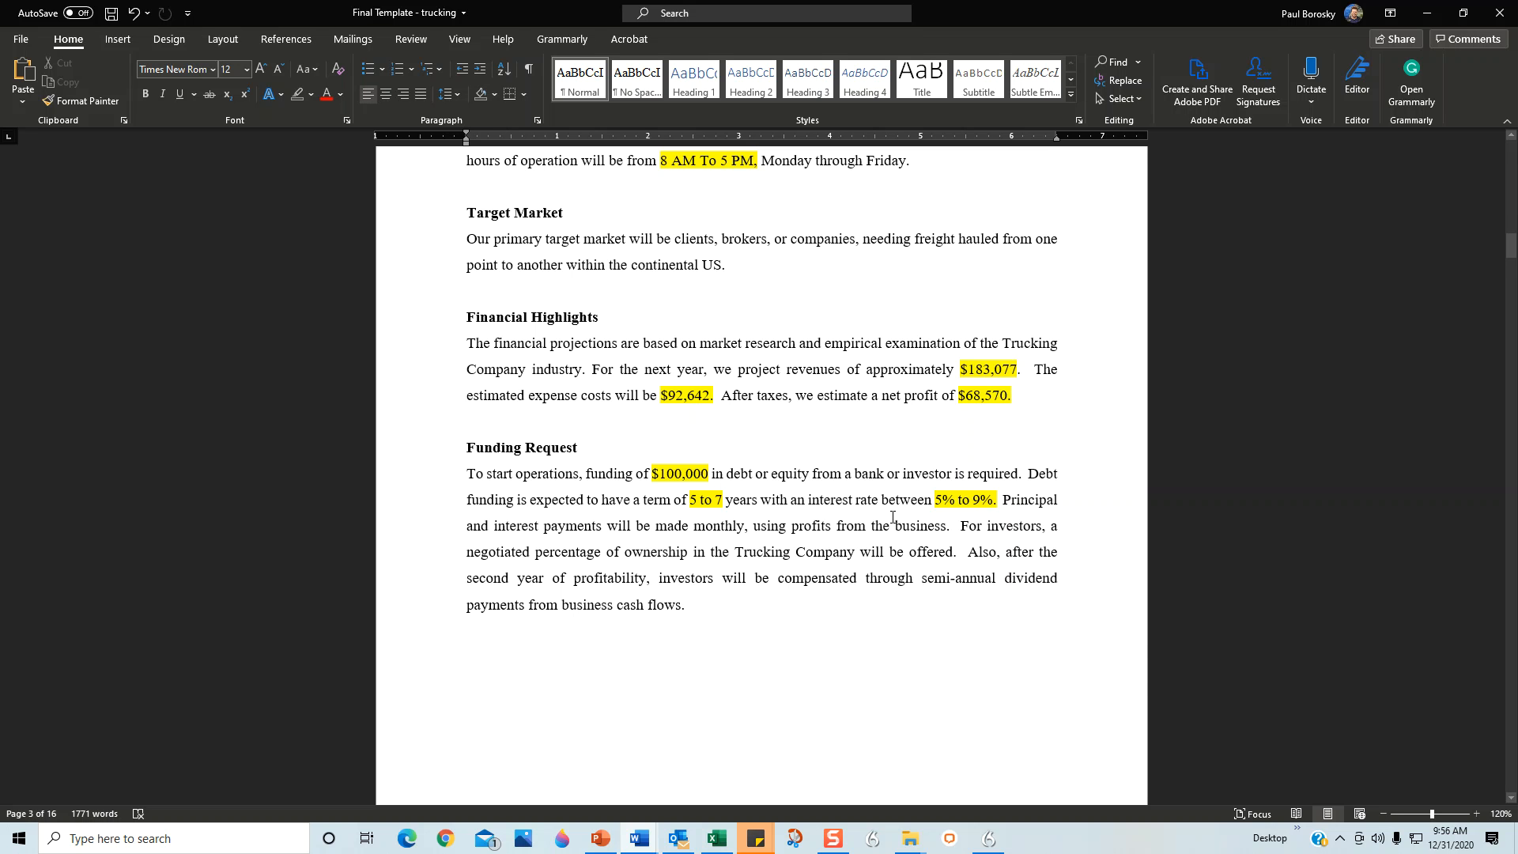
Examine the Company Description section, from the company summary through hours and location to the Business Objectives and Timeline
{"action": "scroll", "coordinate": [804, 526], "scroll_direction": "down", "scroll_amount": 9}
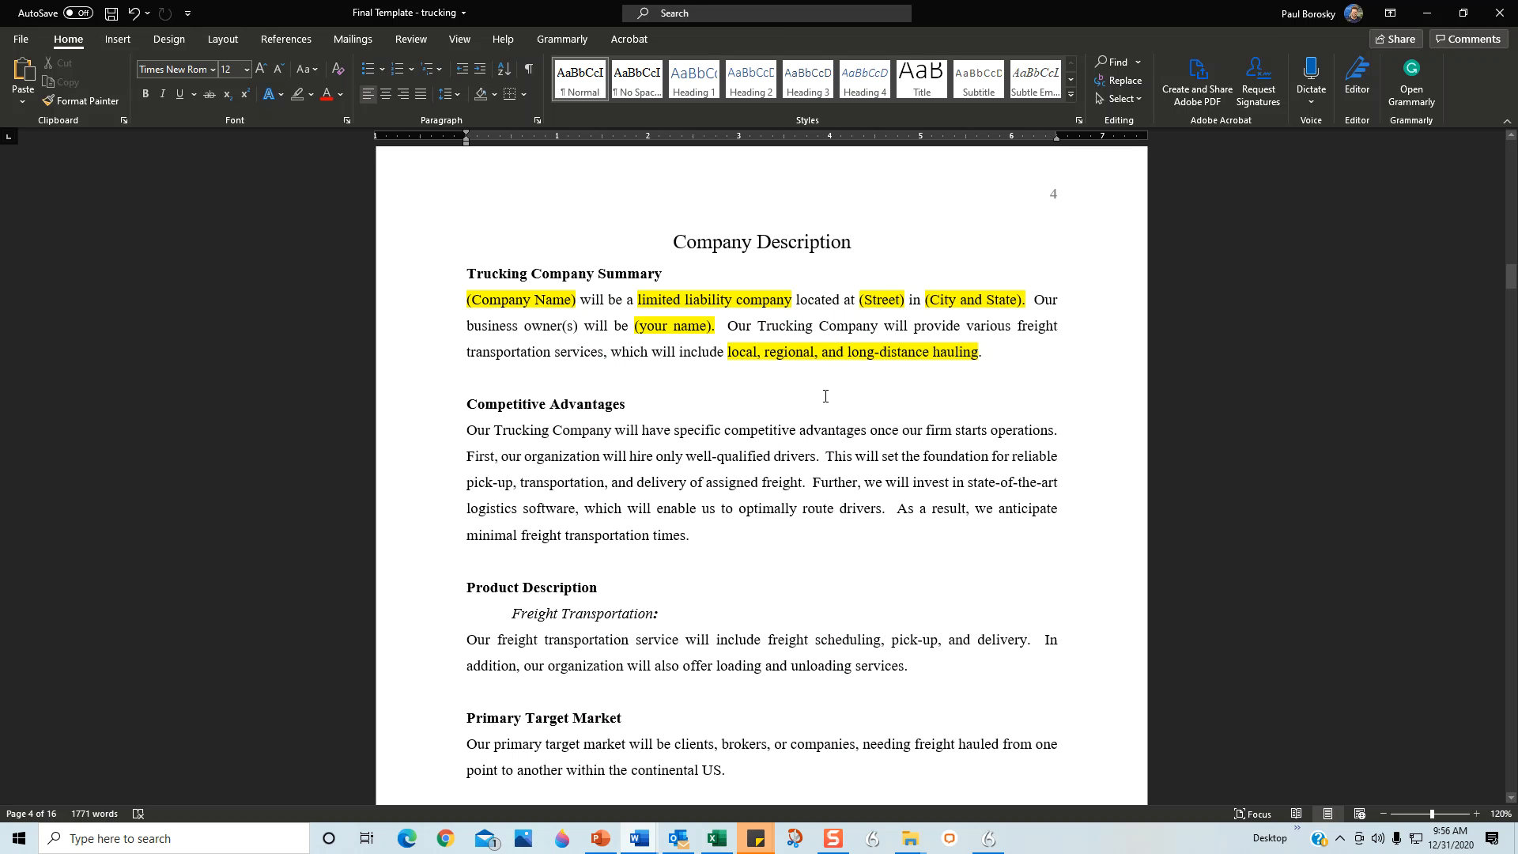
{"action": "scroll", "coordinate": [825, 403], "scroll_direction": "down", "scroll_amount": 2}
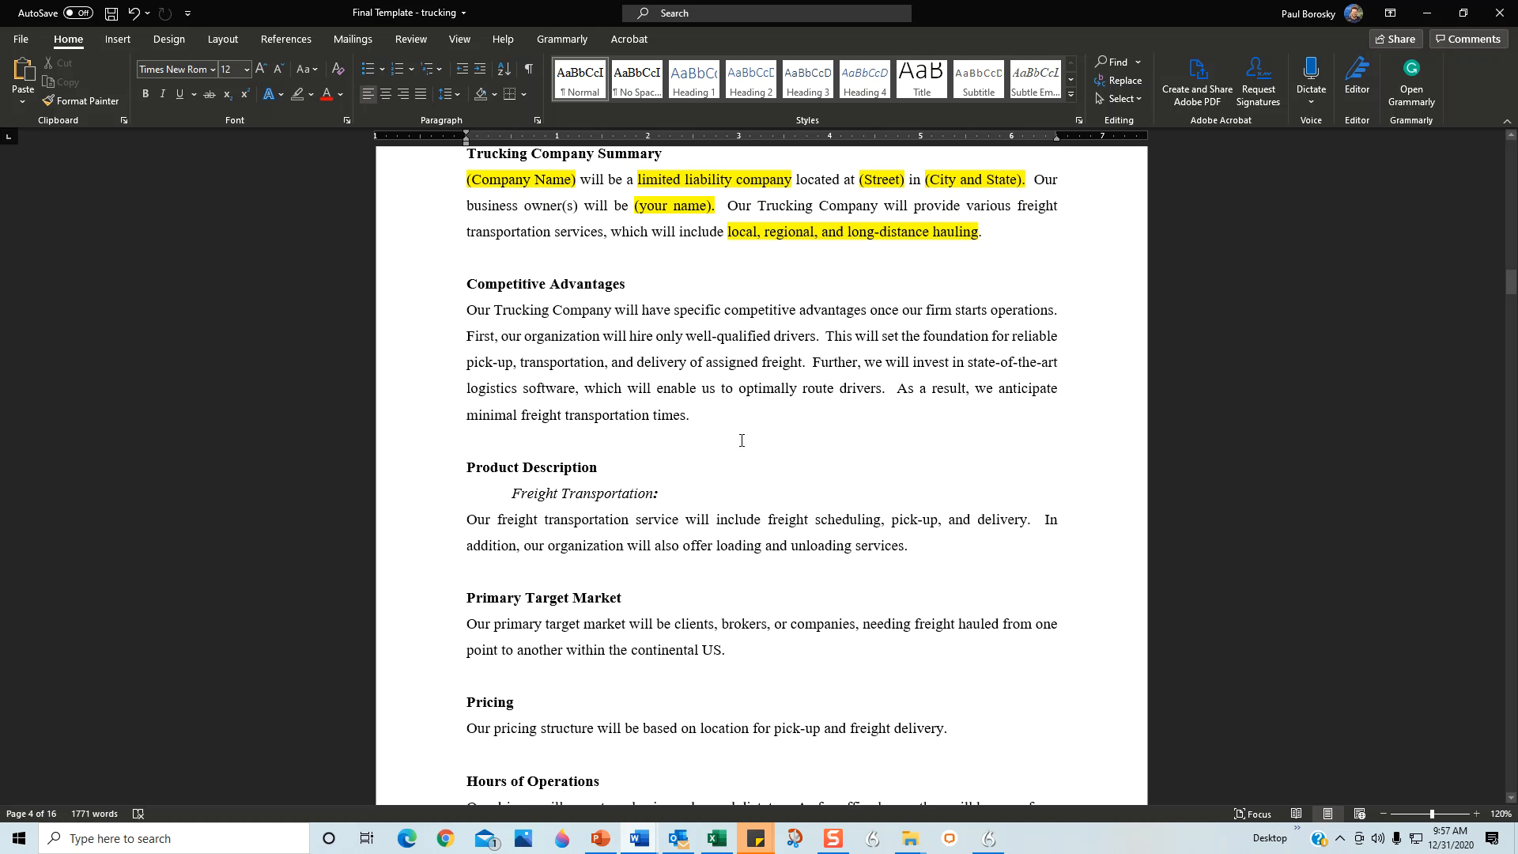
{"action": "scroll", "coordinate": [741, 440], "scroll_direction": "down", "scroll_amount": 3}
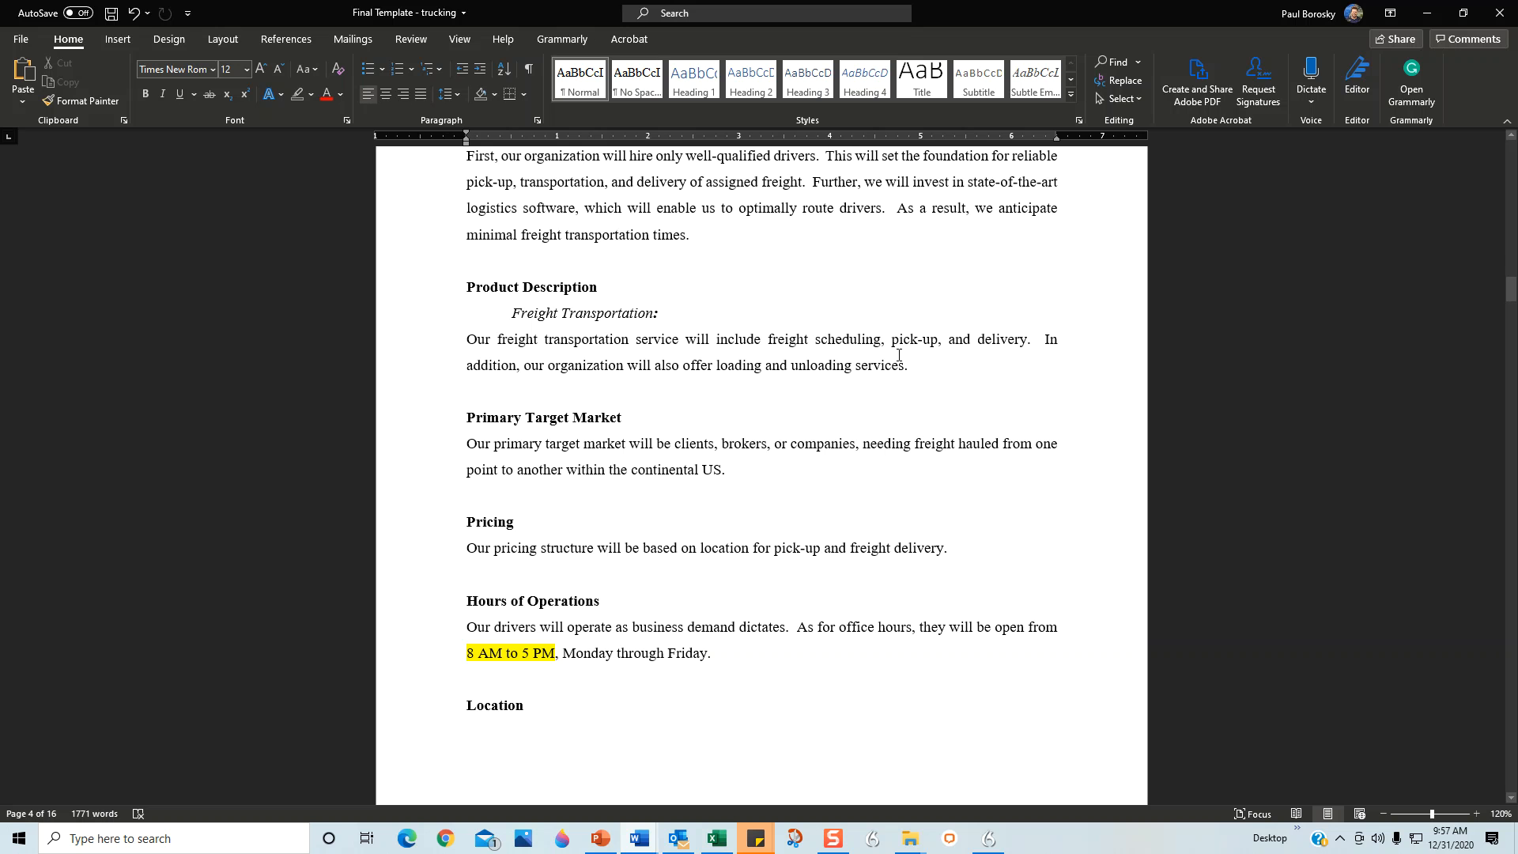
{"action": "scroll", "coordinate": [780, 472], "scroll_direction": "down", "scroll_amount": 3}
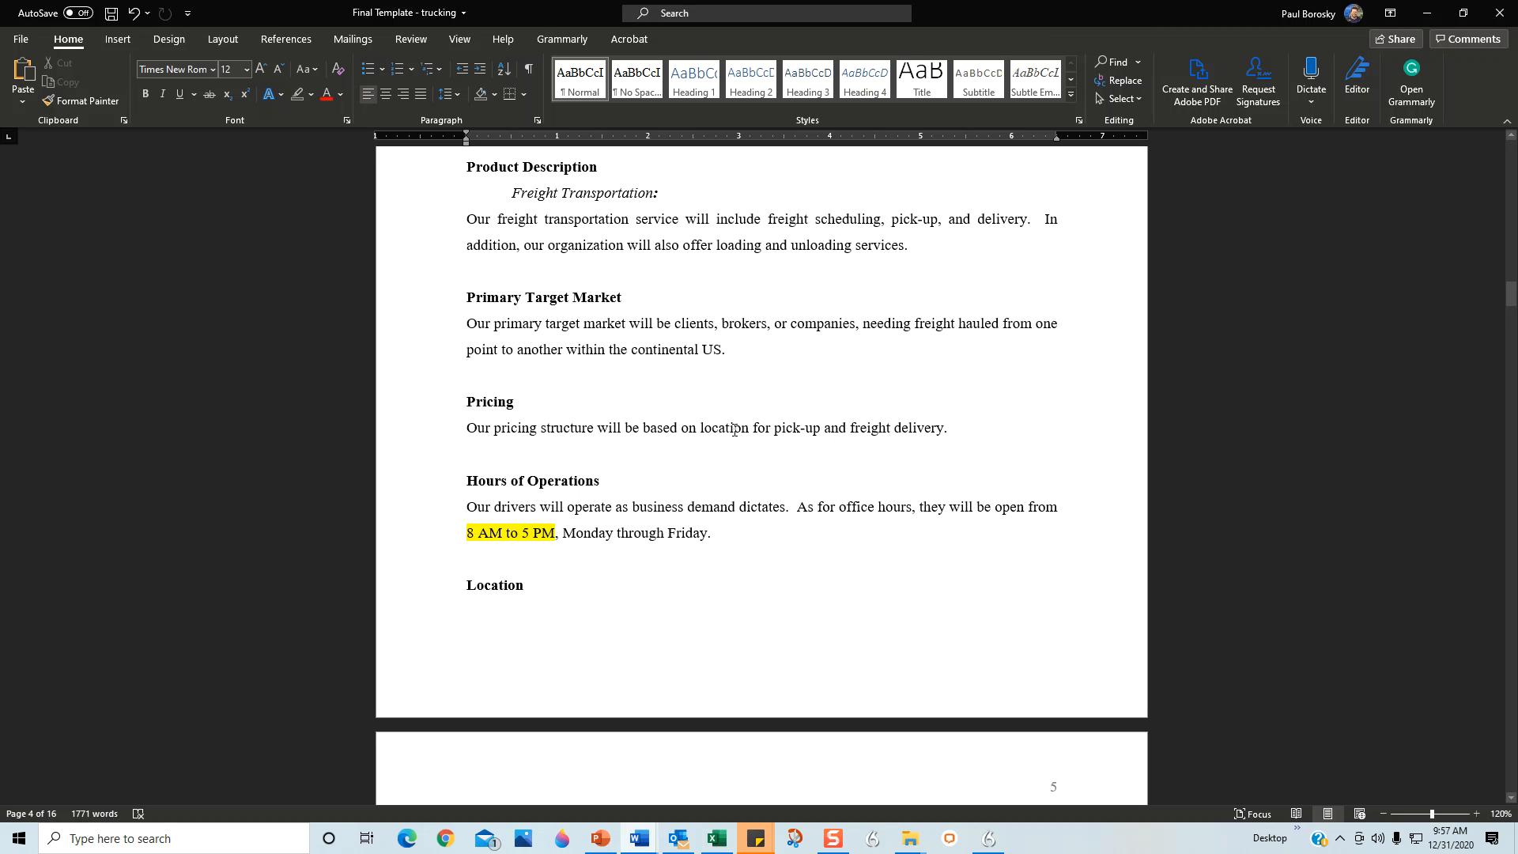
{"action": "scroll", "coordinate": [736, 428], "scroll_direction": "down", "scroll_amount": 3}
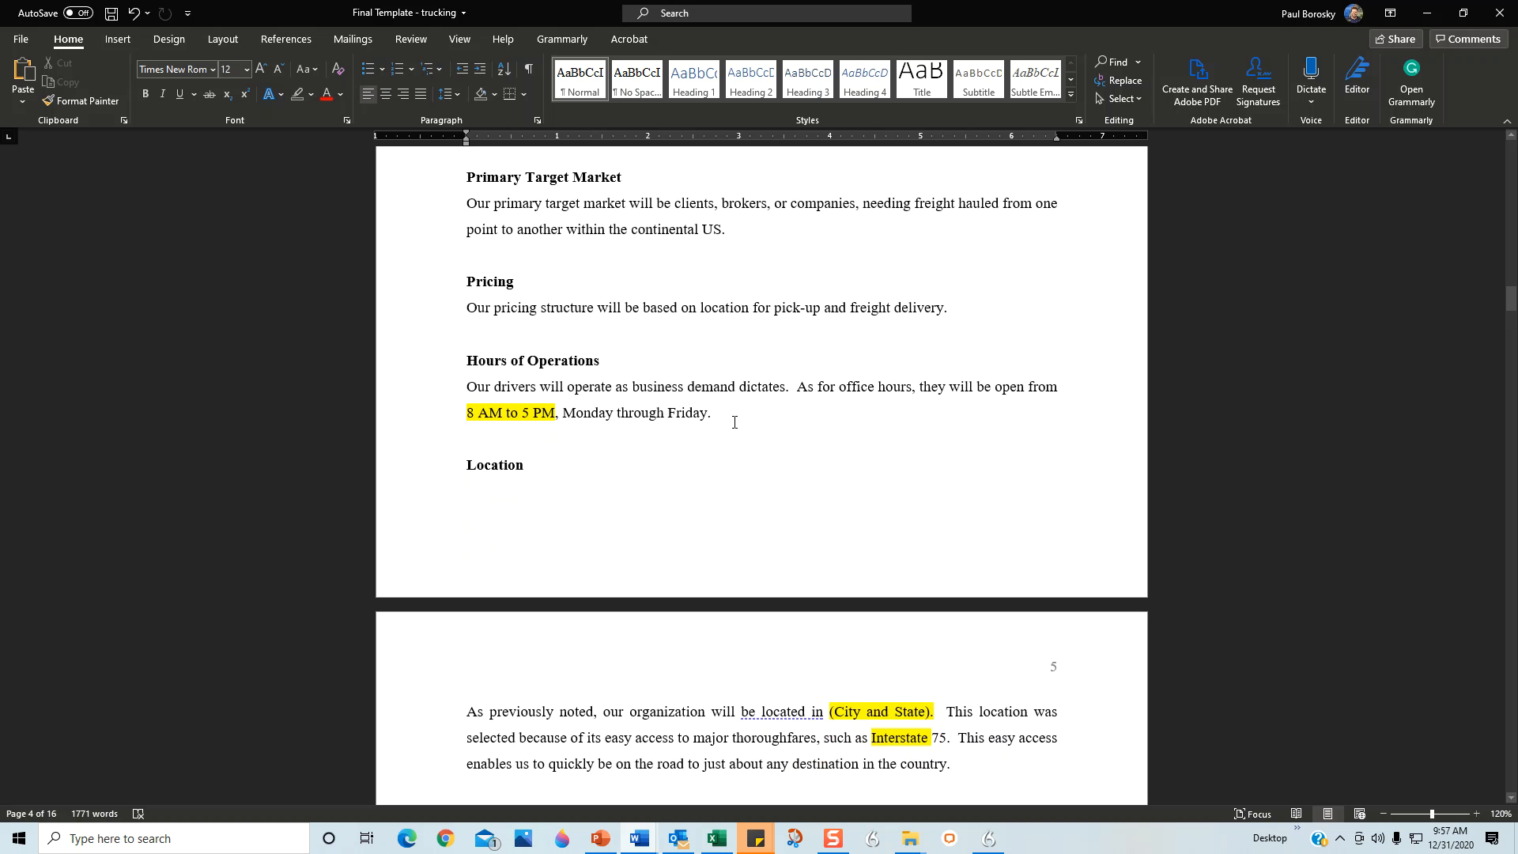
{"action": "scroll", "coordinate": [563, 395], "scroll_direction": "down", "scroll_amount": 5}
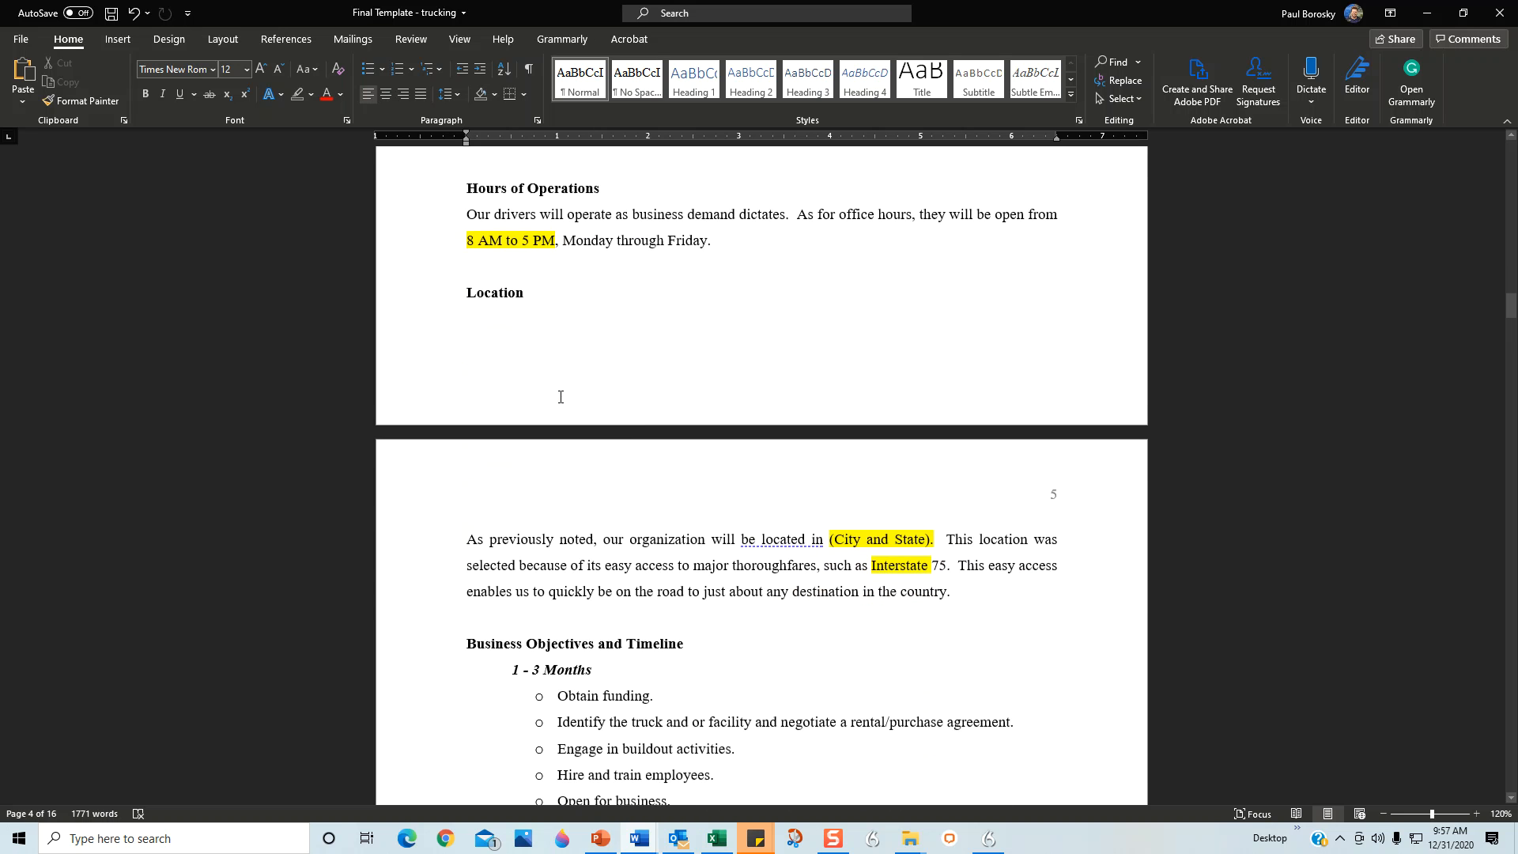
{"action": "scroll", "coordinate": [574, 407], "scroll_direction": "down", "scroll_amount": 2}
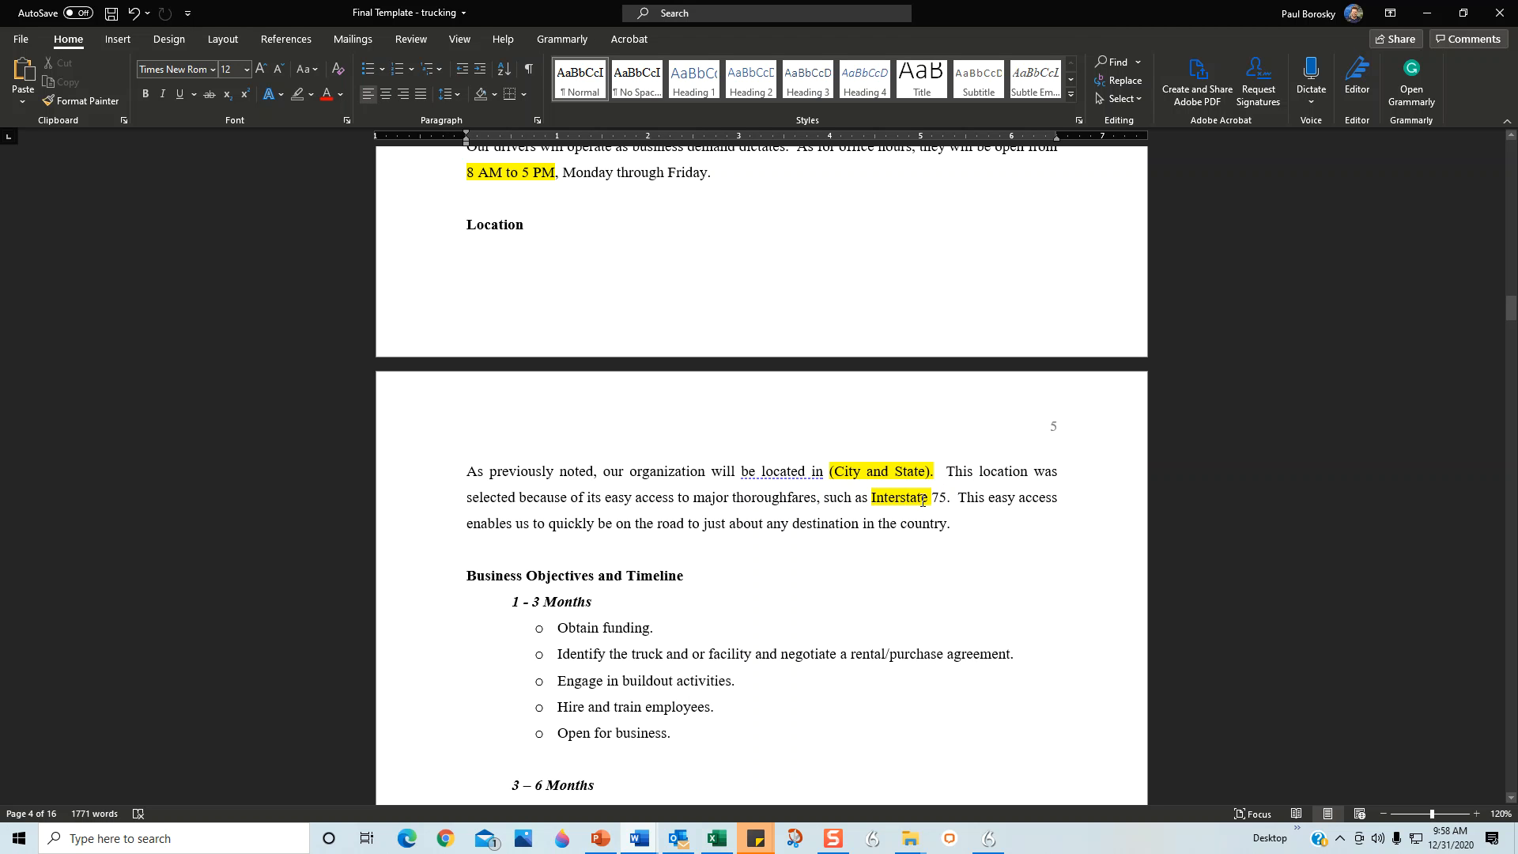
{"action": "scroll", "coordinate": [884, 566], "scroll_direction": "down", "scroll_amount": 3}
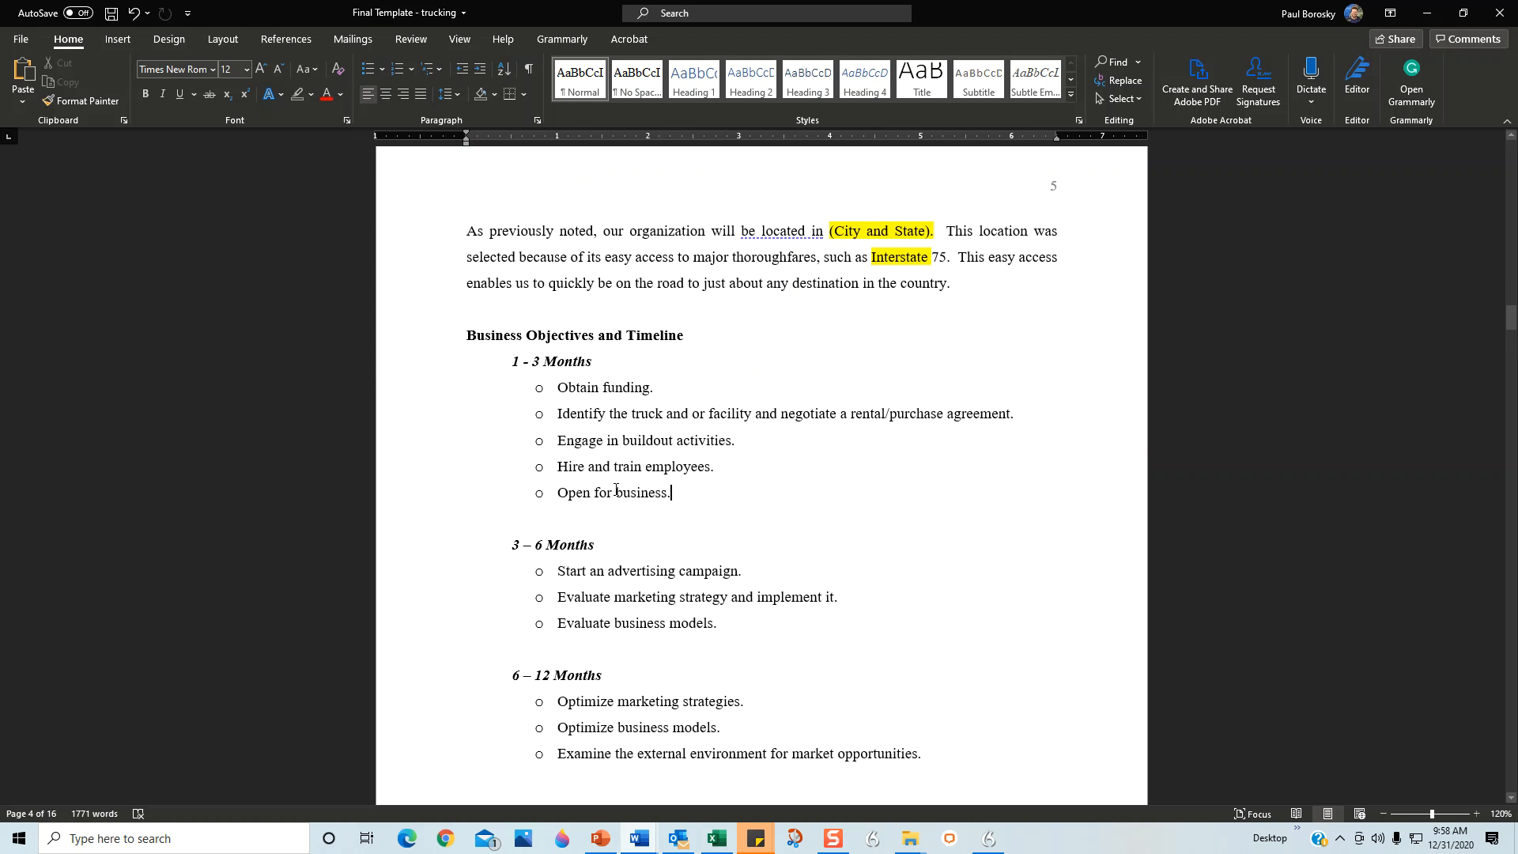
{"action": "left_click_drag", "start_coordinate": [671, 493], "coordinate": [614, 493]}
{"action": "left_click", "coordinate": [695, 543]}
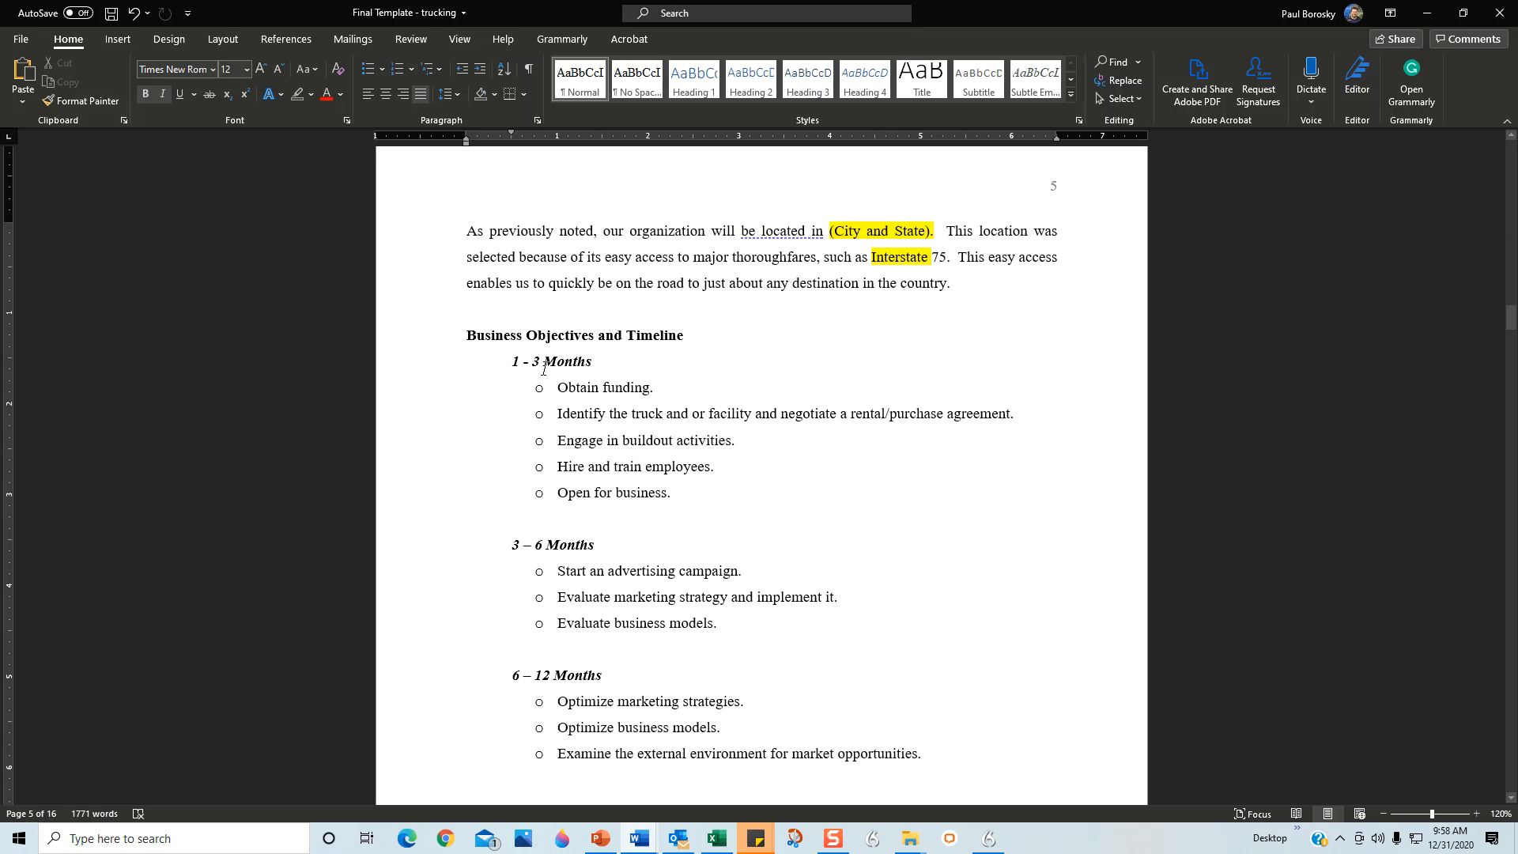
{"action": "scroll", "coordinate": [695, 470], "scroll_direction": "down", "scroll_amount": 1}
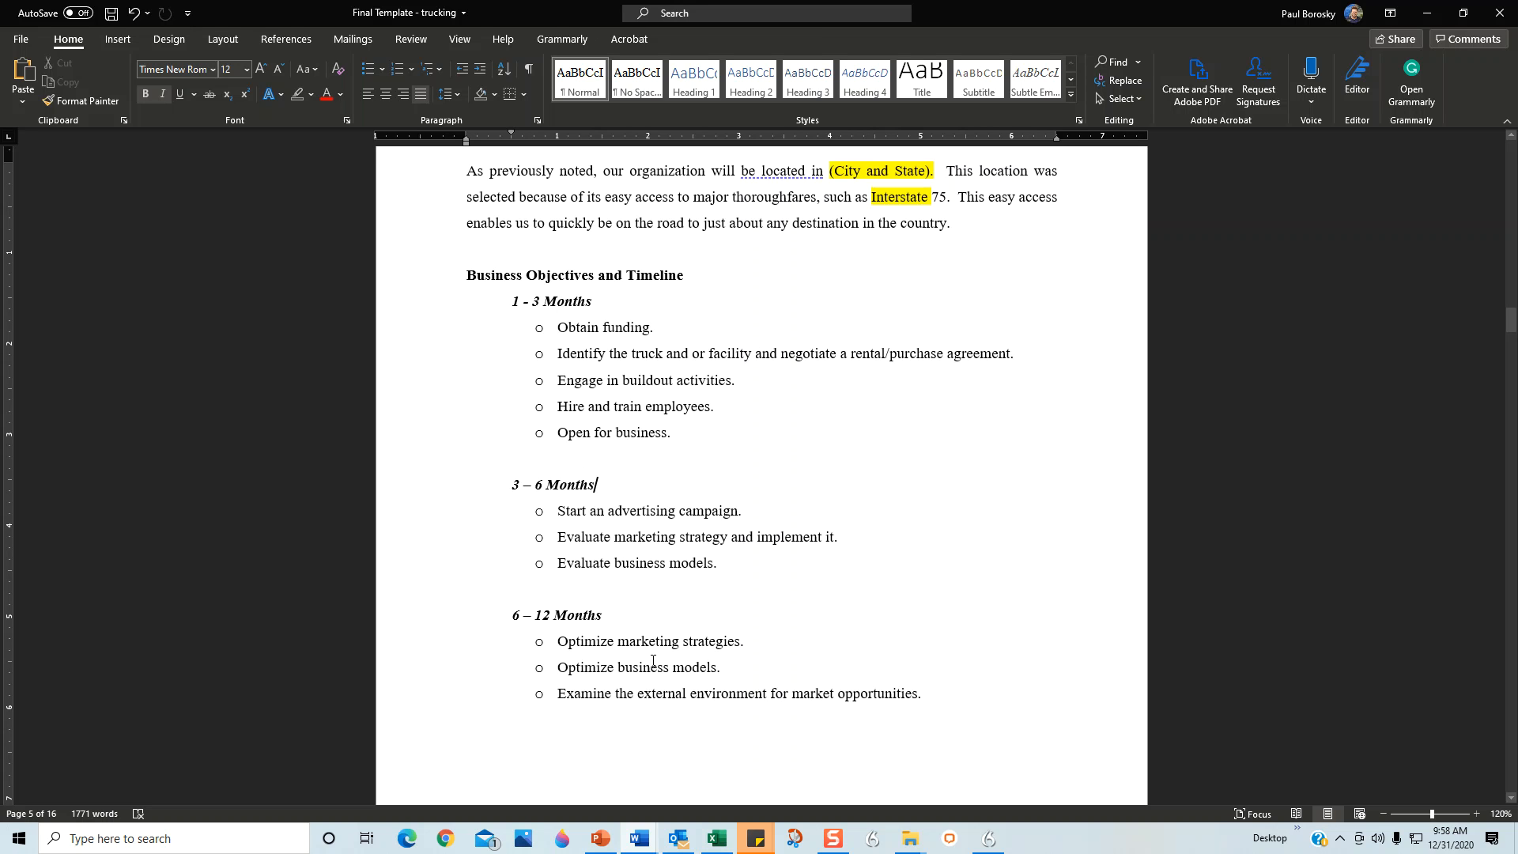
Examine the Industry Analysis section, including the services segmentation chart, the revenue and growth figures, the footnote source and the SWOT diagram
{"action": "scroll", "coordinate": [684, 643], "scroll_direction": "down", "scroll_amount": 13}
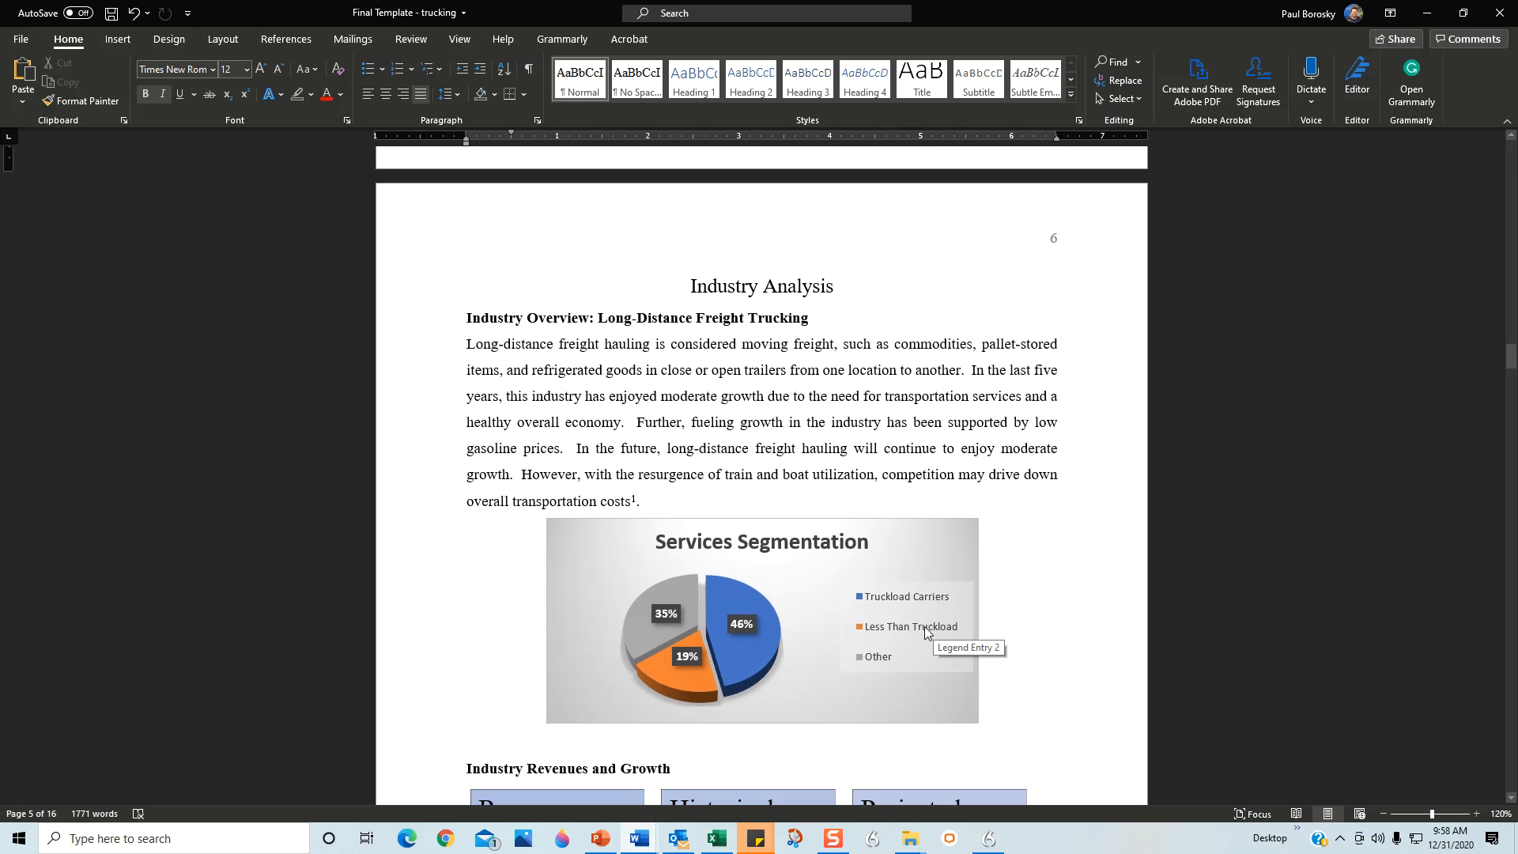
{"action": "scroll", "coordinate": [949, 633], "scroll_direction": "down", "scroll_amount": 1}
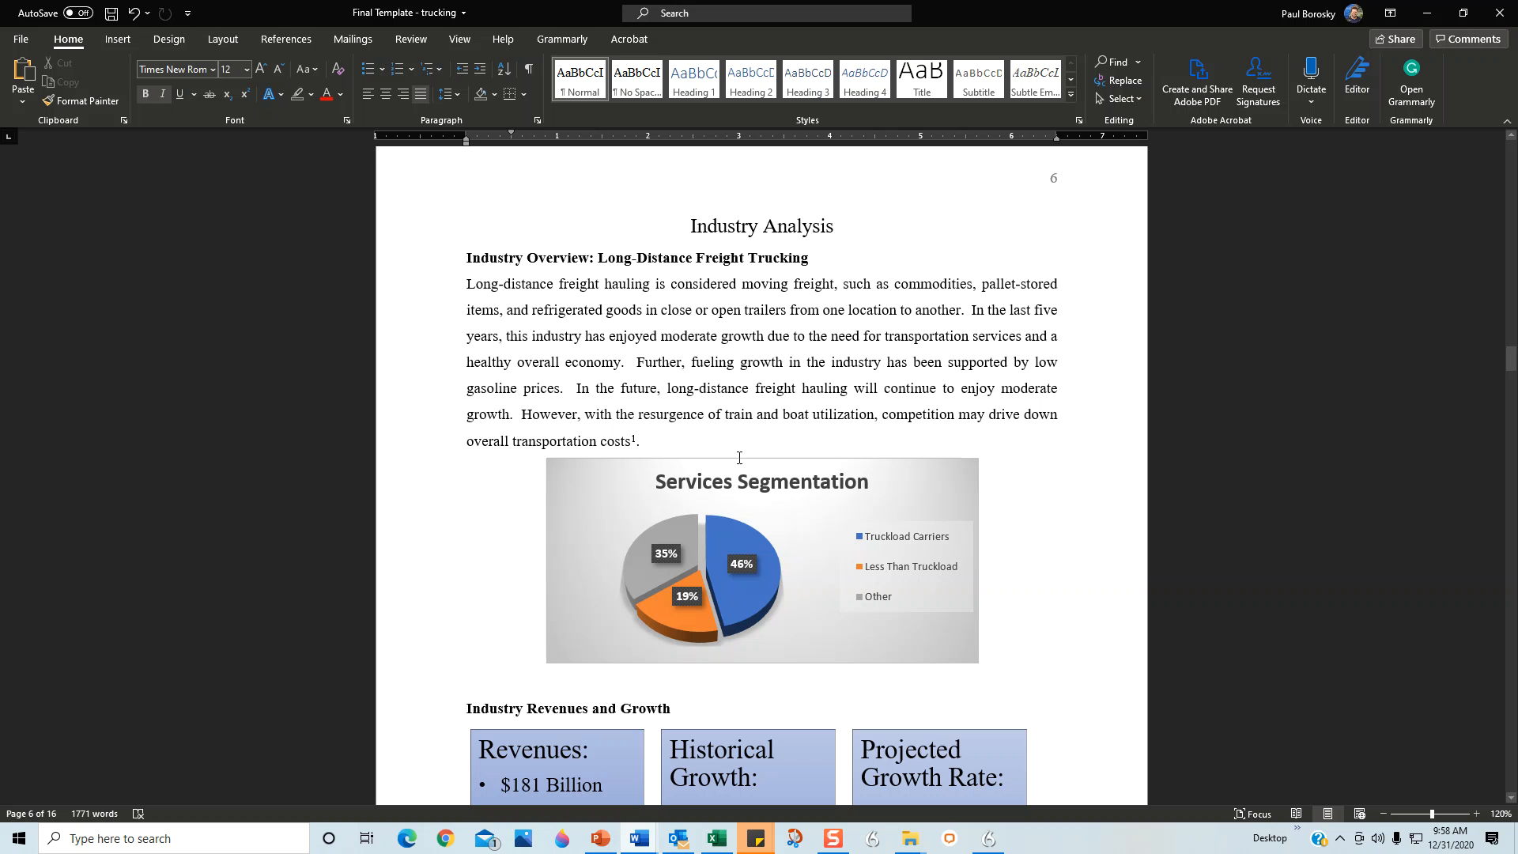
{"action": "scroll", "coordinate": [835, 551], "scroll_direction": "down", "scroll_amount": 1}
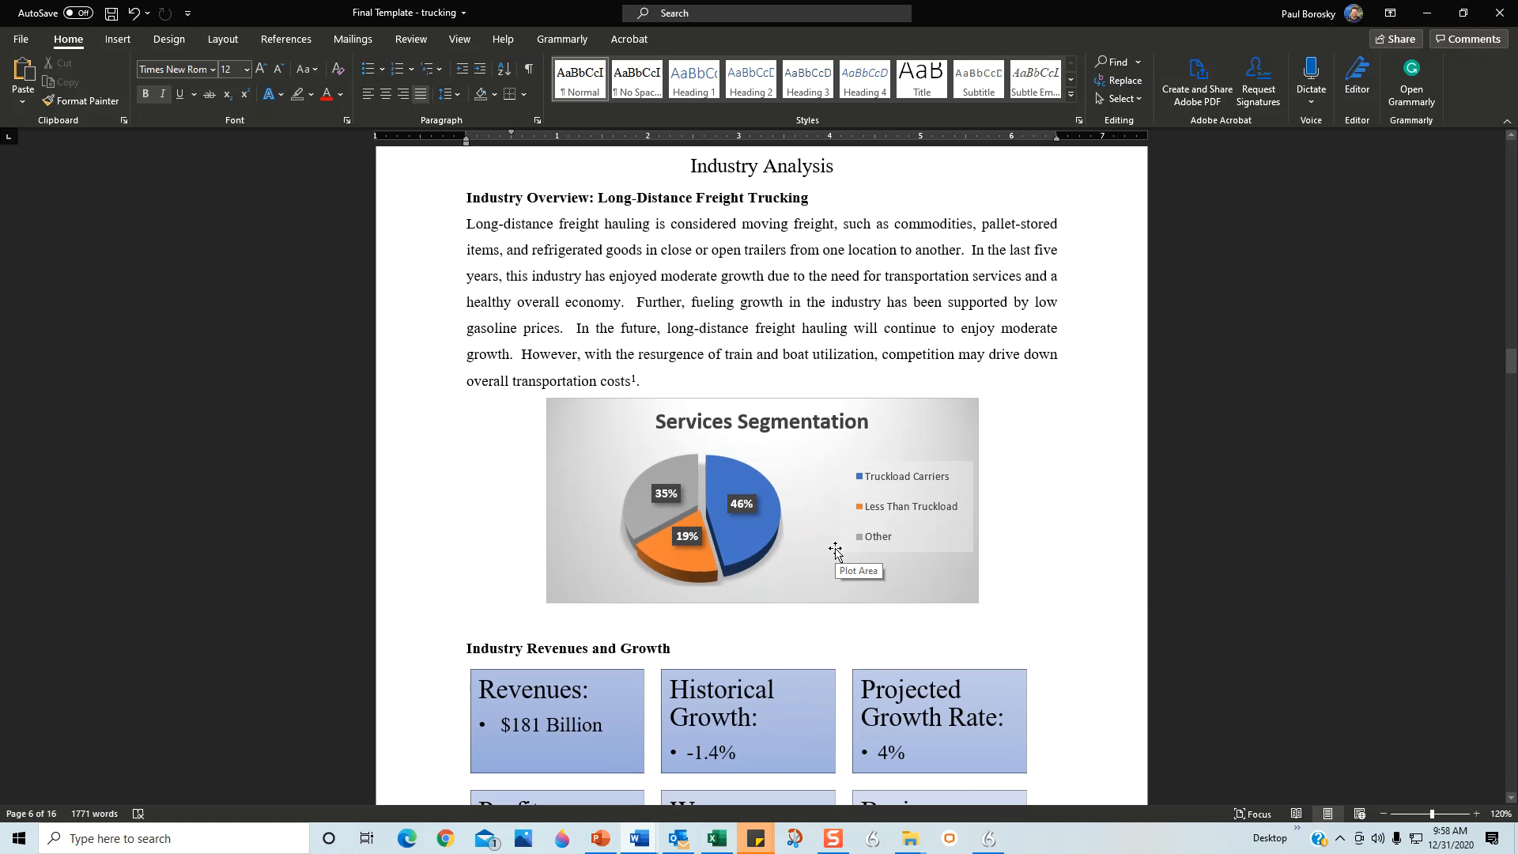
{"action": "scroll", "coordinate": [764, 529], "scroll_direction": "down", "scroll_amount": 3}
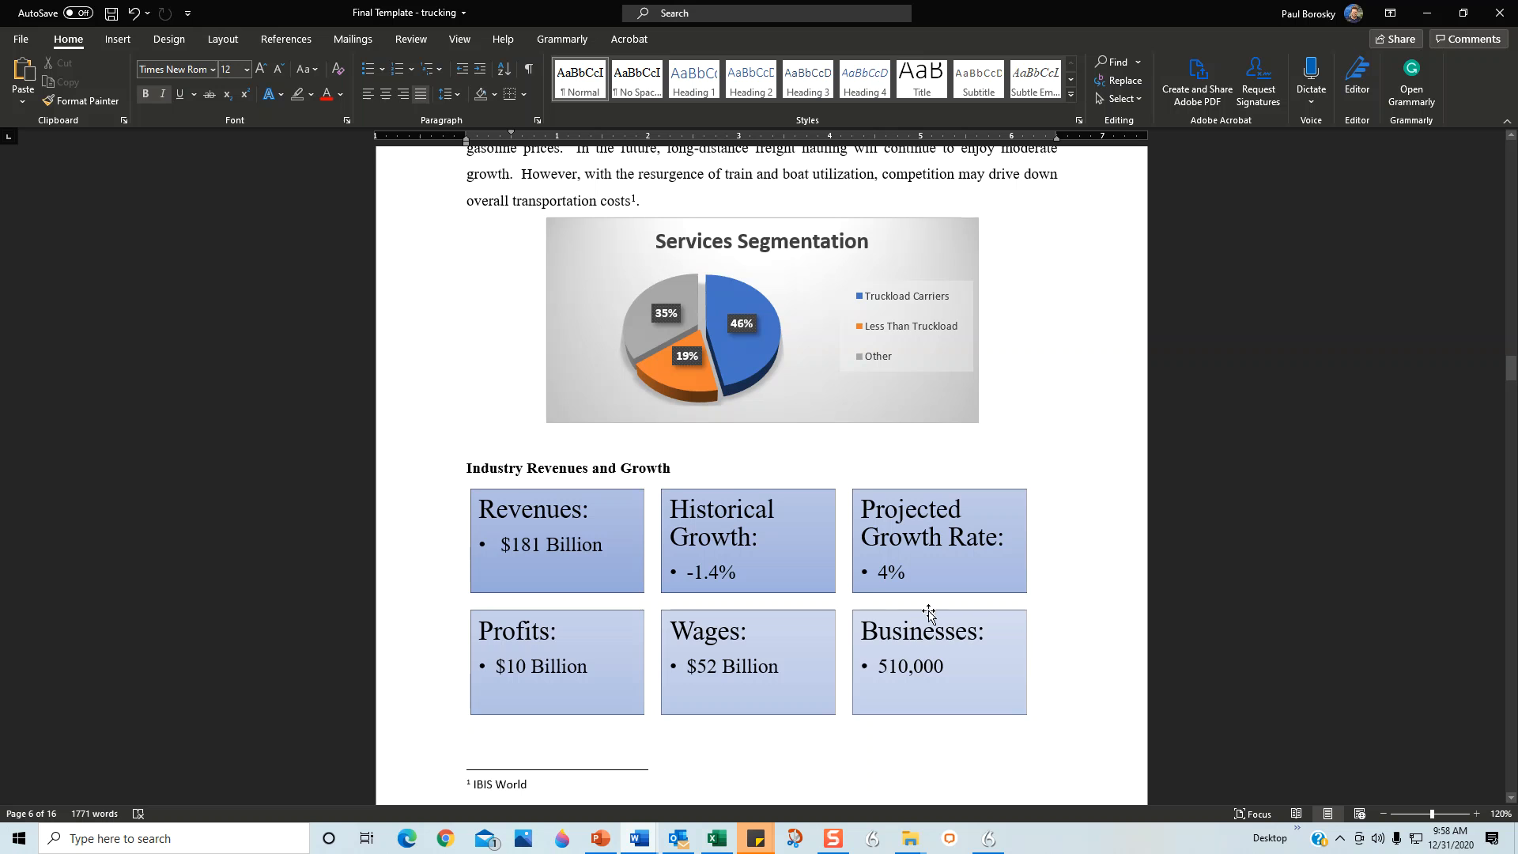
{"action": "scroll", "coordinate": [877, 621], "scroll_direction": "down", "scroll_amount": 1}
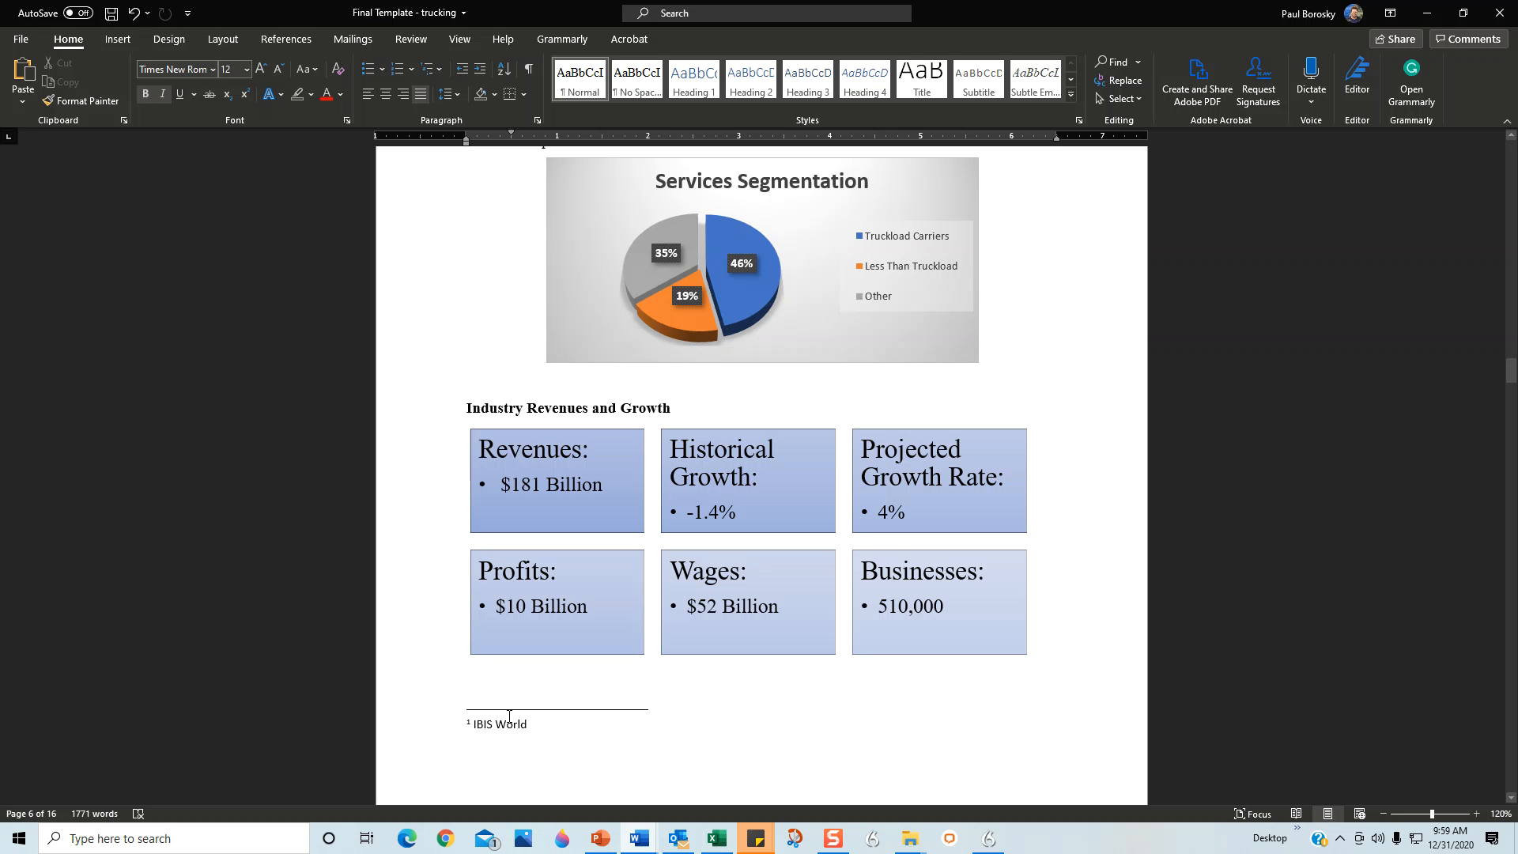
{"action": "scroll", "coordinate": [617, 671], "scroll_direction": "up", "scroll_amount": 4}
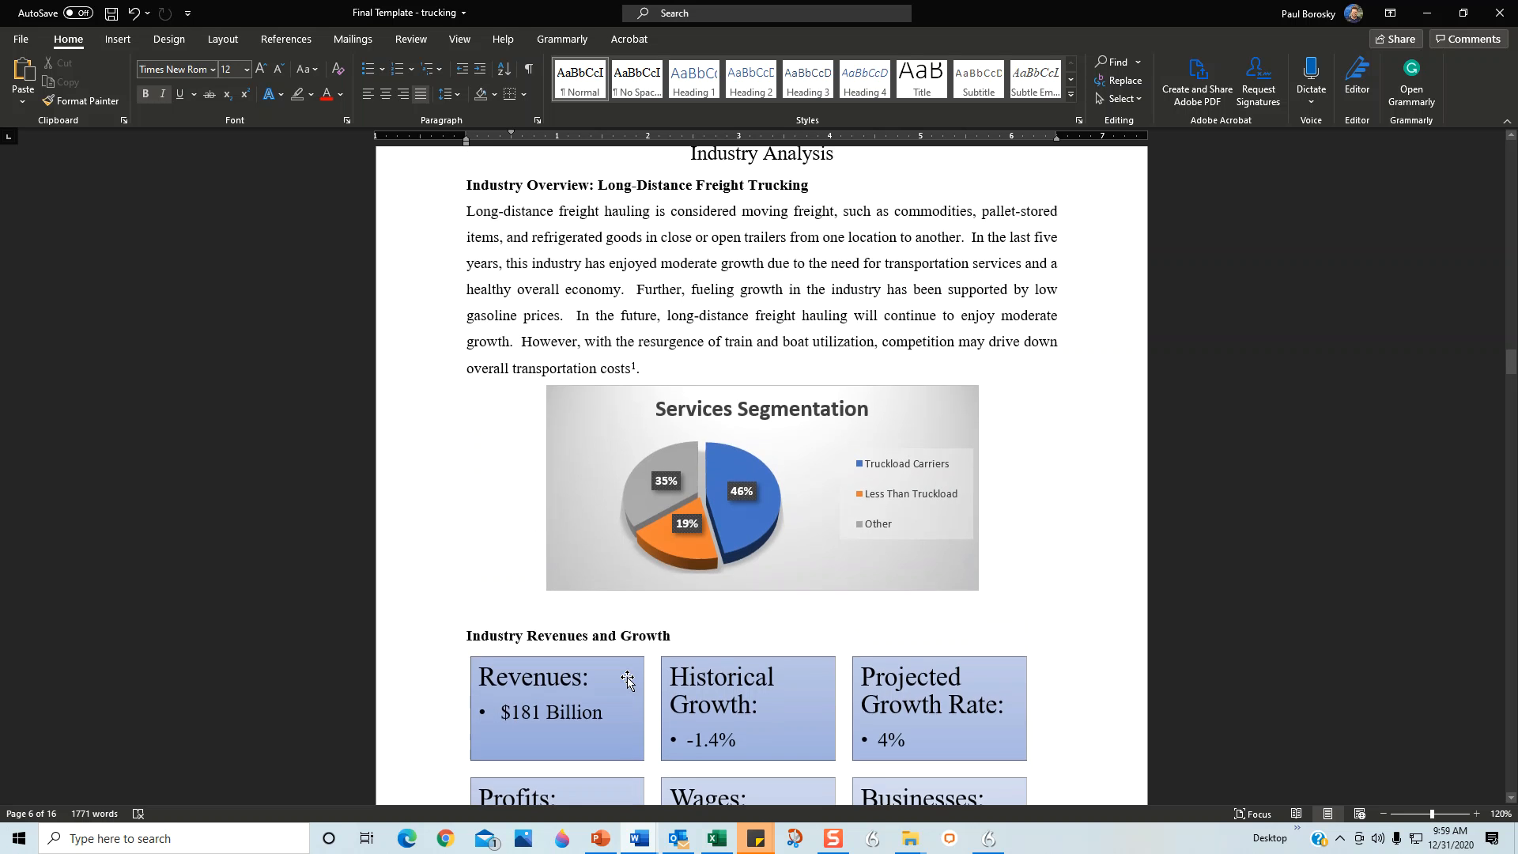
{"action": "scroll", "coordinate": [806, 633], "scroll_direction": "down", "scroll_amount": 1}
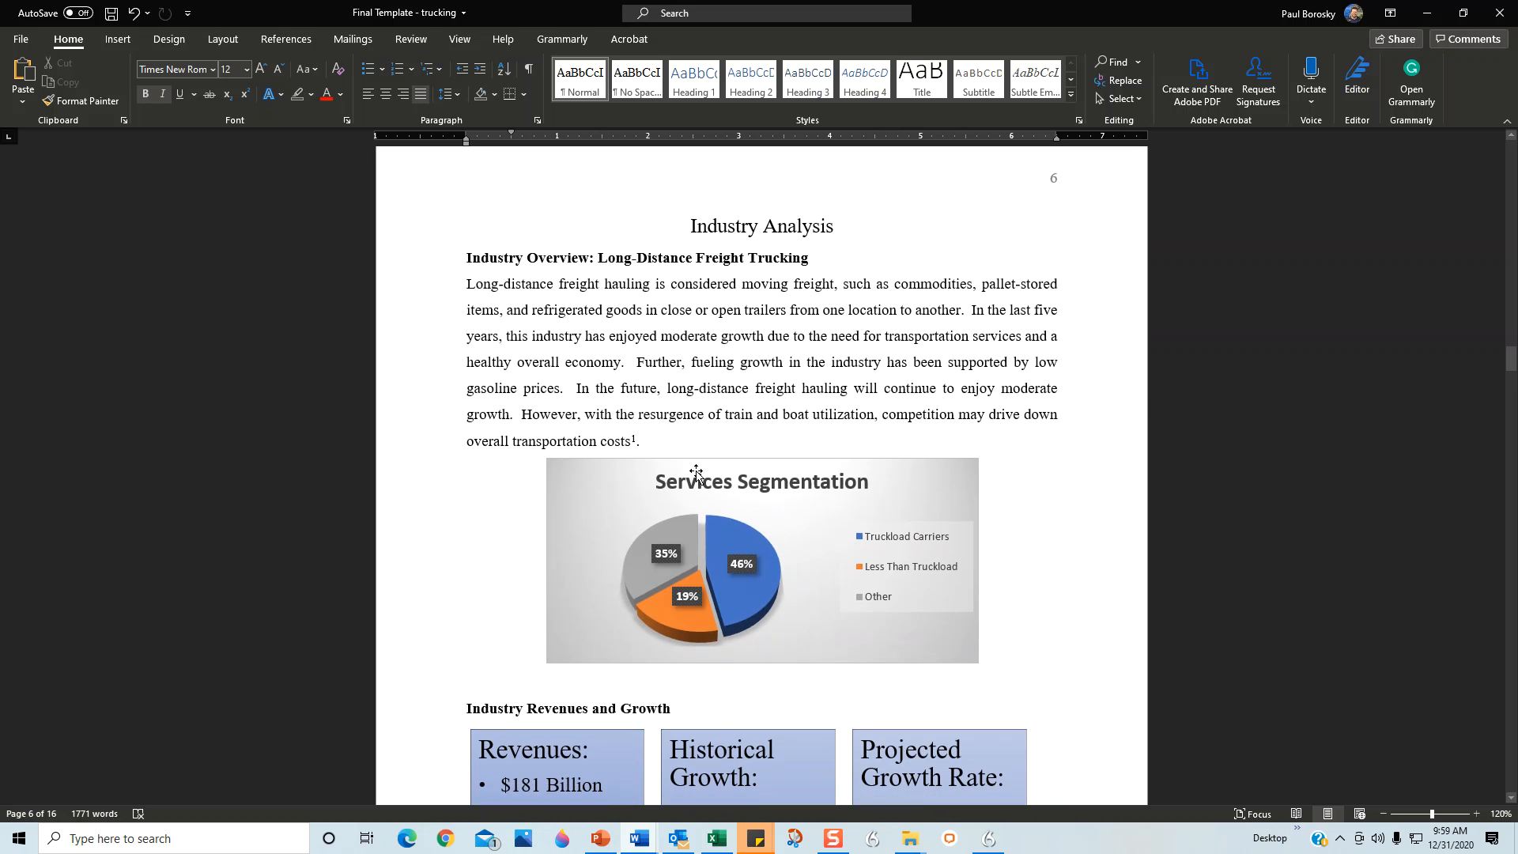
{"action": "scroll", "coordinate": [700, 552], "scroll_direction": "down", "scroll_amount": 3}
{"action": "scroll", "coordinate": [700, 551], "scroll_direction": "down", "scroll_amount": 8}
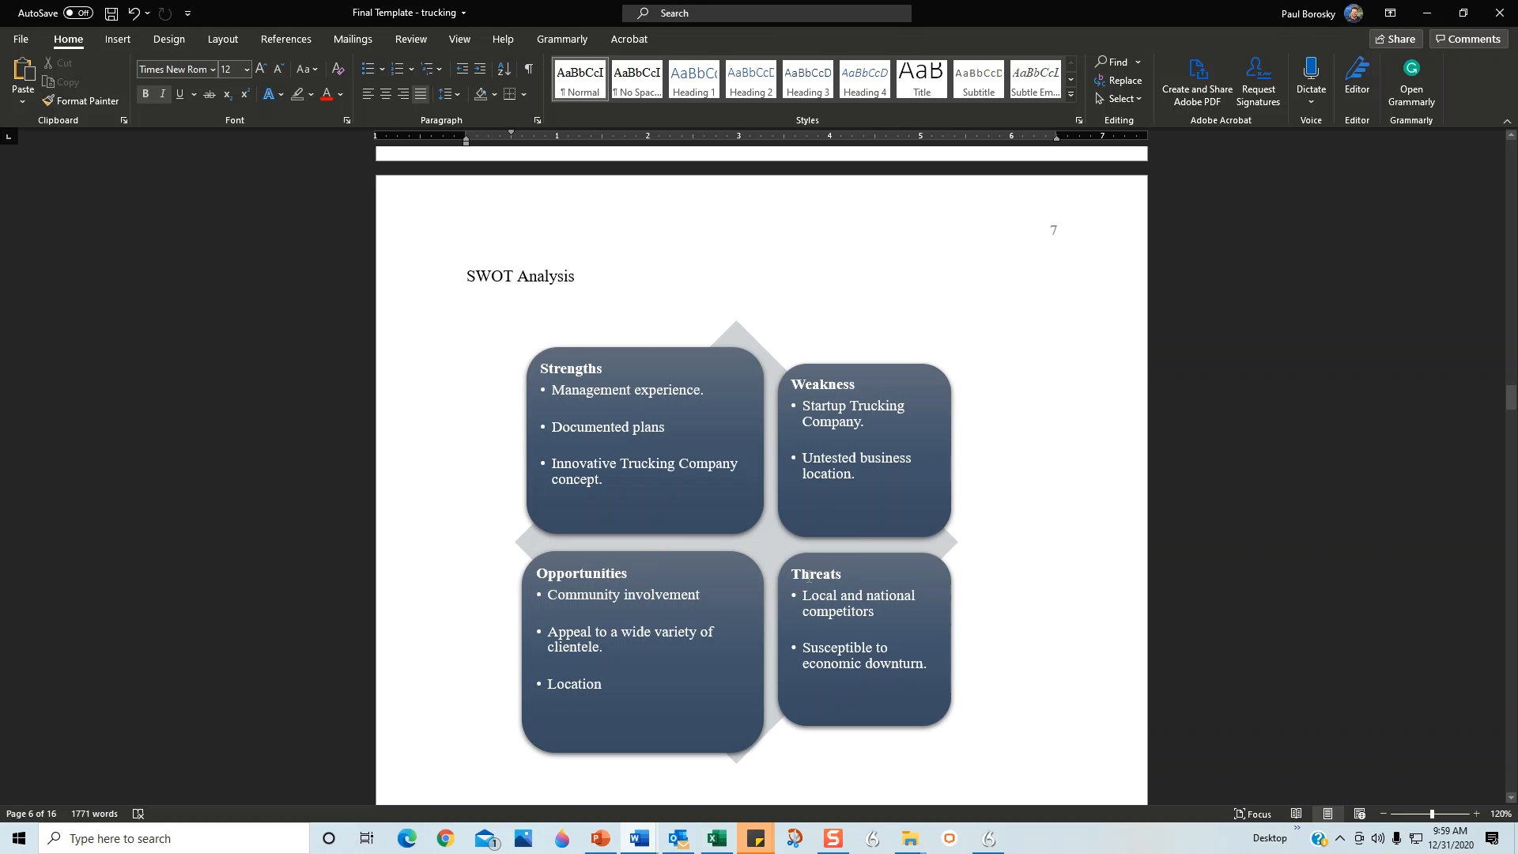
Open the text outline of the SWOT Analysis diagram on page 7 to view its editable bullets, and close it
{"action": "left_click", "coordinate": [674, 492]}
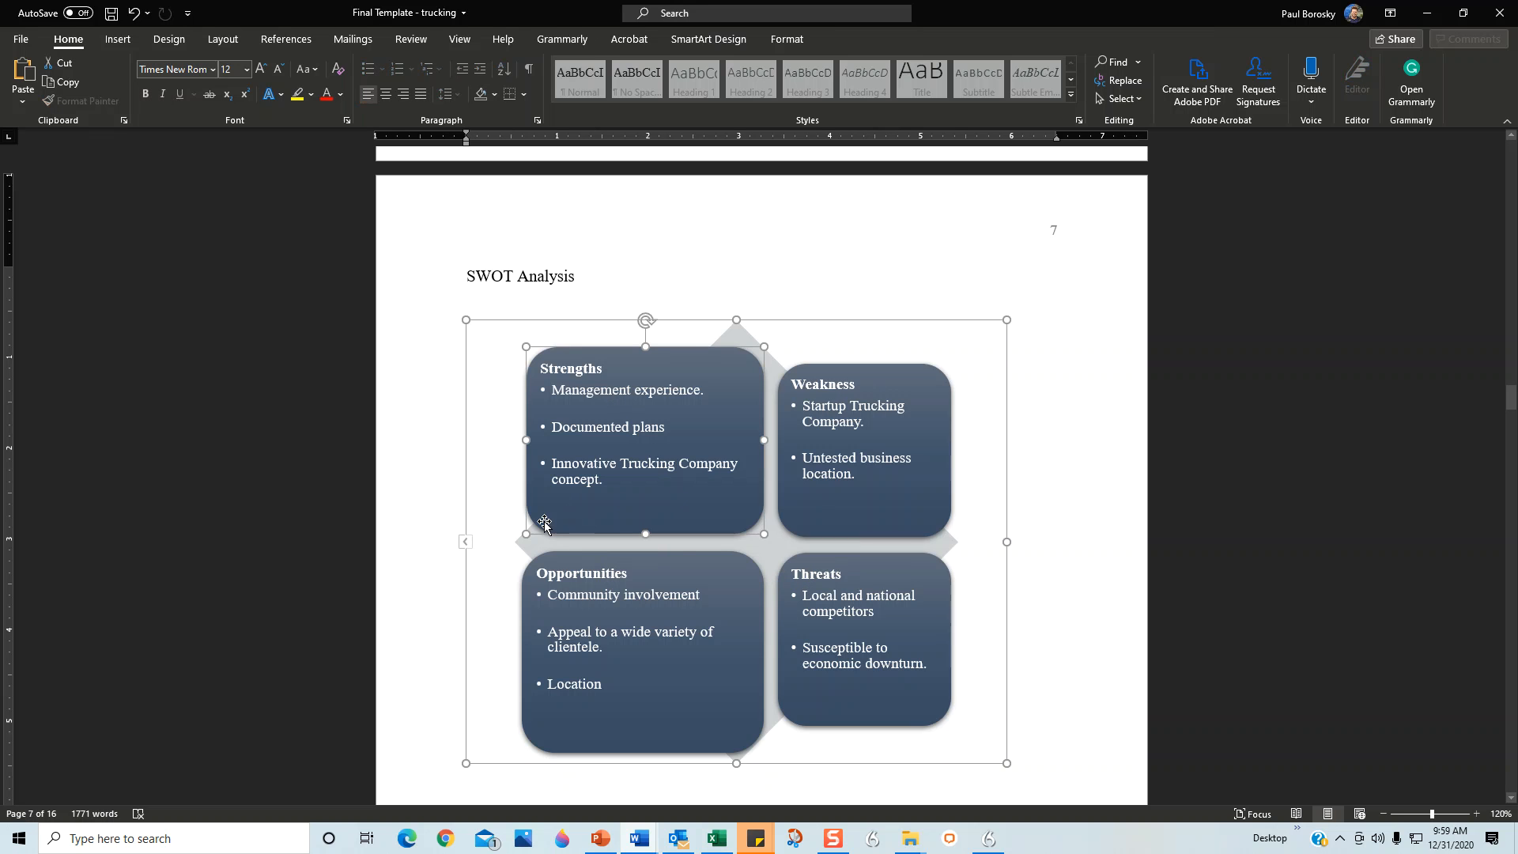
{"action": "left_click", "coordinate": [465, 542]}
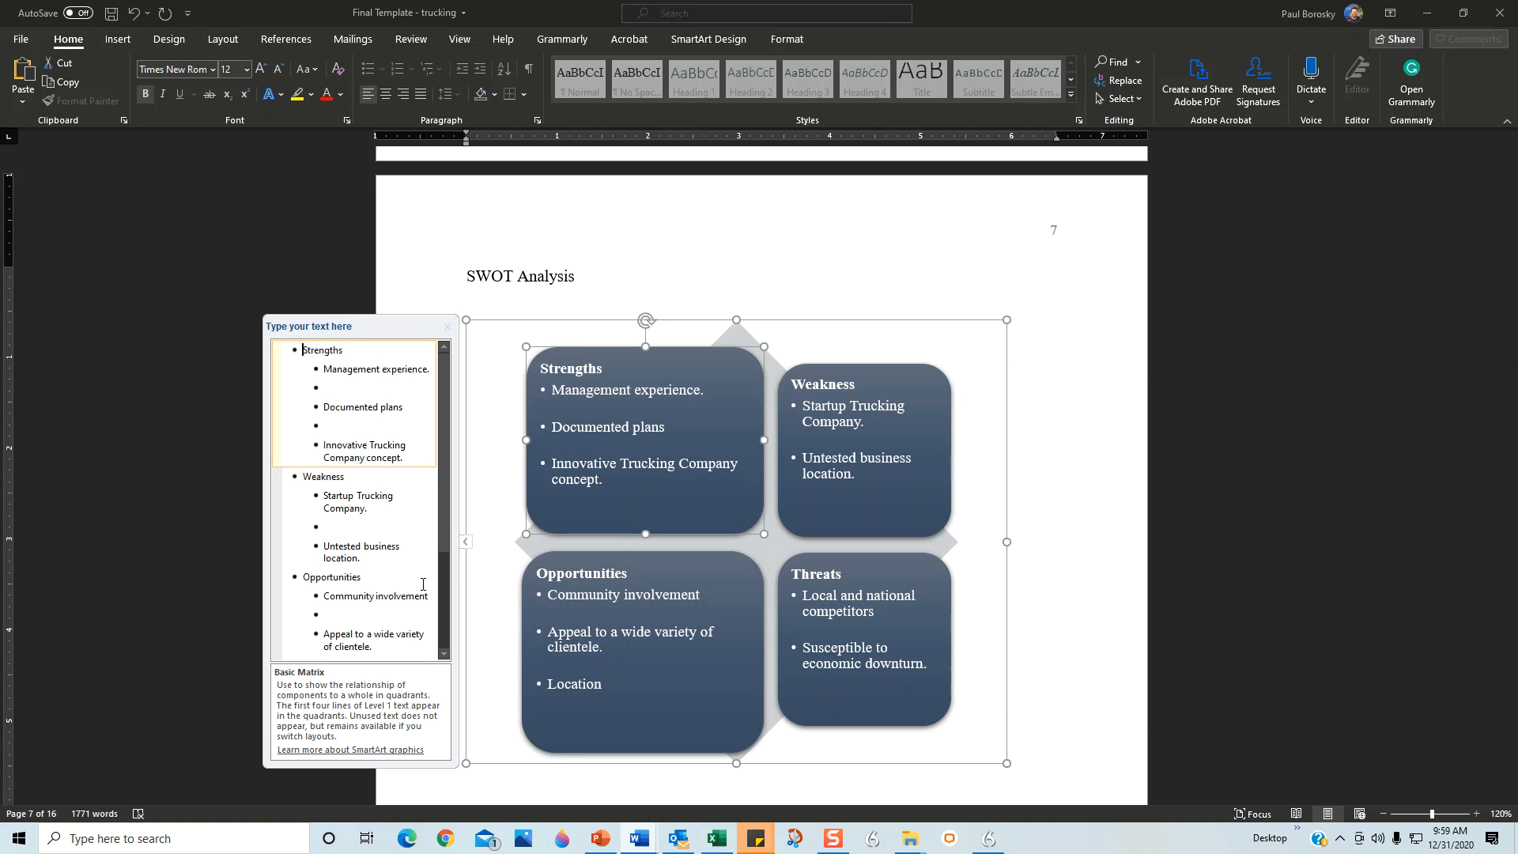
{"action": "left_click", "coordinate": [447, 325]}
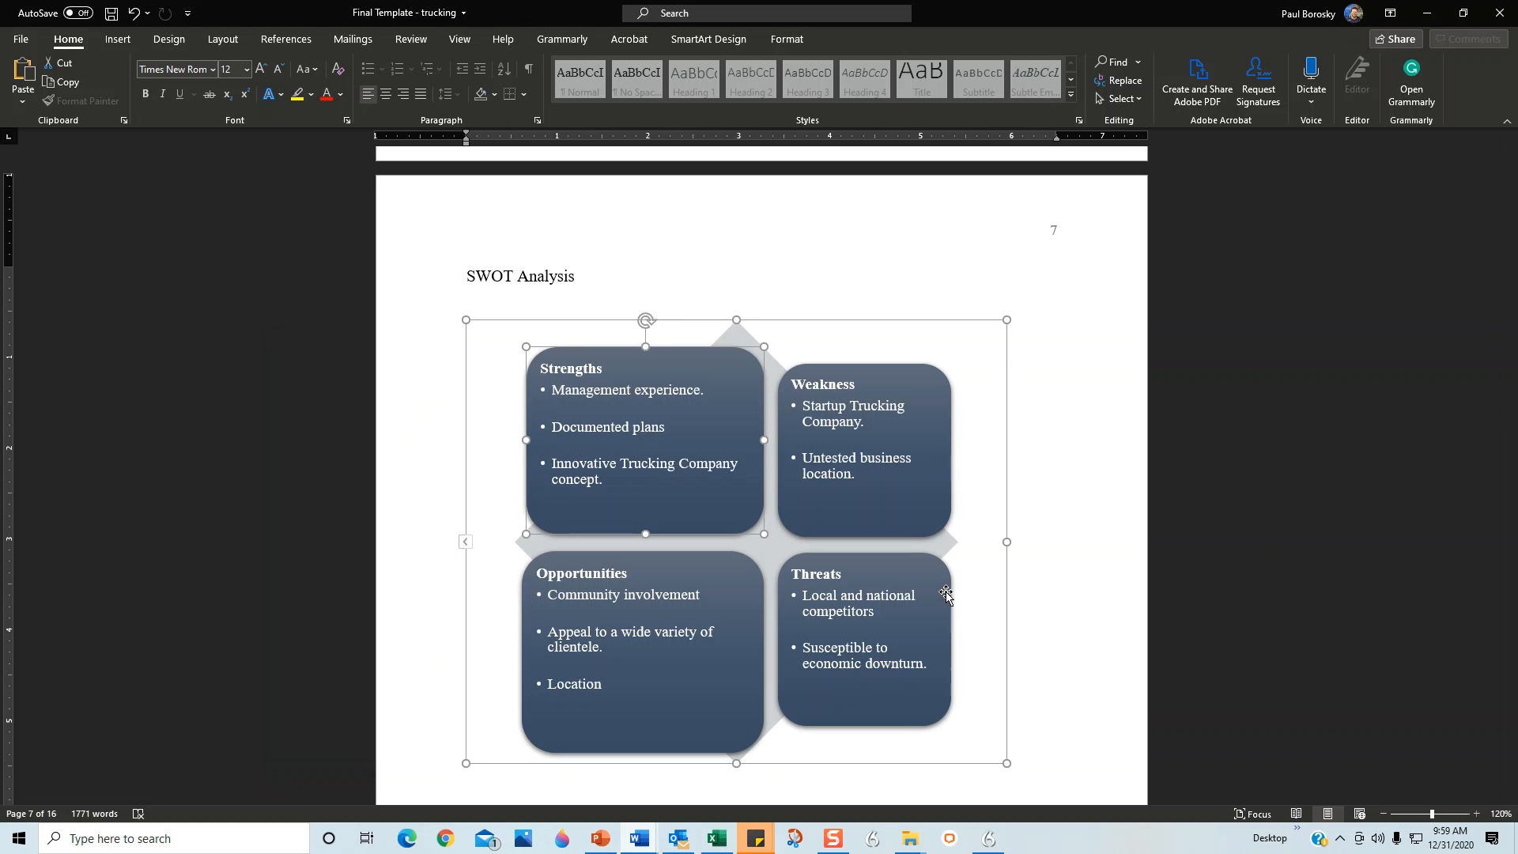
{"action": "left_click", "coordinate": [1097, 575]}
{"action": "scroll", "coordinate": [737, 604], "scroll_direction": "down", "scroll_amount": 2}
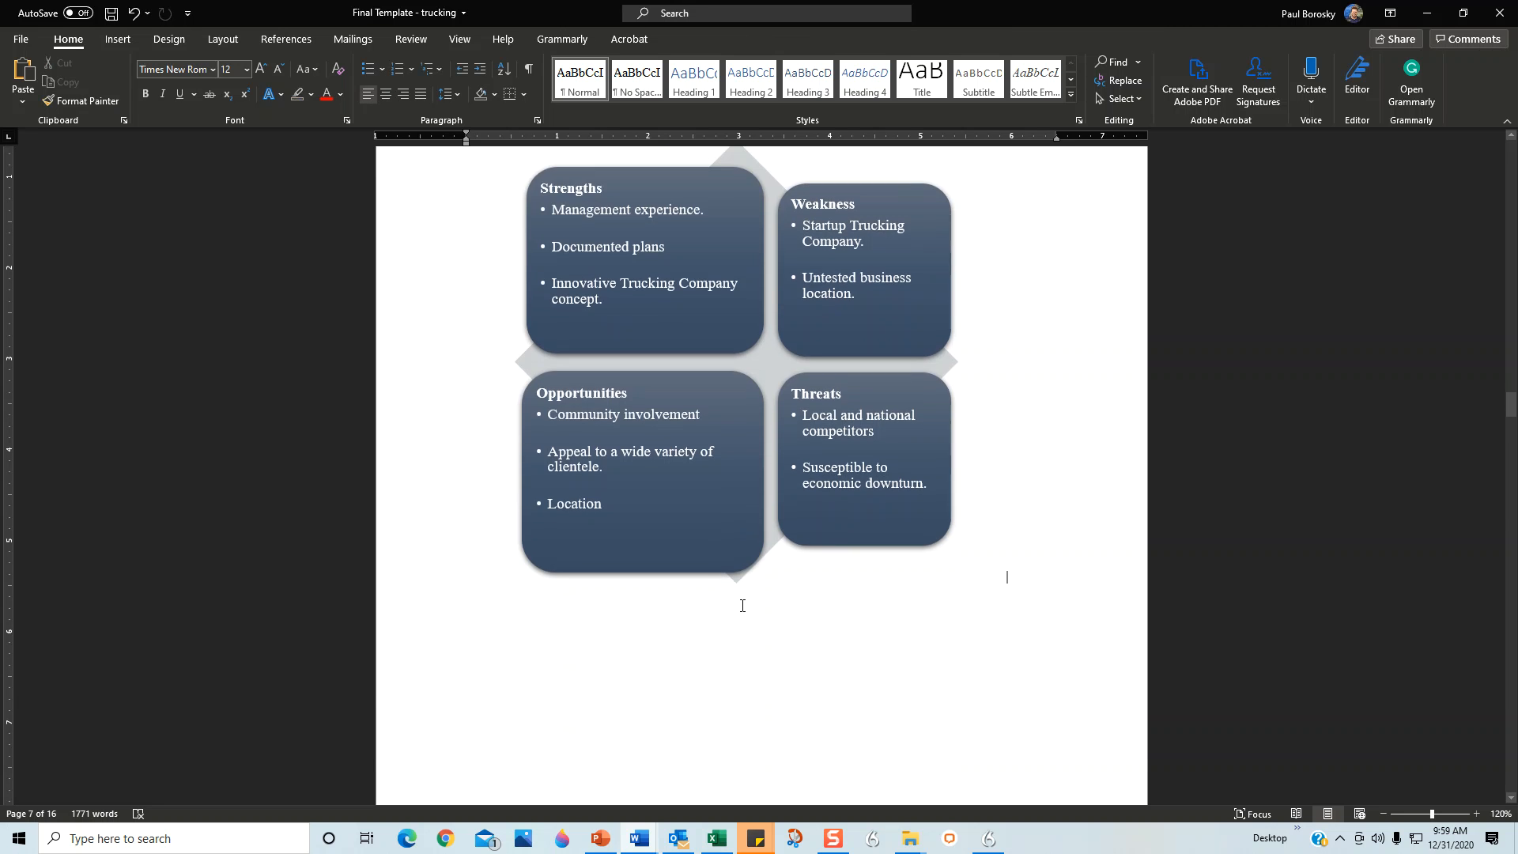
Review the Organizational Structure section on page 8, covering the legal structure placeholder and the CEO, Driver and Dispatcher responsibilities
{"action": "scroll", "coordinate": [743, 606], "scroll_direction": "down", "scroll_amount": 9}
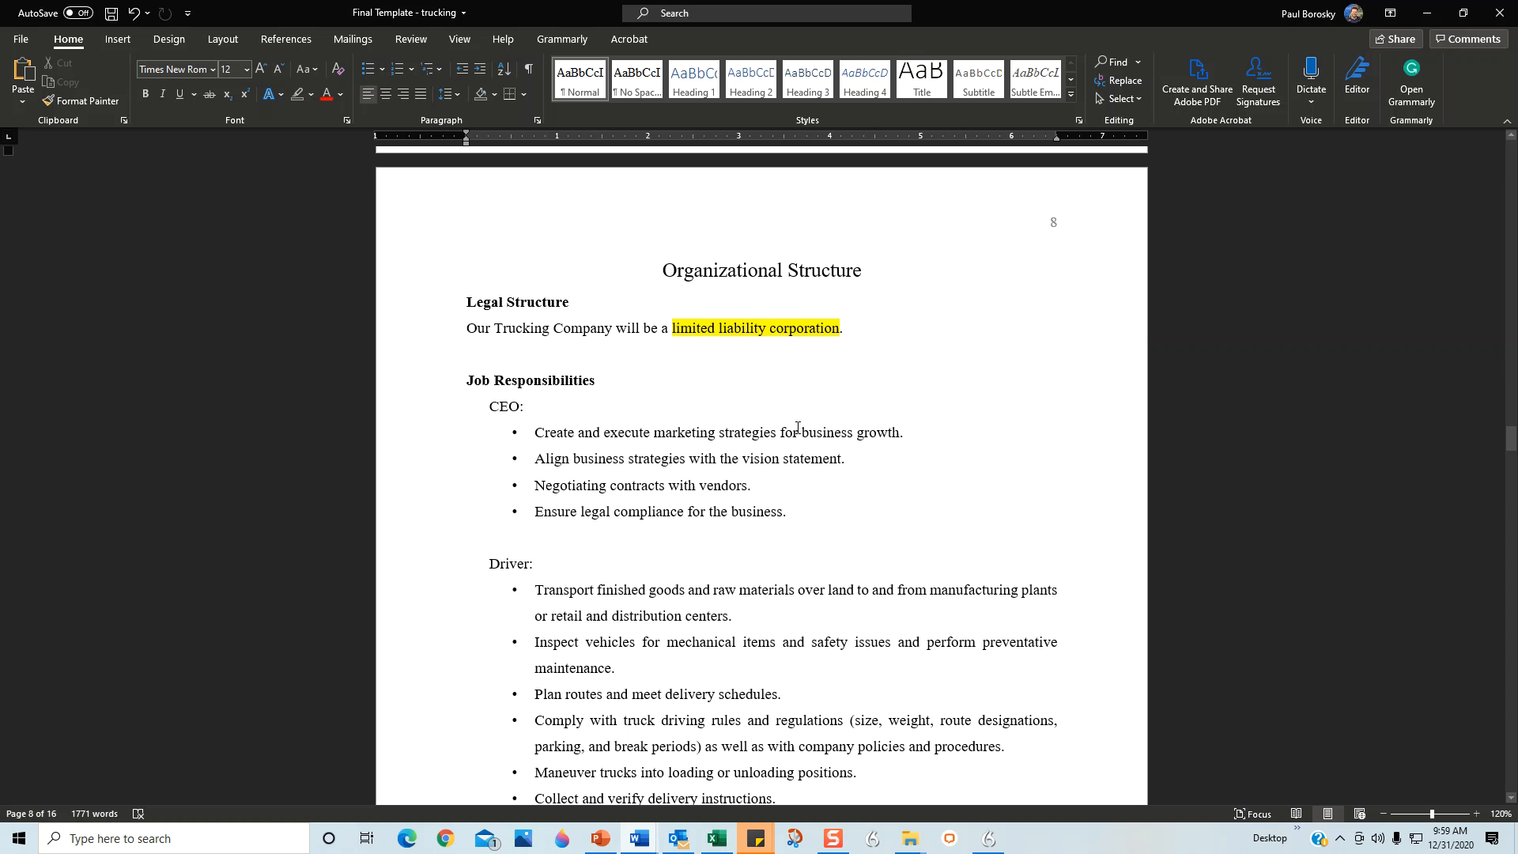
{"action": "scroll", "coordinate": [800, 427], "scroll_direction": "down", "scroll_amount": 3}
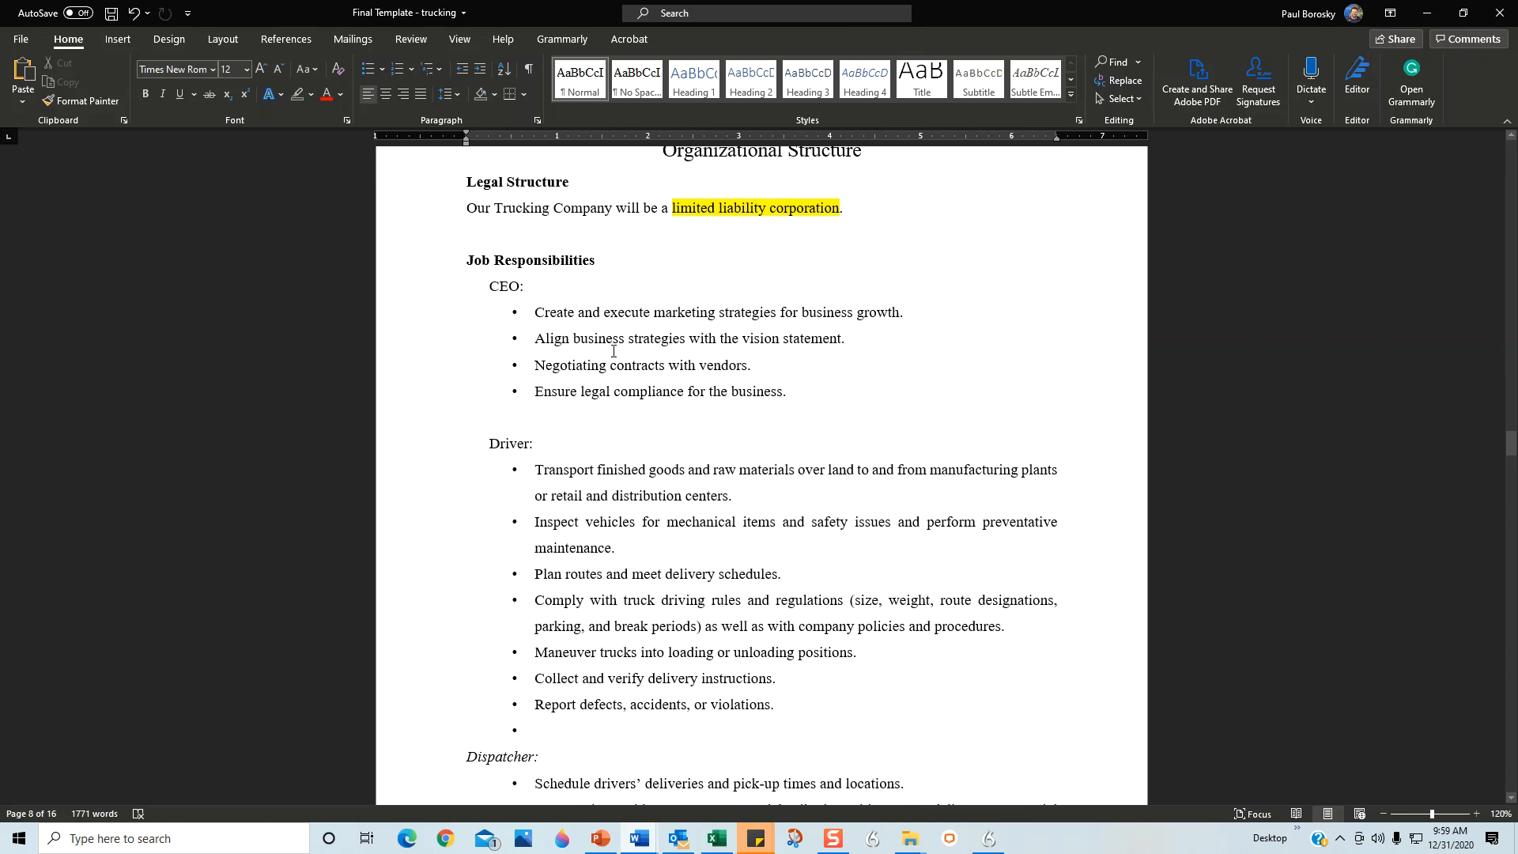
{"action": "scroll", "coordinate": [519, 456], "scroll_direction": "down", "scroll_amount": 6}
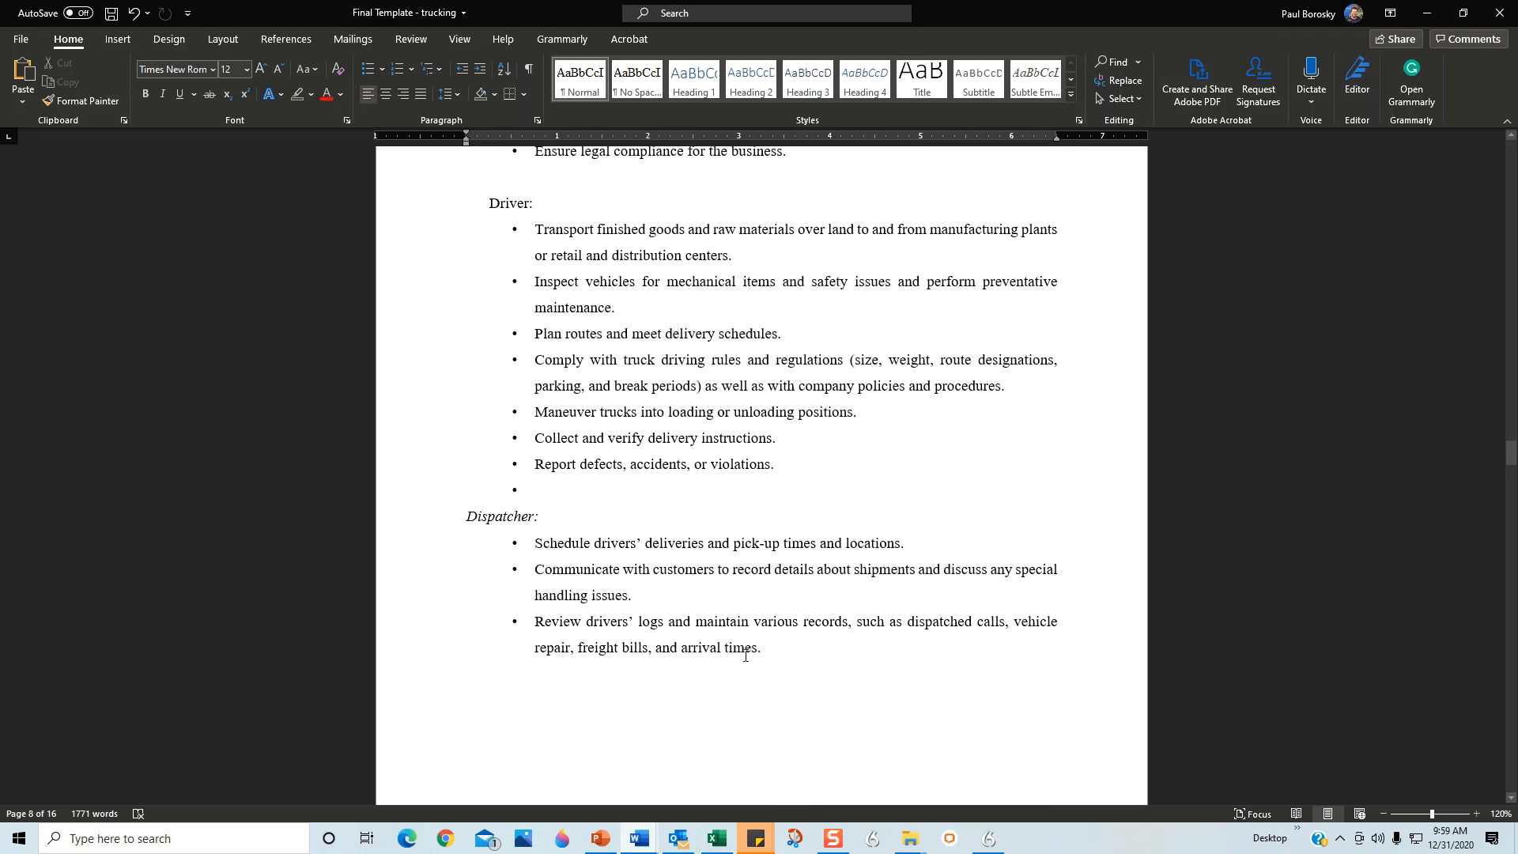
{"action": "scroll", "coordinate": [827, 605], "scroll_direction": "up", "scroll_amount": 3}
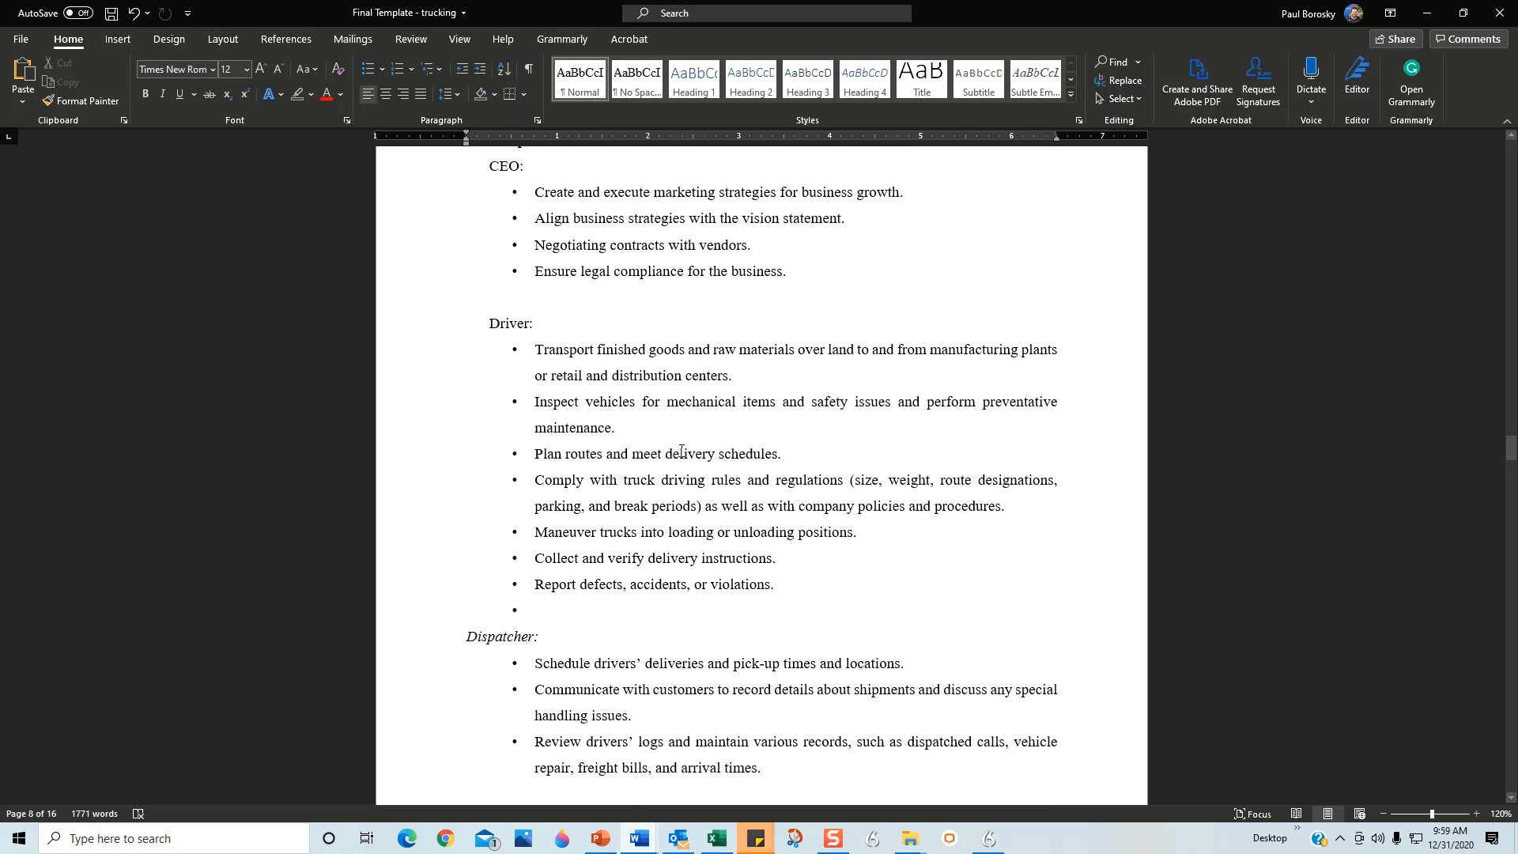
{"action": "scroll", "coordinate": [527, 302], "scroll_direction": "up", "scroll_amount": 2}
{"action": "left_click_drag", "start_coordinate": [793, 332], "coordinate": [467, 227]}
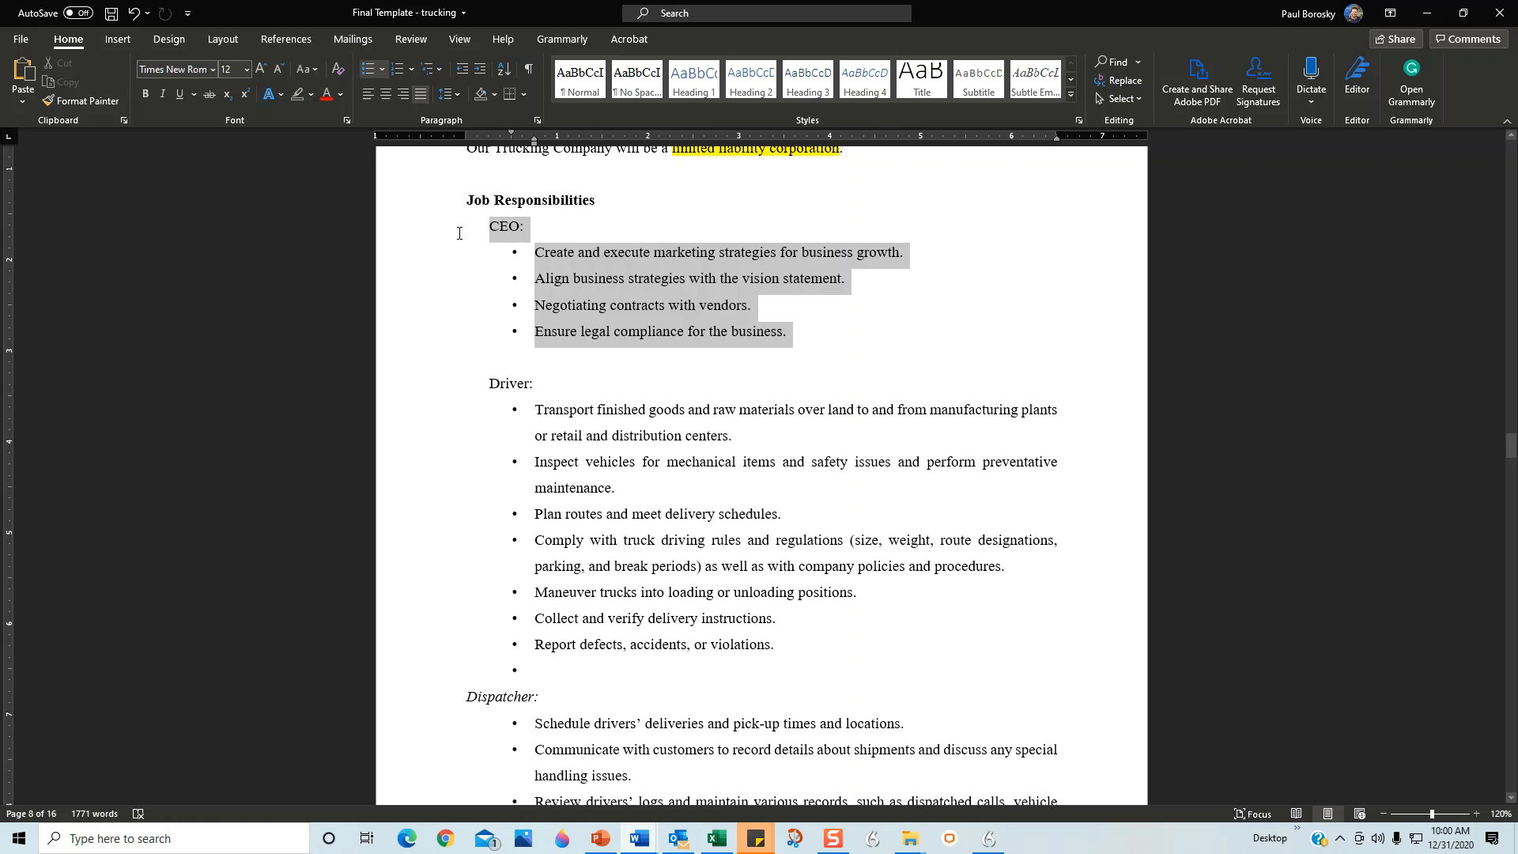
{"action": "left_click", "coordinate": [897, 484]}
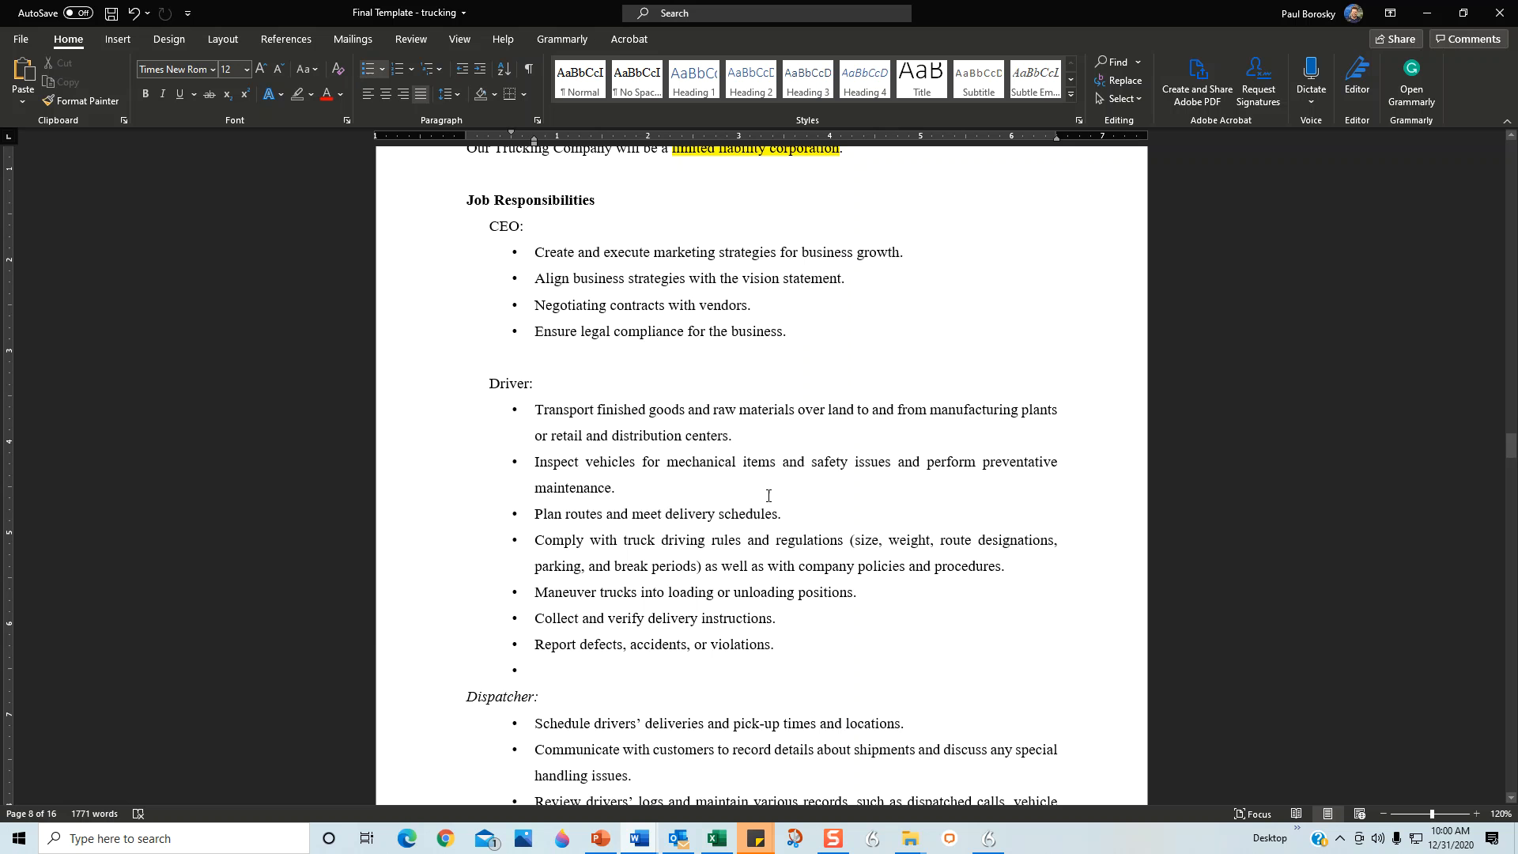
Examine the Organizational Chart on page 9 alongside the end of the job responsibilities
{"action": "scroll", "coordinate": [768, 499], "scroll_direction": "down", "scroll_amount": 12}
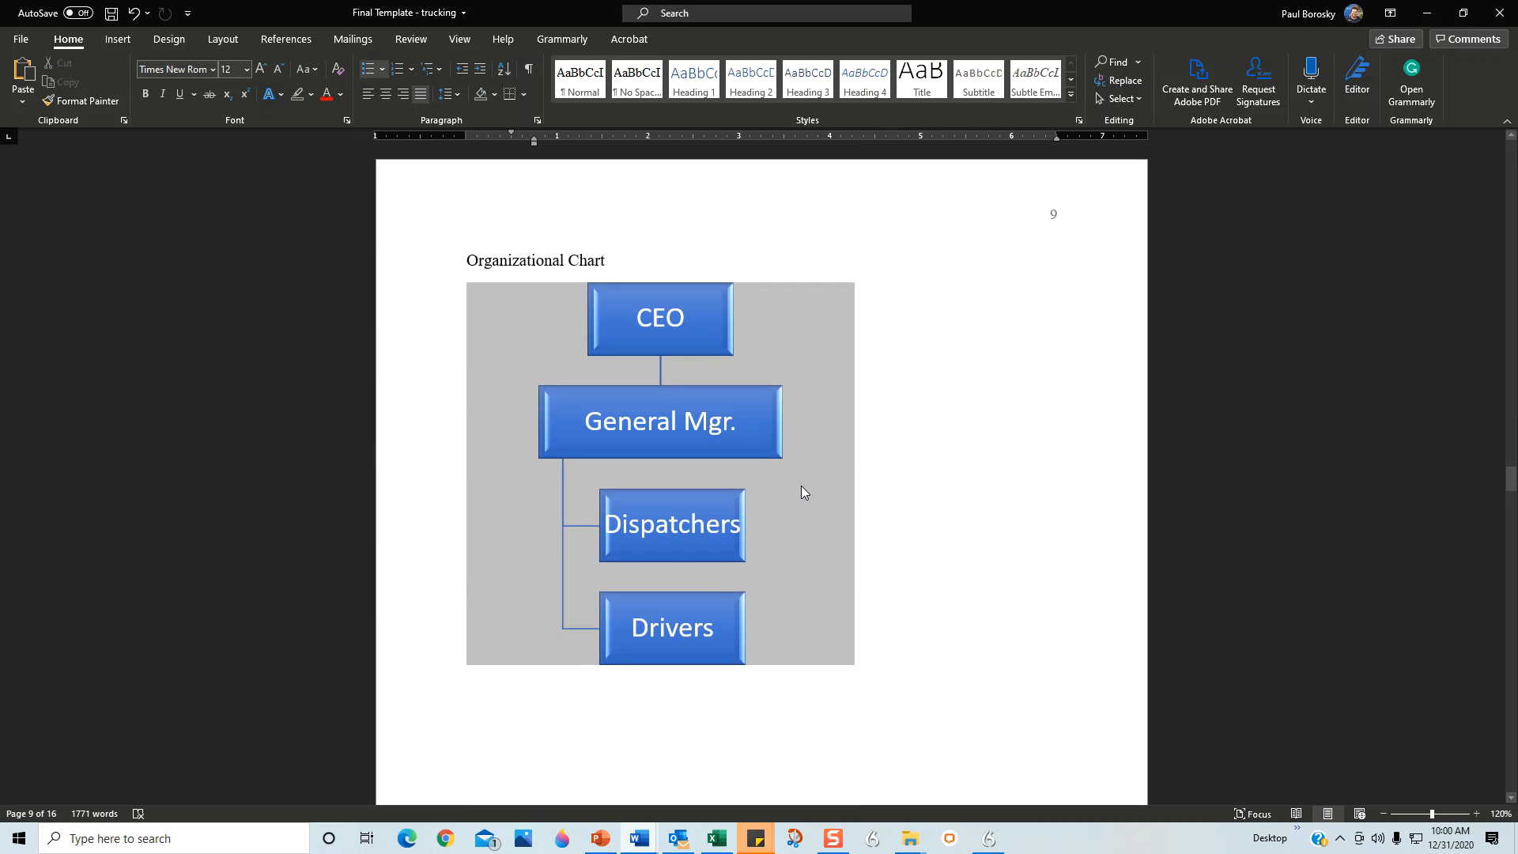
{"action": "scroll", "coordinate": [786, 260], "scroll_direction": "up", "scroll_amount": 10}
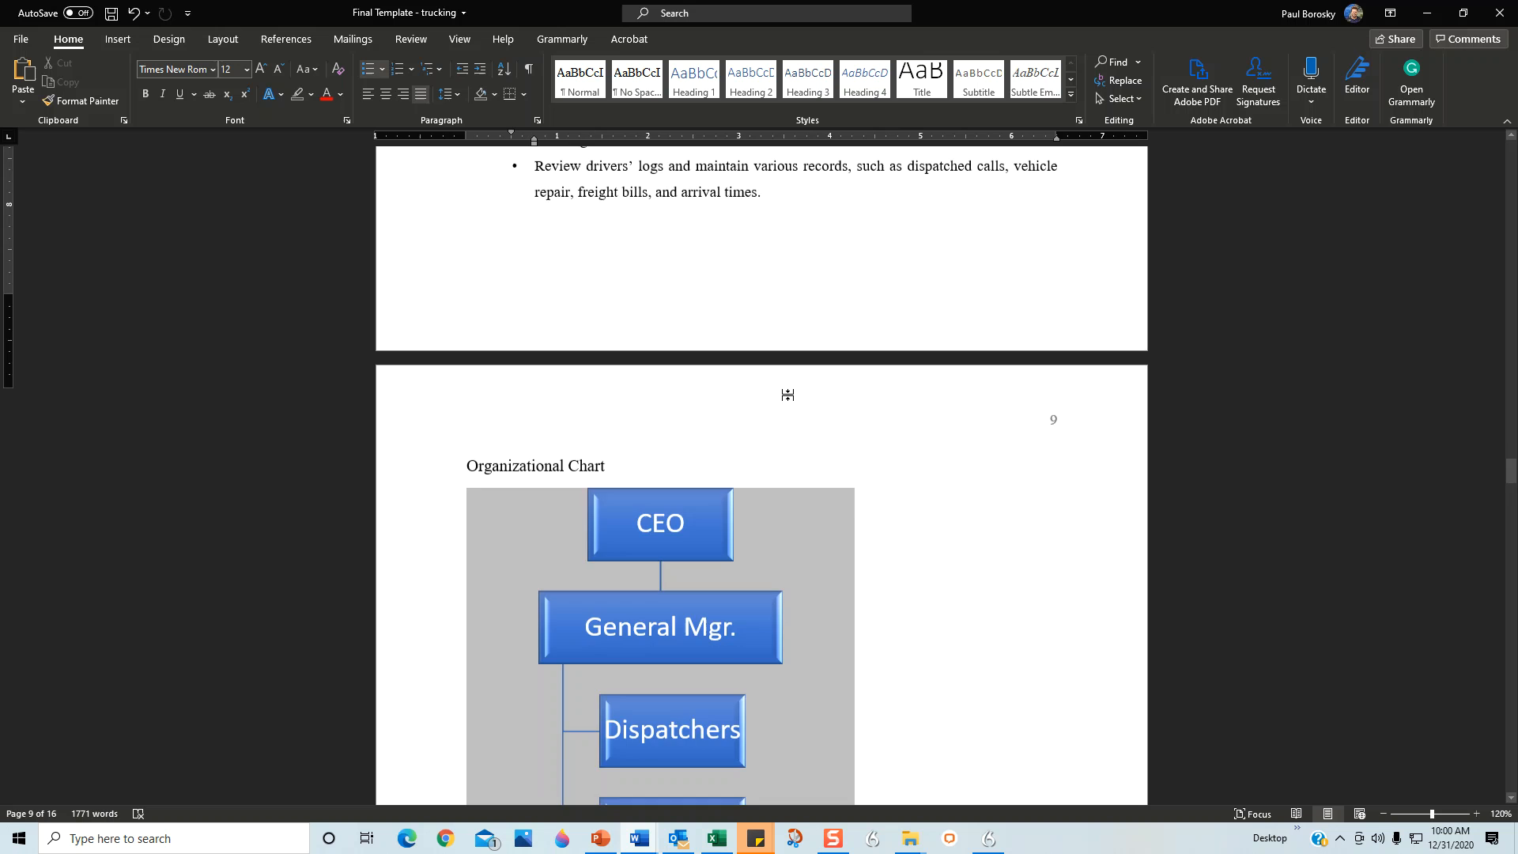
{"action": "scroll", "coordinate": [755, 360], "scroll_direction": "down", "scroll_amount": 10}
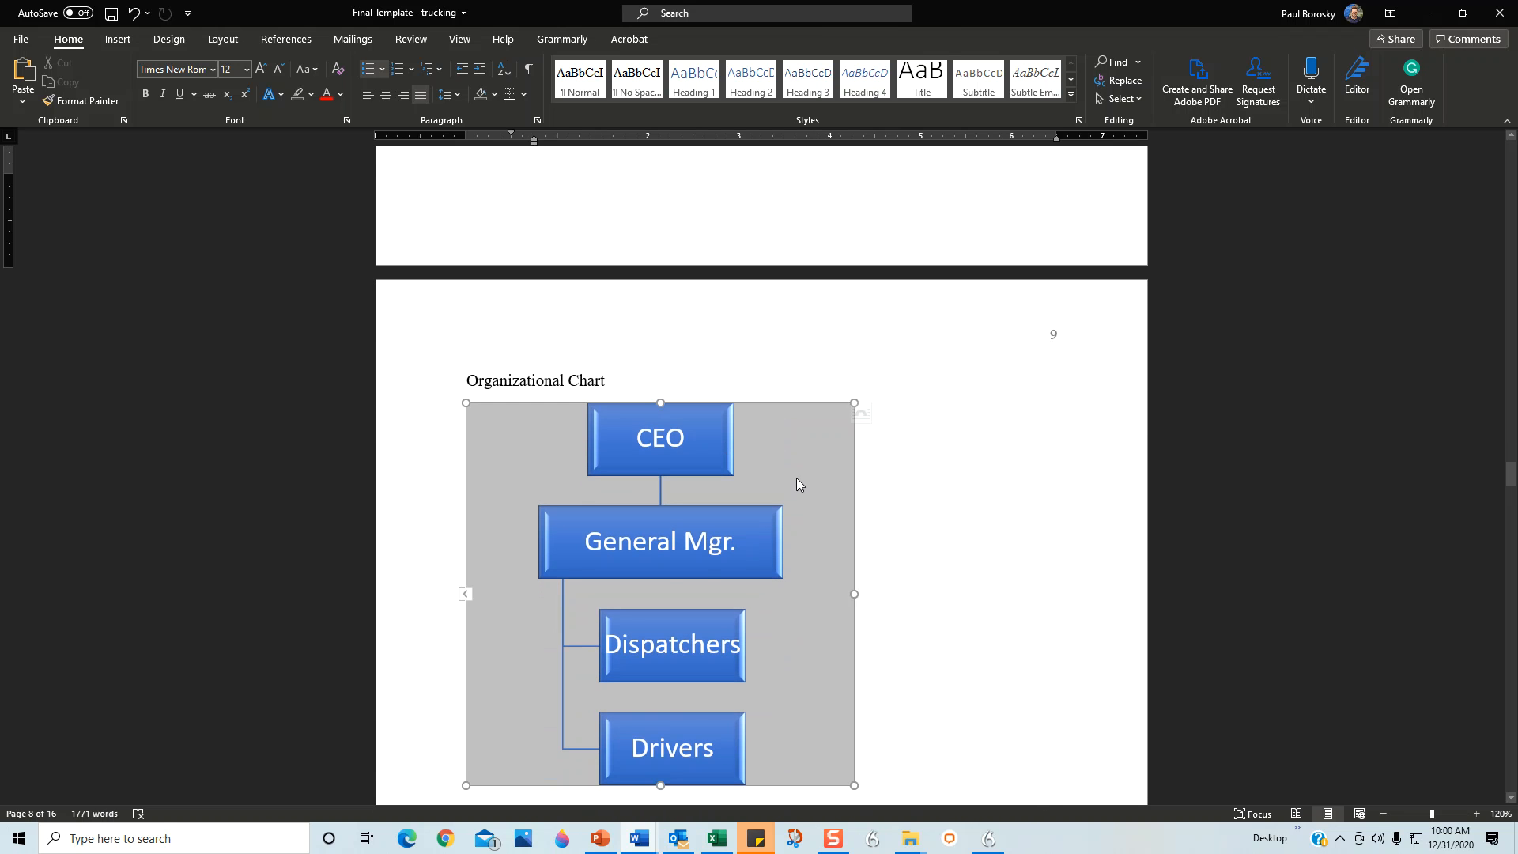
{"action": "left_click", "coordinate": [795, 479]}
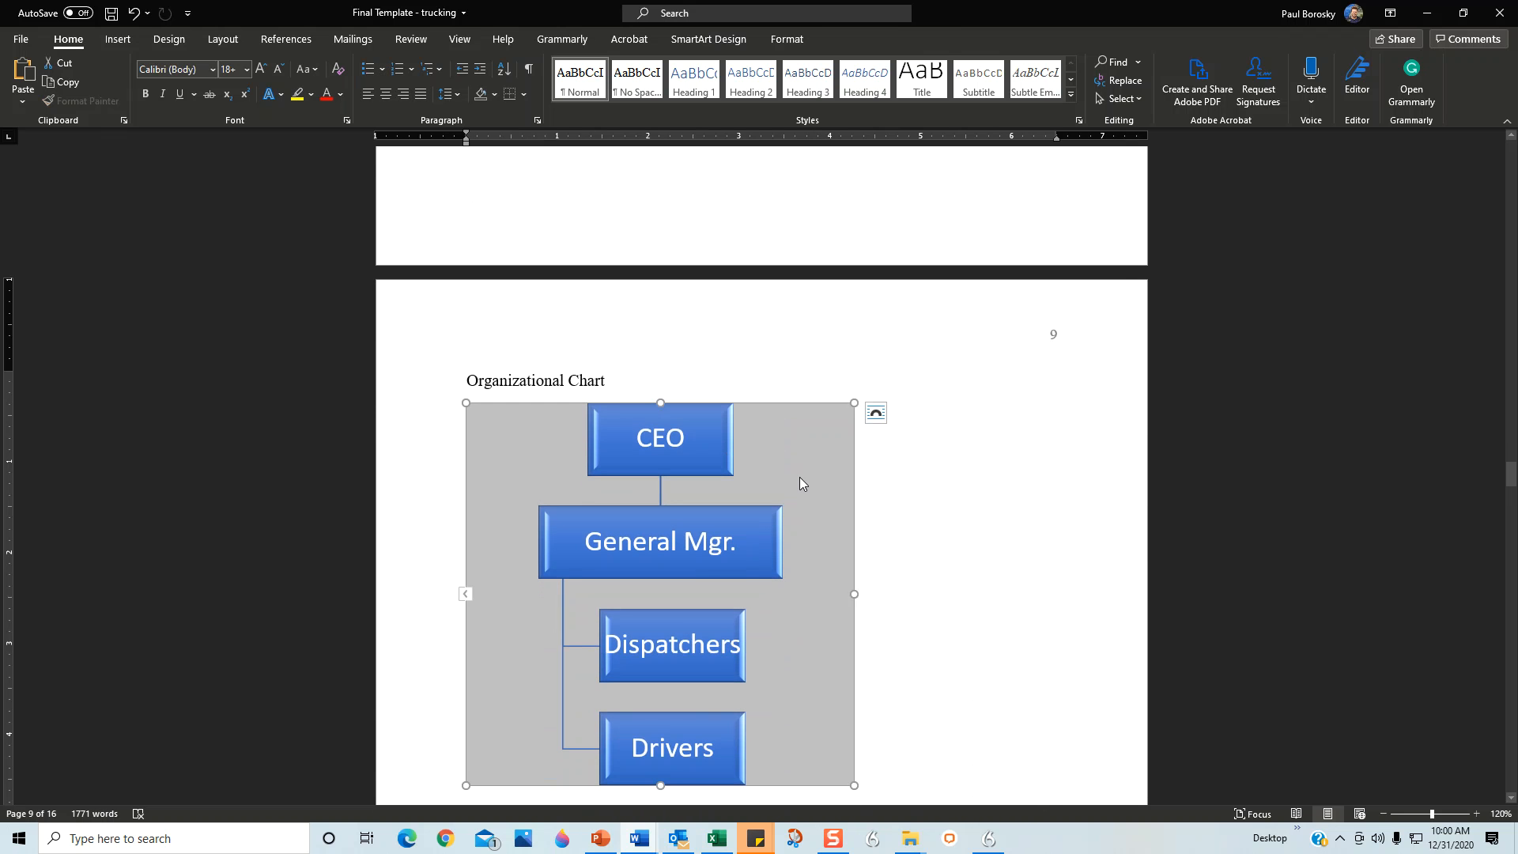
{"action": "left_click", "coordinate": [743, 198]}
{"action": "scroll", "coordinate": [789, 427], "scroll_direction": "down", "scroll_amount": 5}
{"action": "scroll", "coordinate": [789, 430], "scroll_direction": "up", "scroll_amount": 3}
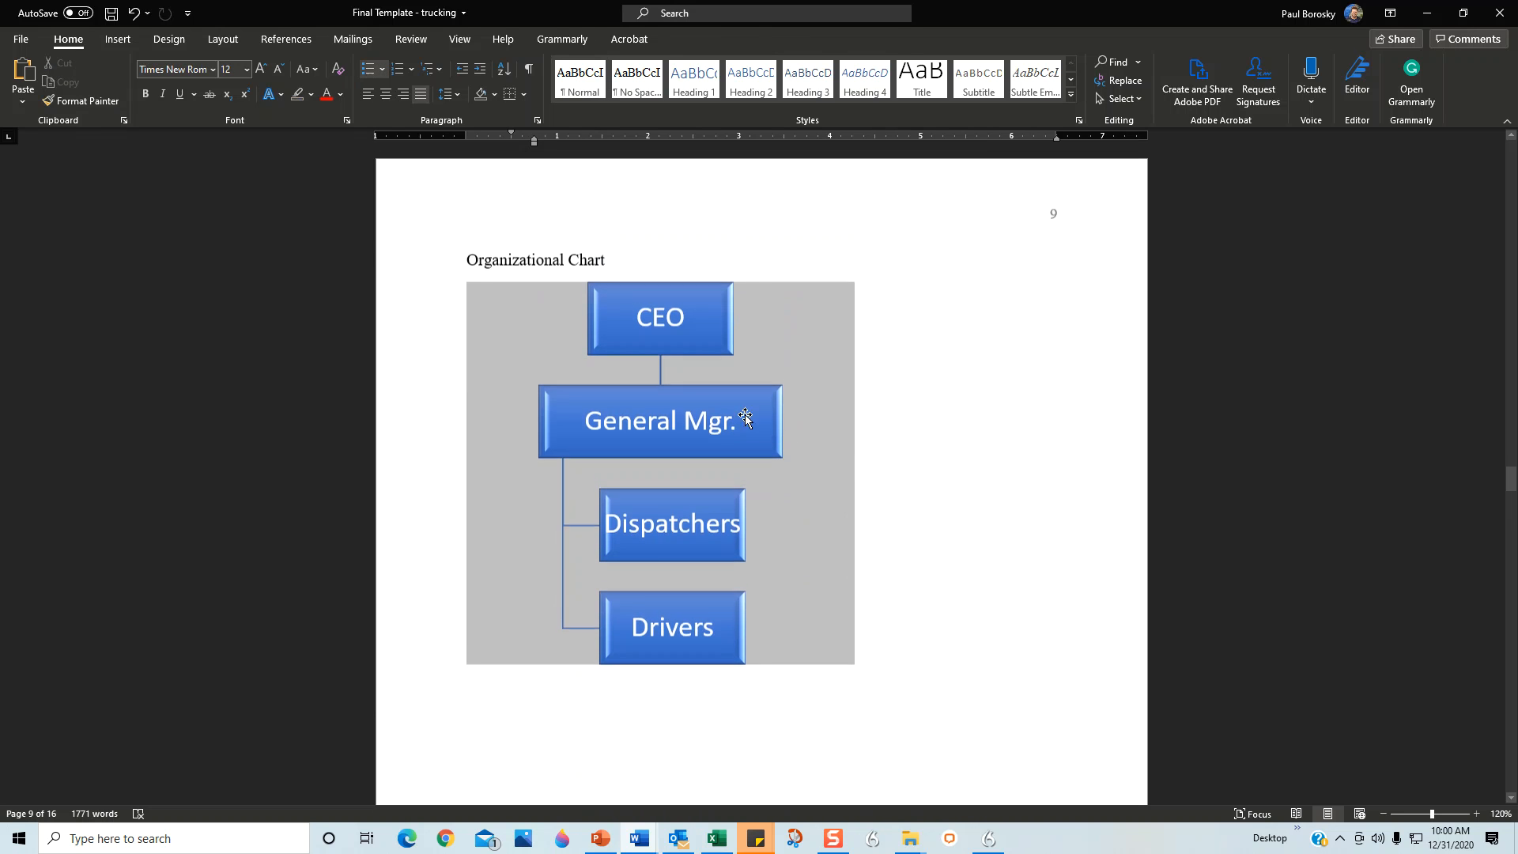
Open the organizational chart's text outline, highlight the Dispatchers entry as an example of editable text, and close the outline
{"action": "left_click", "coordinate": [502, 419]}
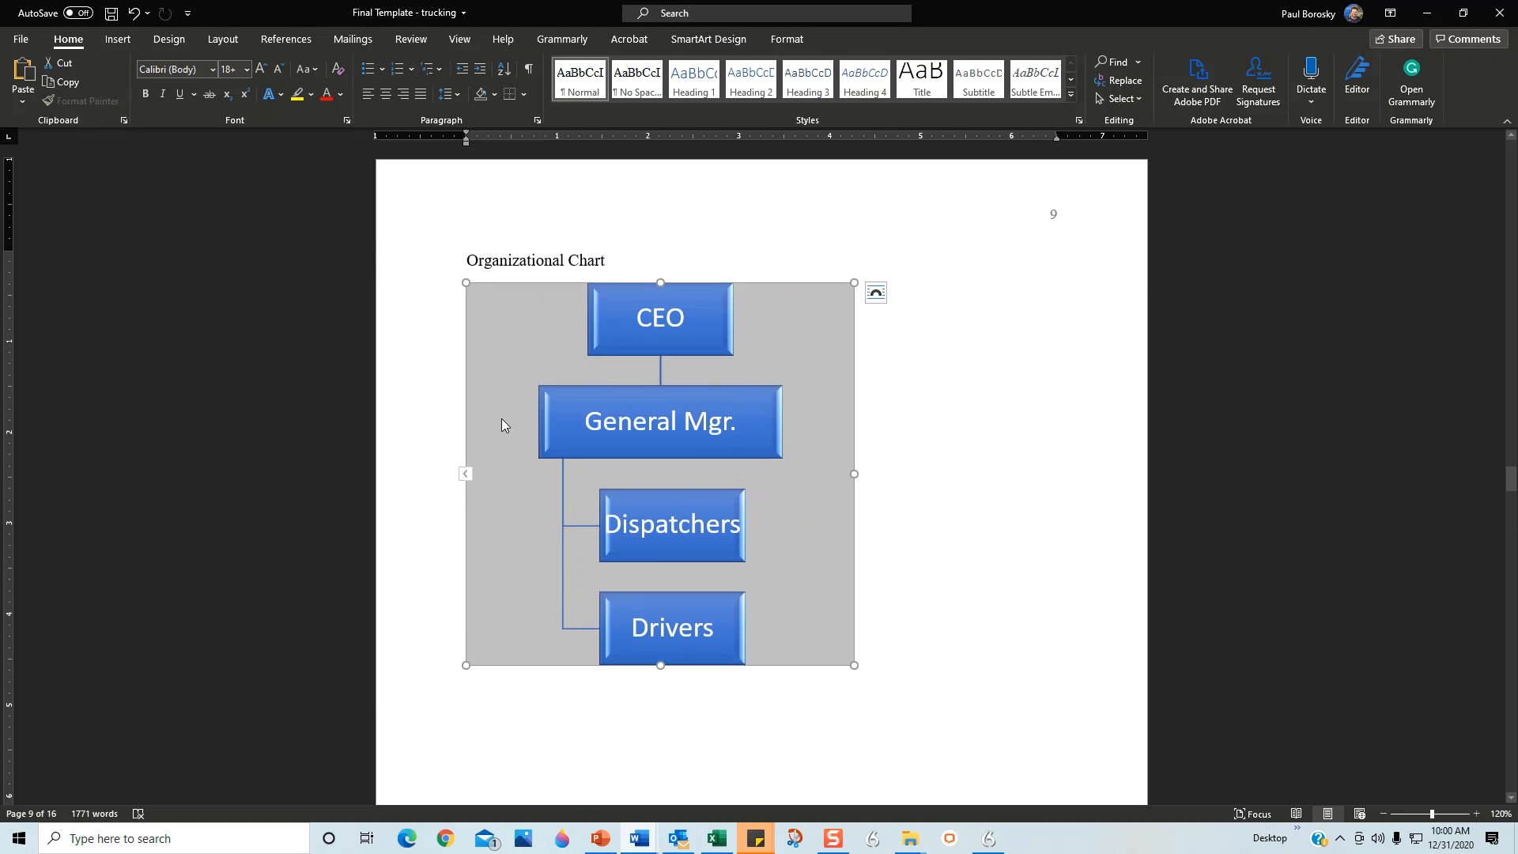
{"action": "left_click", "coordinate": [466, 477]}
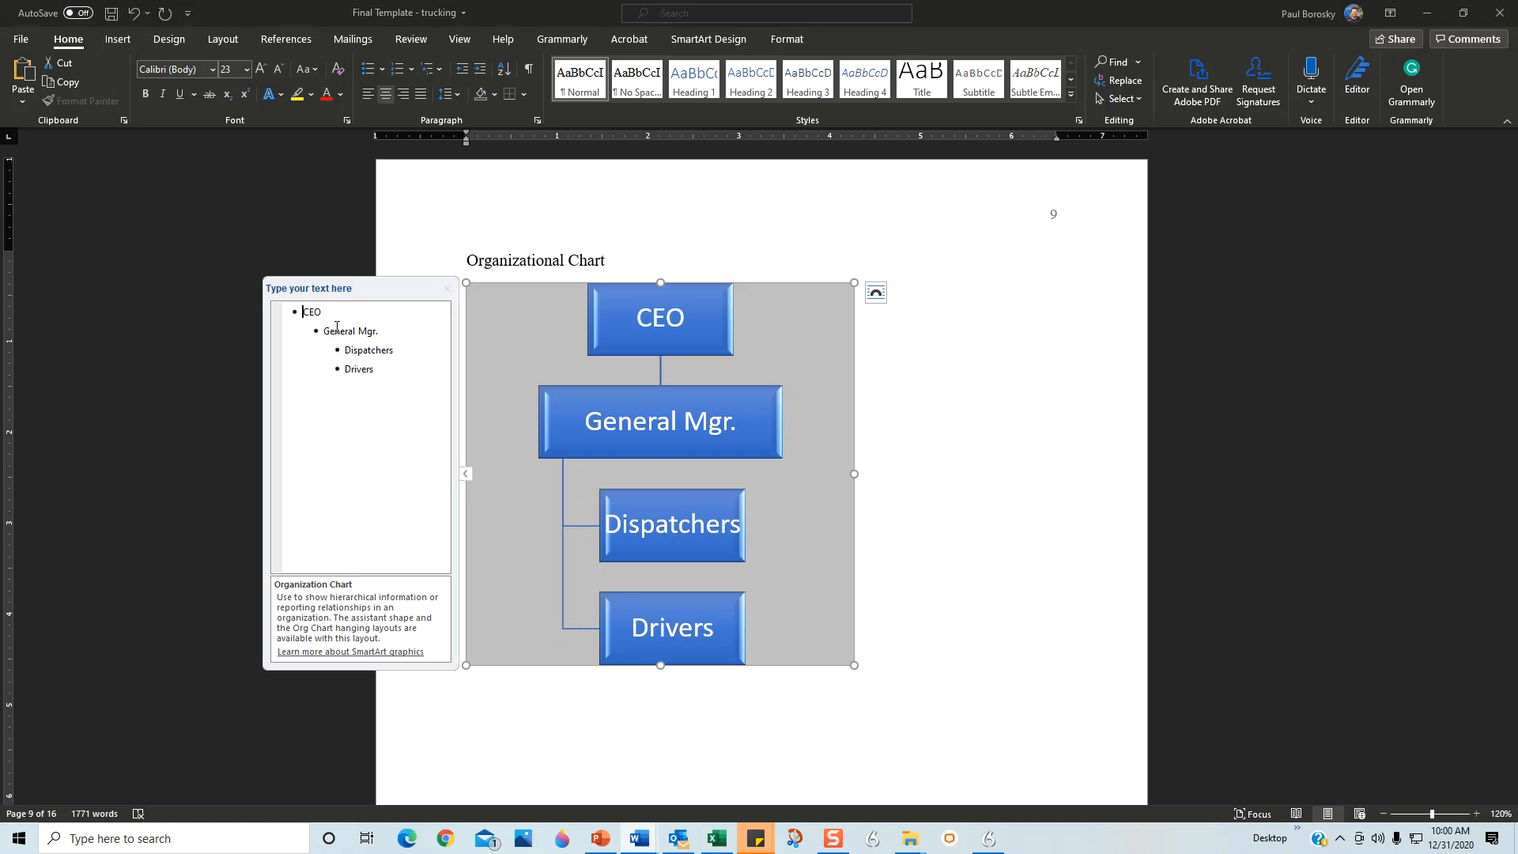
{"action": "left_click_drag", "start_coordinate": [394, 350], "coordinate": [351, 350]}
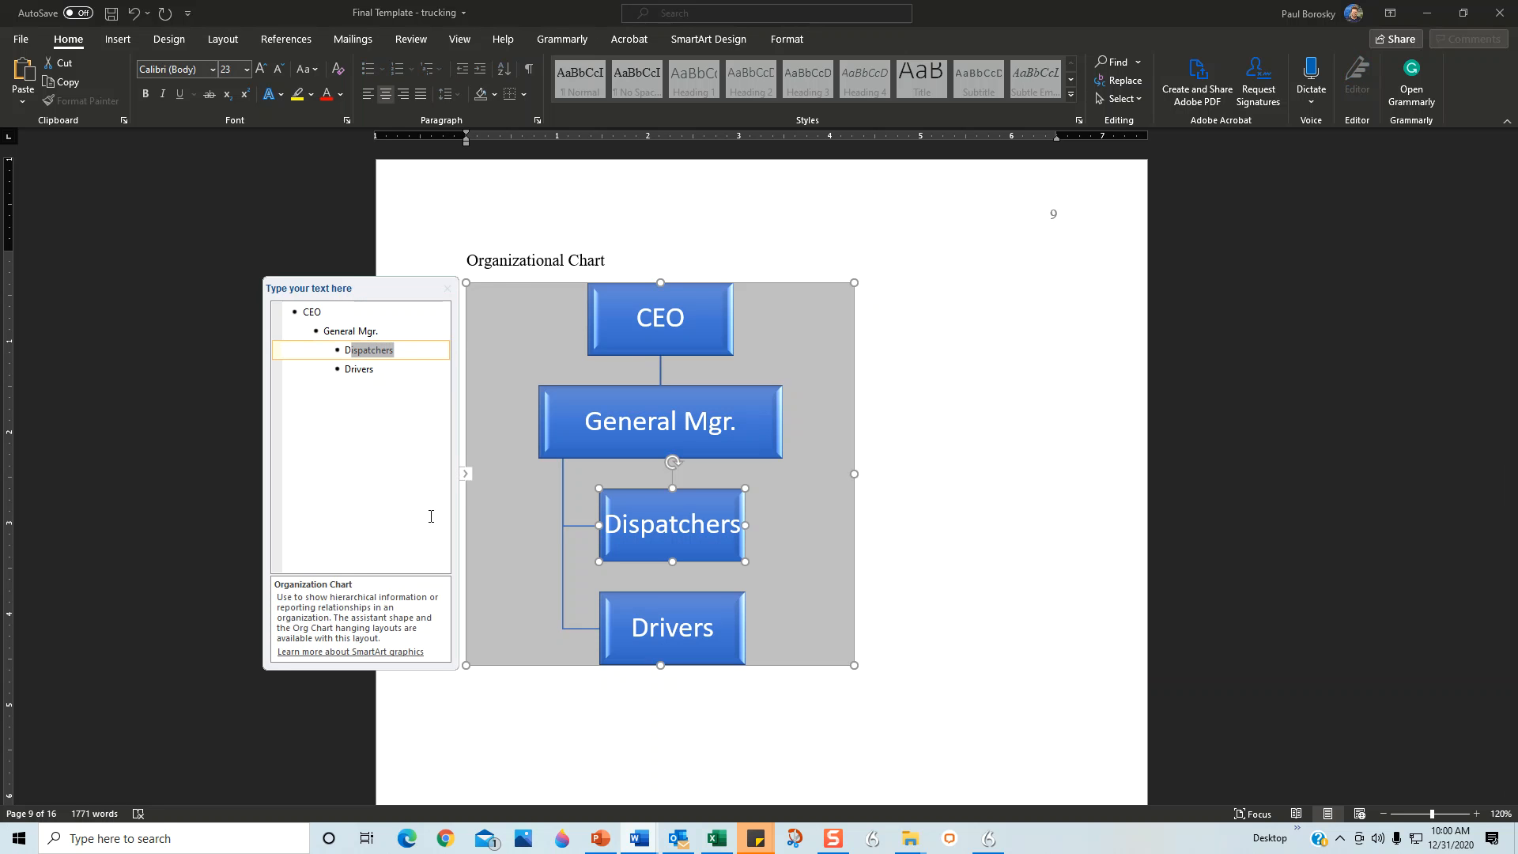
{"action": "left_click", "coordinate": [411, 366]}
{"action": "left_click", "coordinate": [400, 349]}
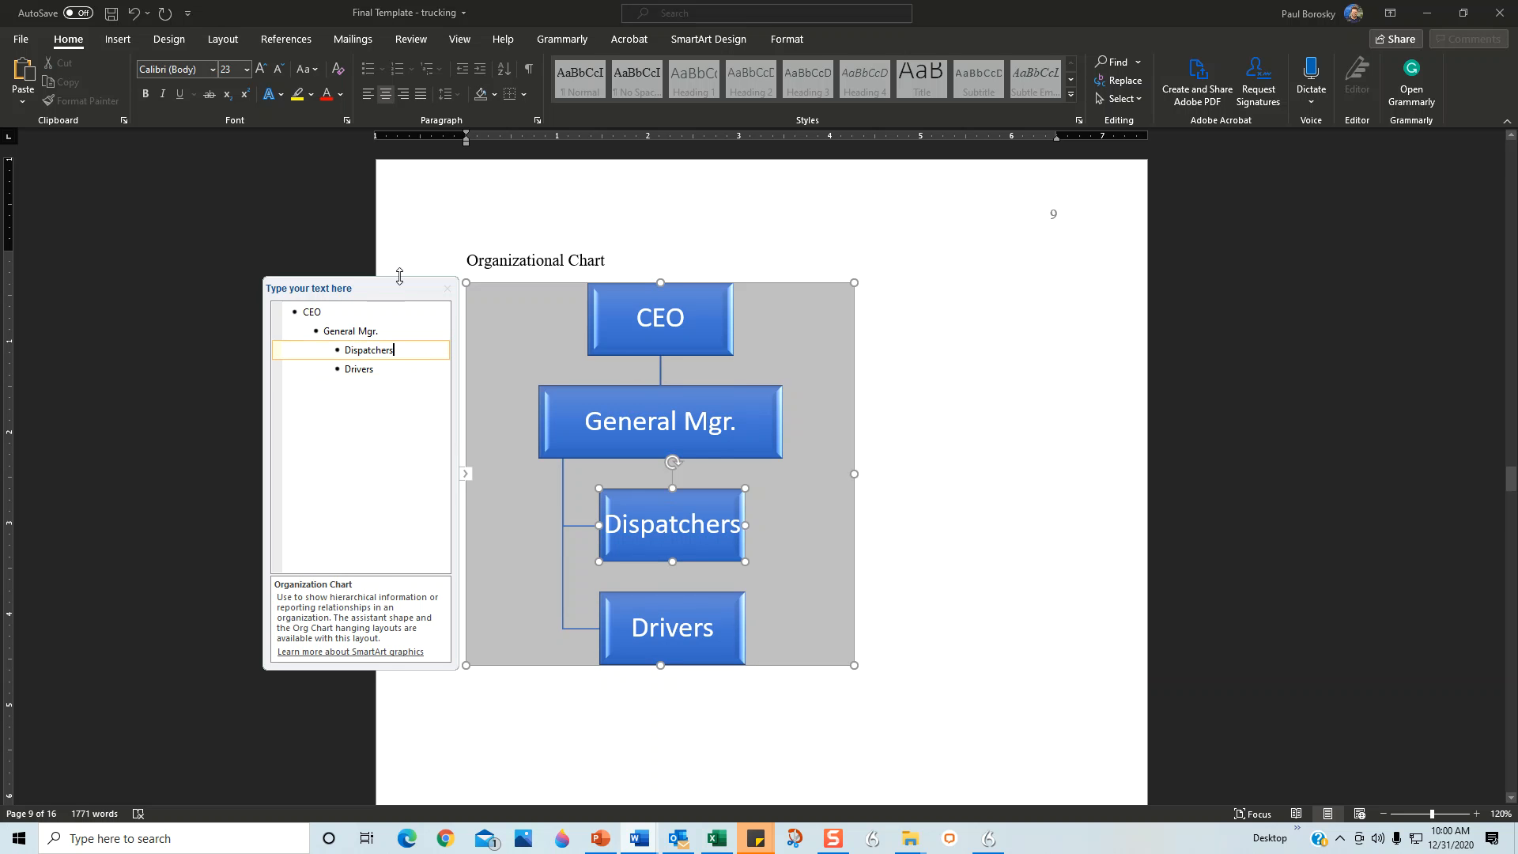
{"action": "left_click", "coordinate": [447, 288]}
Review the Marketing section on page 10 and the highlighted amount, term and interest rate placeholders in the Funding Request
{"action": "scroll", "coordinate": [798, 523], "scroll_direction": "down", "scroll_amount": 3}
{"action": "scroll", "coordinate": [799, 523], "scroll_direction": "down", "scroll_amount": 10}
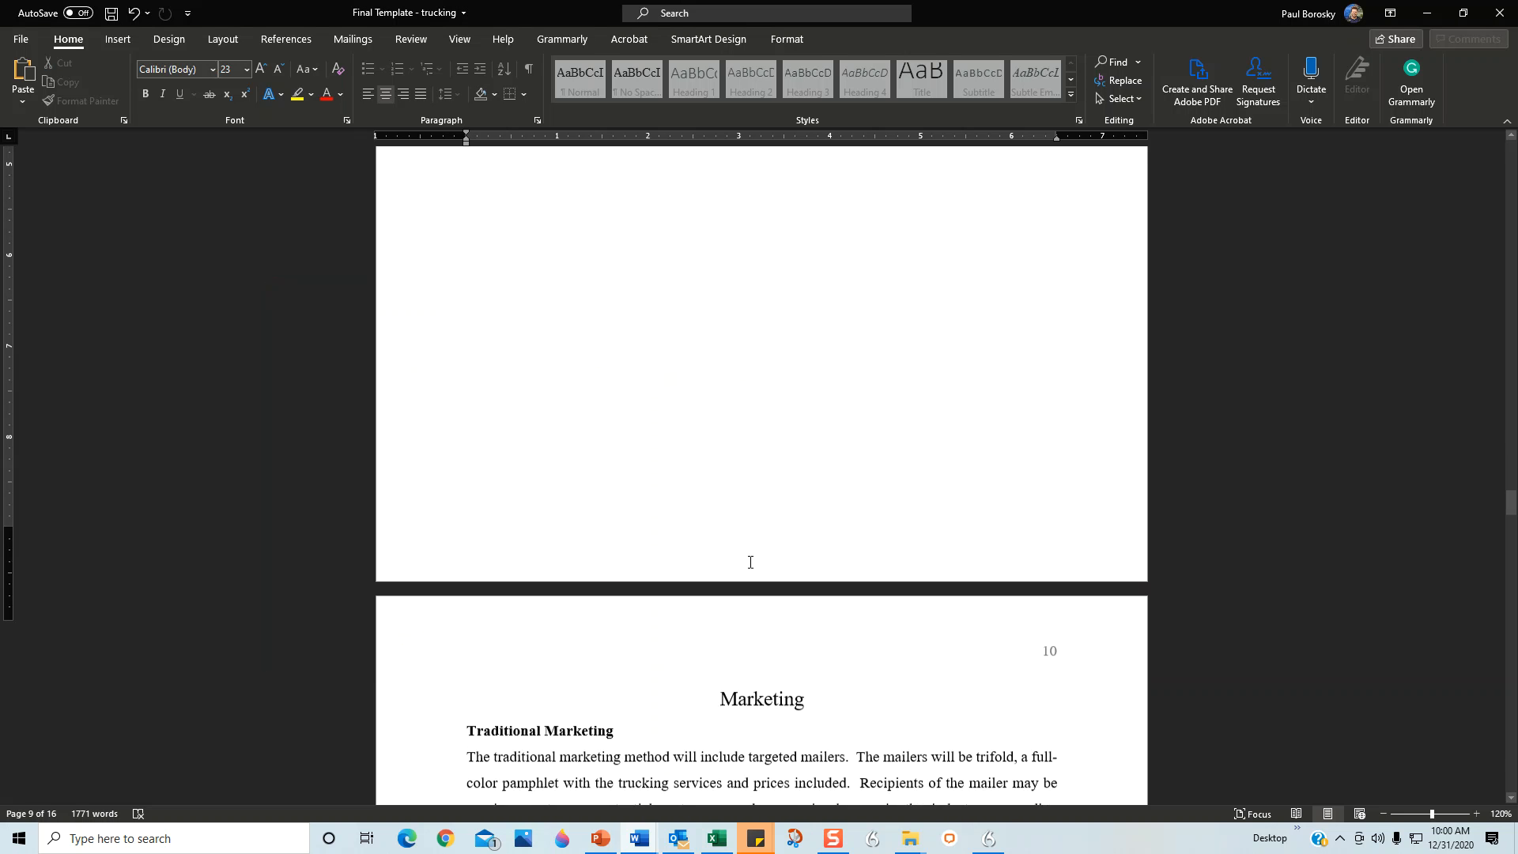
{"action": "scroll", "coordinate": [755, 544], "scroll_direction": "up", "scroll_amount": 1}
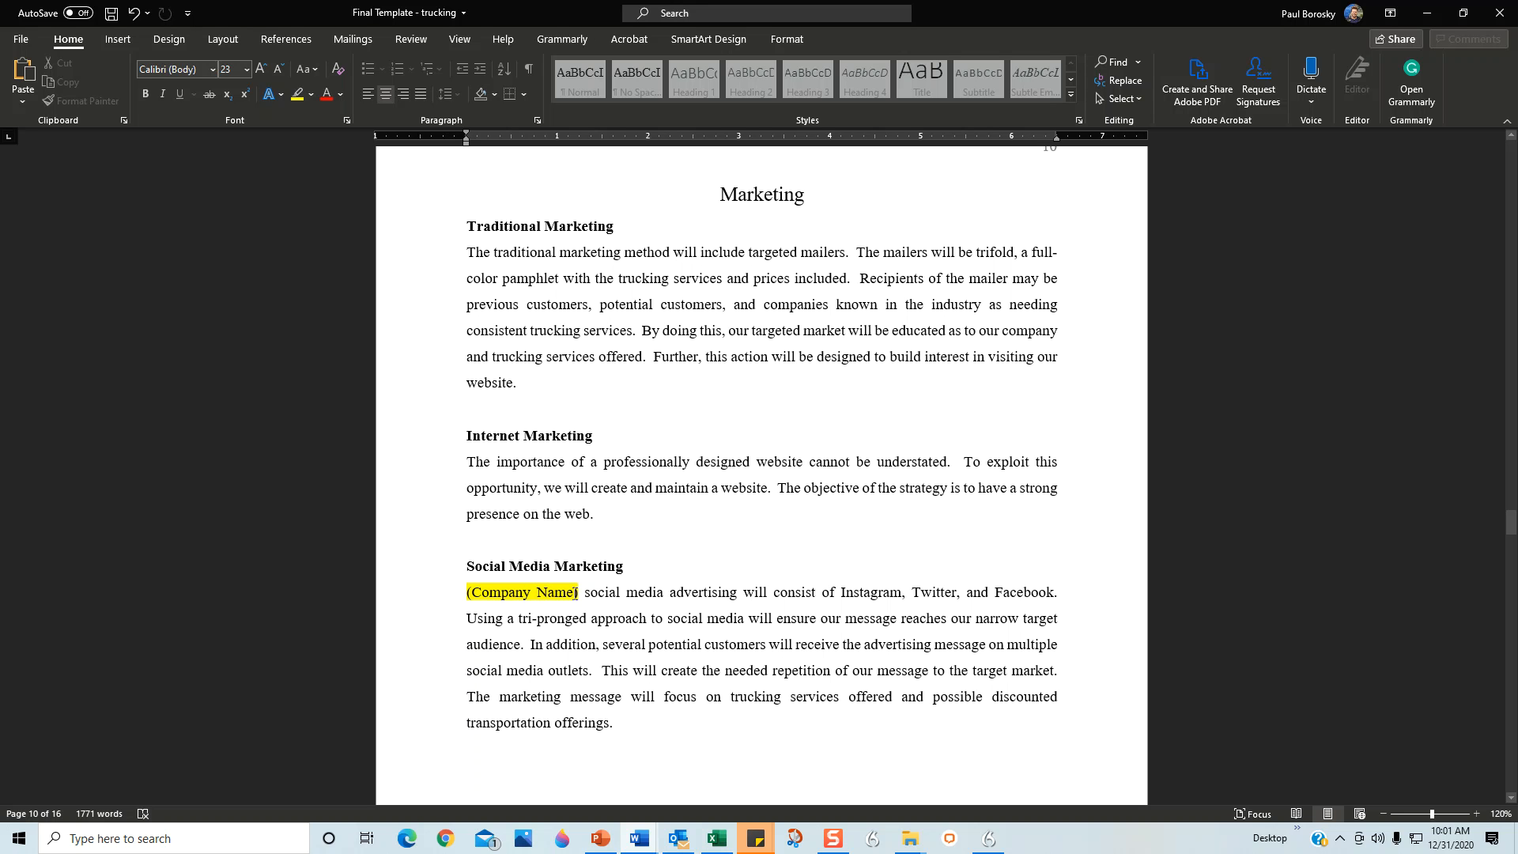
{"action": "scroll", "coordinate": [684, 584], "scroll_direction": "down", "scroll_amount": 8}
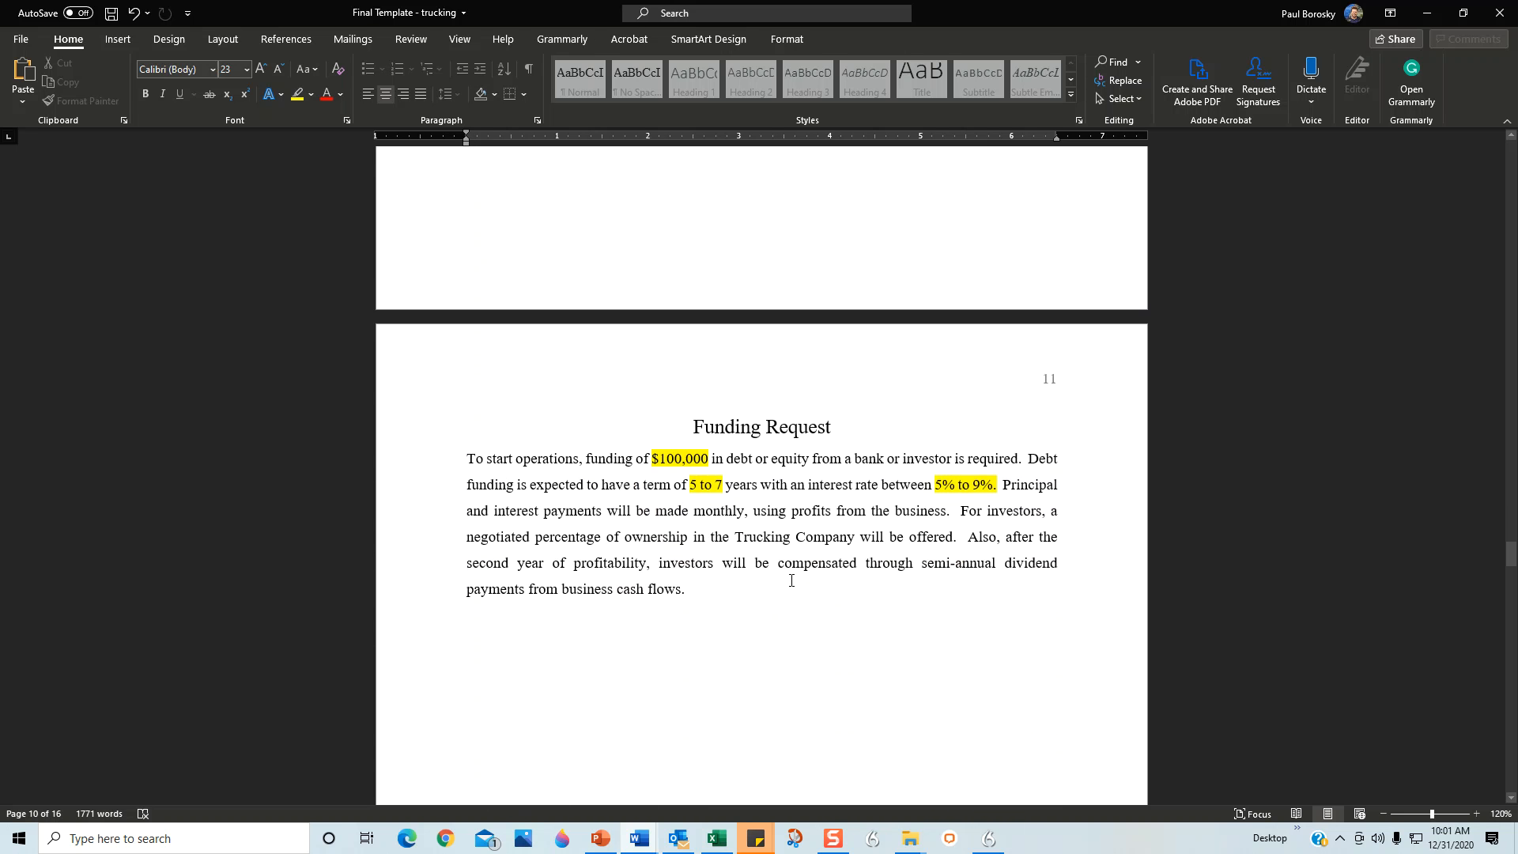
{"action": "scroll", "coordinate": [787, 578], "scroll_direction": "down", "scroll_amount": 1}
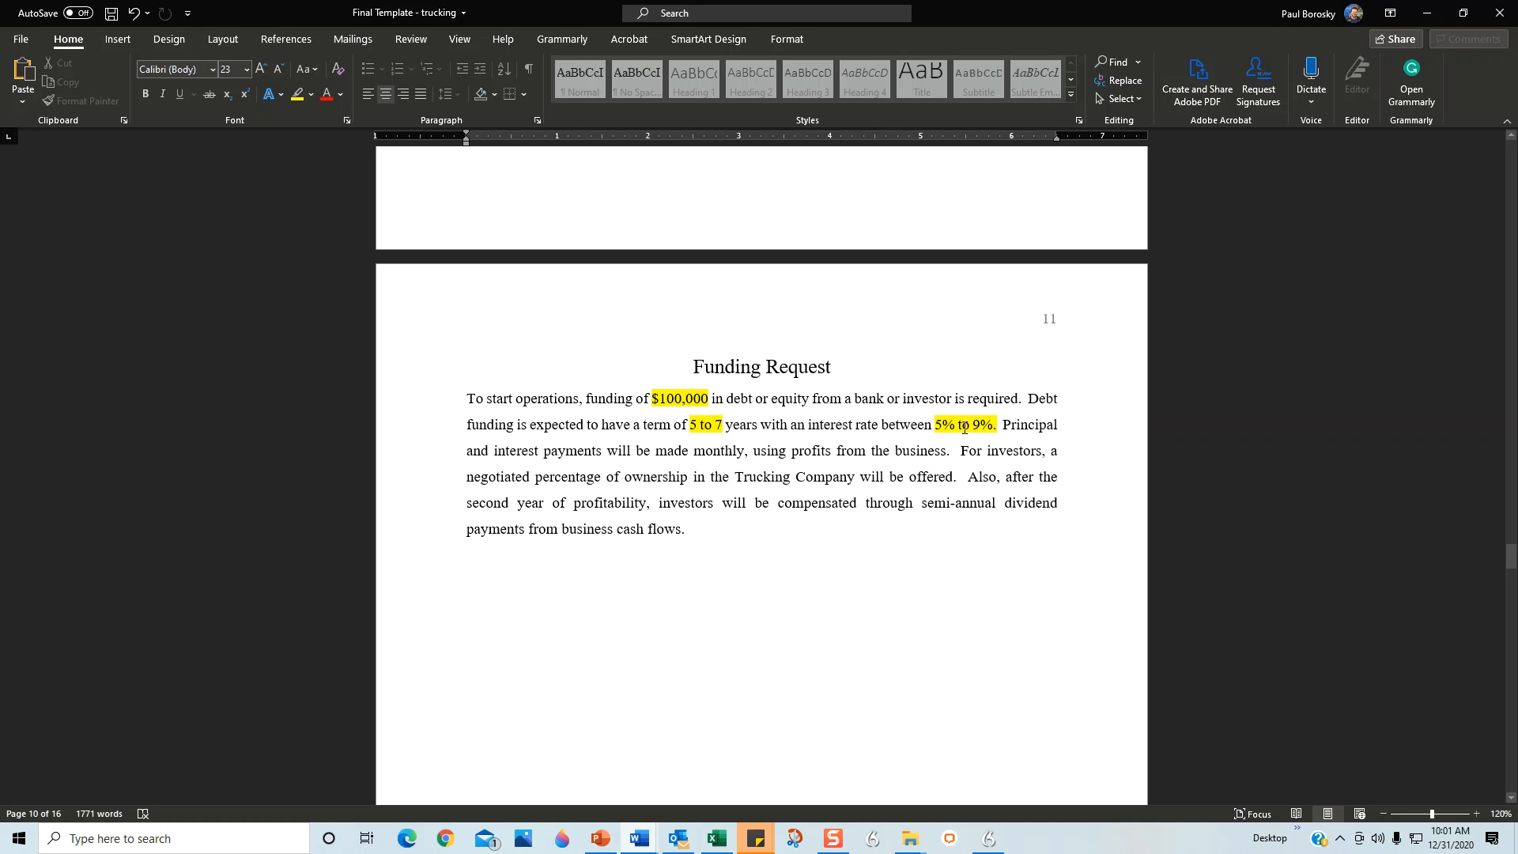
Examine the Year 1 Quarter 1 pro forma income statement in the Financial Projections section, from revenues through net income
{"action": "scroll", "coordinate": [941, 434], "scroll_direction": "down", "scroll_amount": 10}
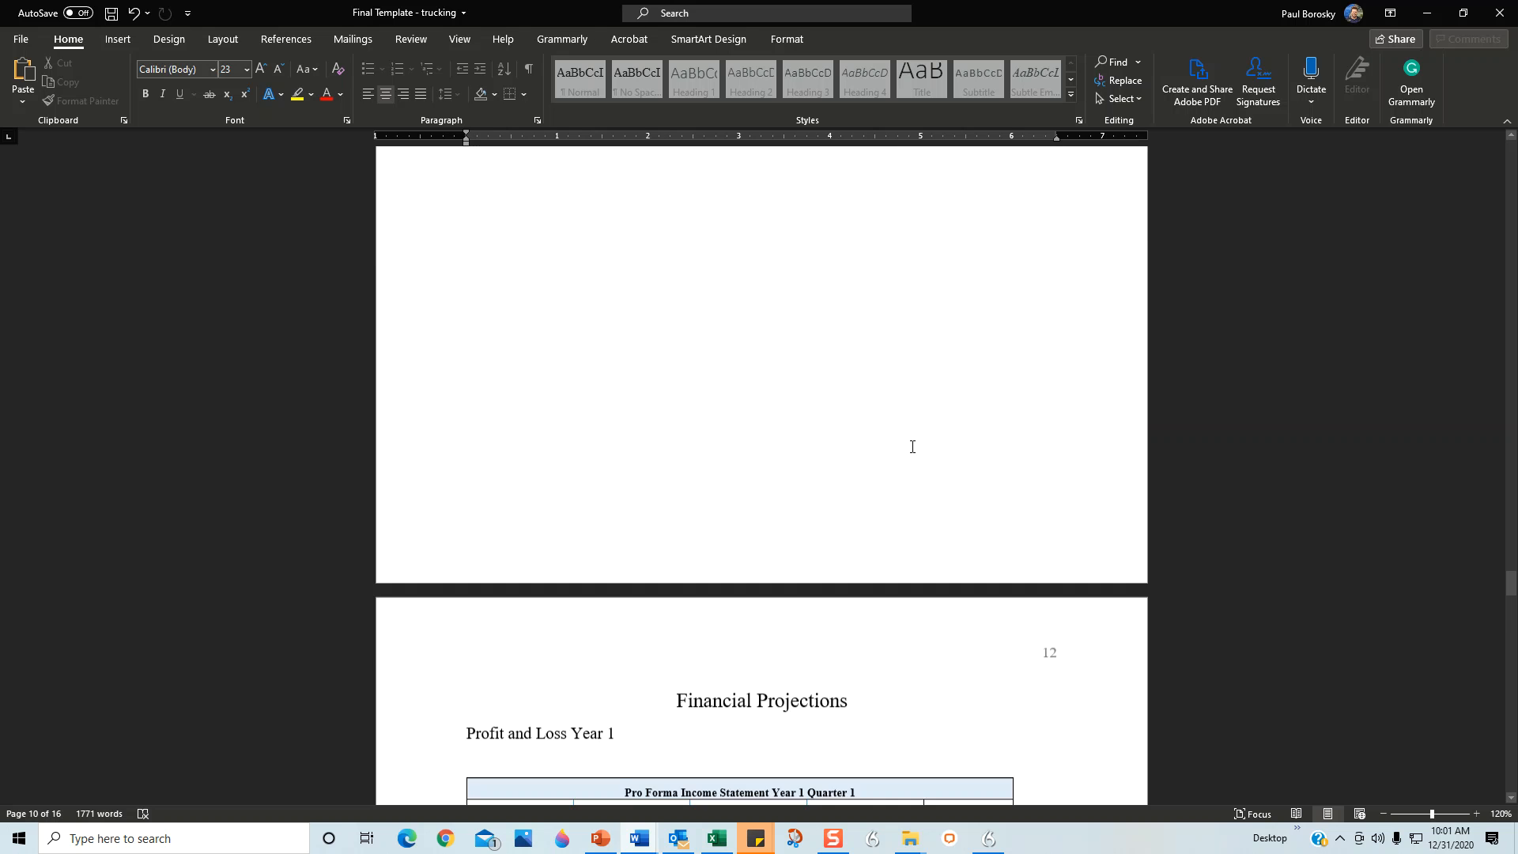
{"action": "scroll", "coordinate": [917, 439], "scroll_direction": "down", "scroll_amount": 3}
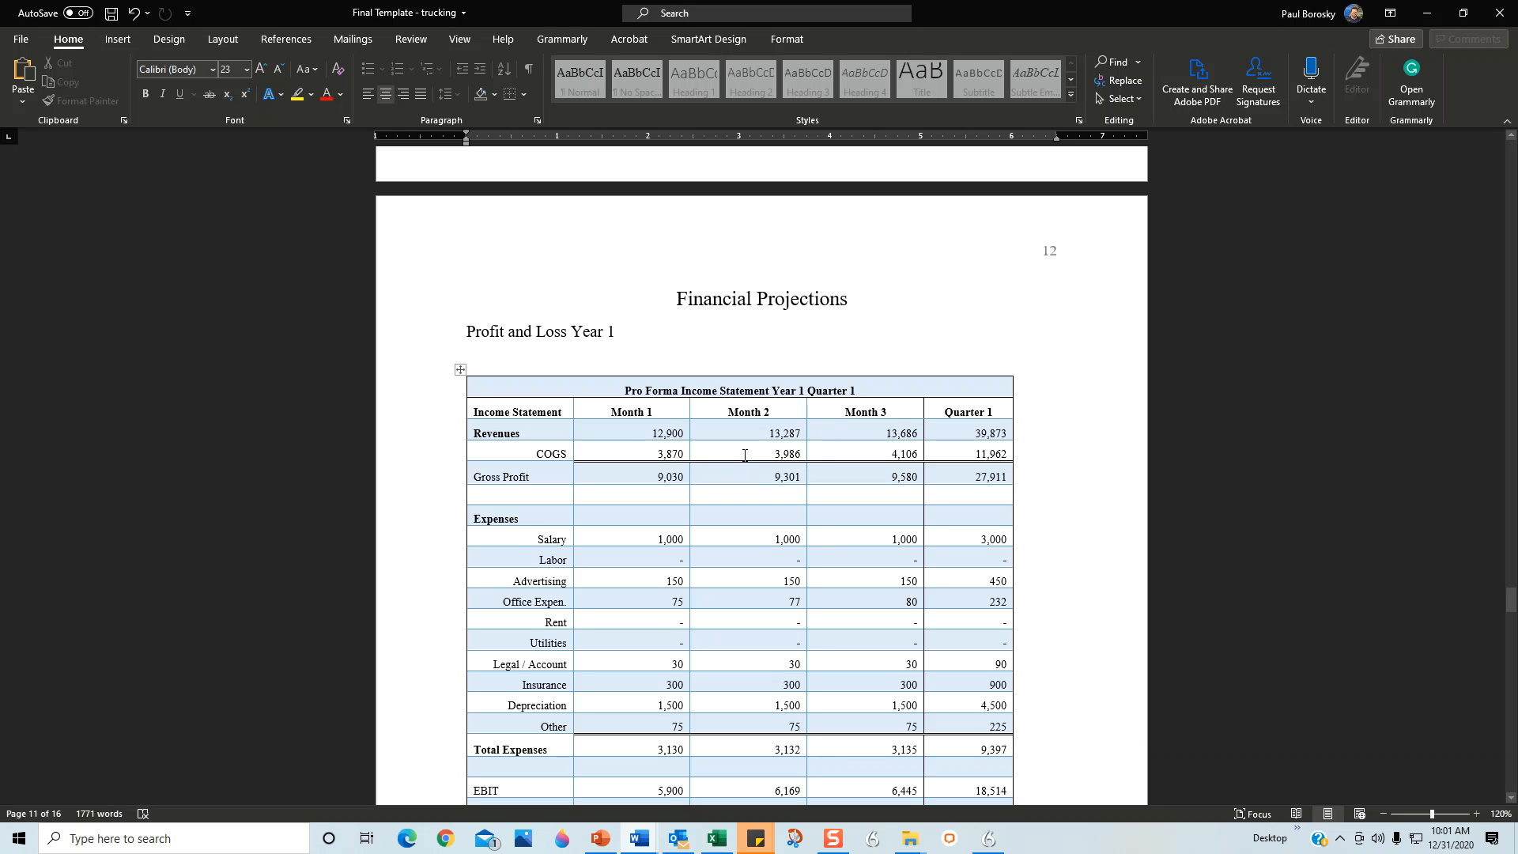
{"action": "scroll", "coordinate": [747, 453], "scroll_direction": "down", "scroll_amount": 2}
{"action": "scroll", "coordinate": [734, 446], "scroll_direction": "down", "scroll_amount": 3}
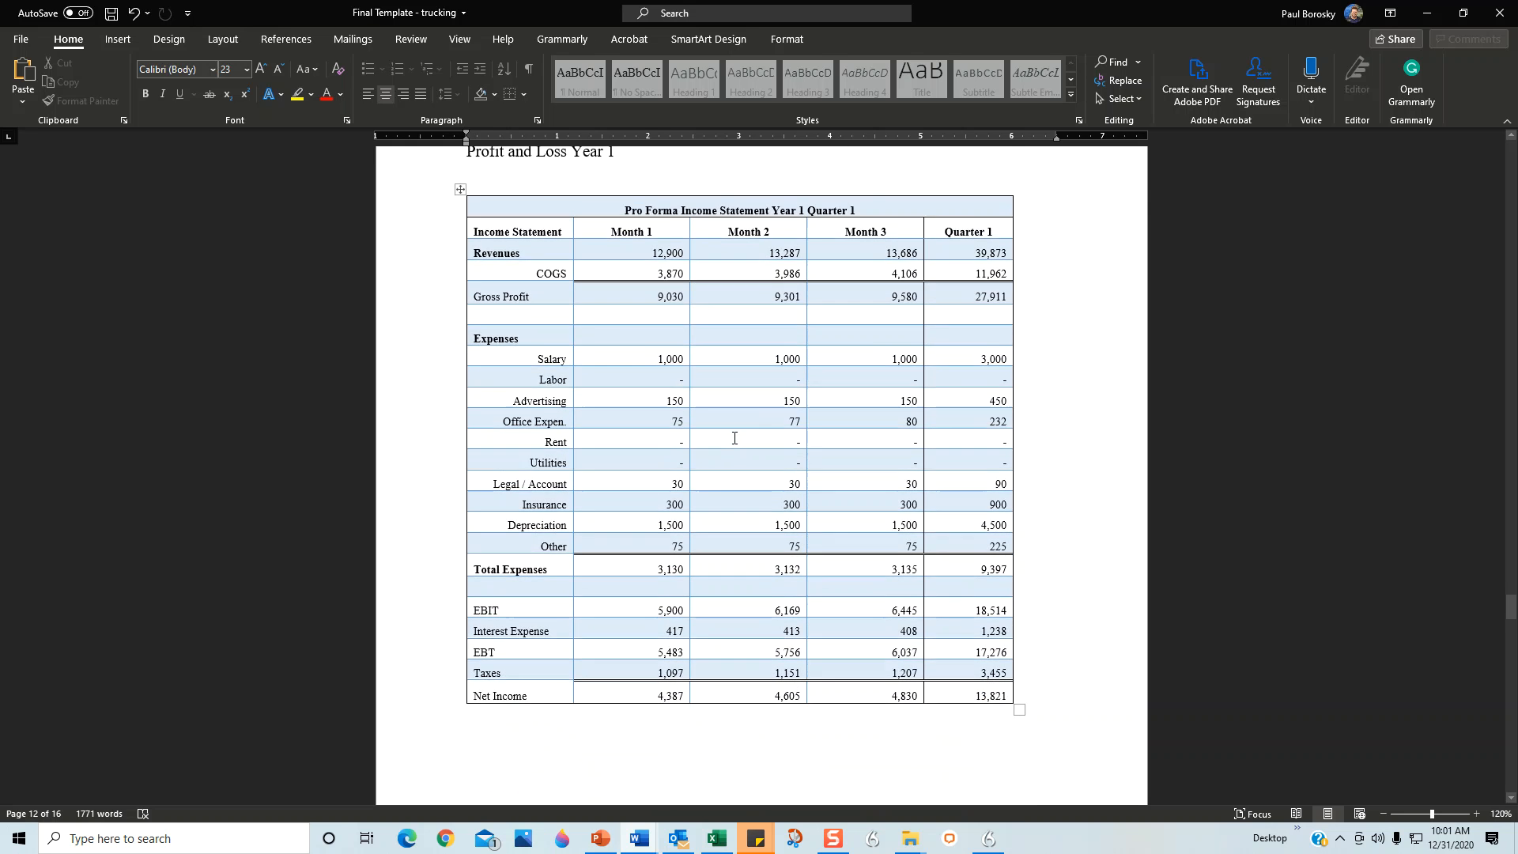
{"action": "scroll", "coordinate": [732, 444], "scroll_direction": "up", "scroll_amount": 5}
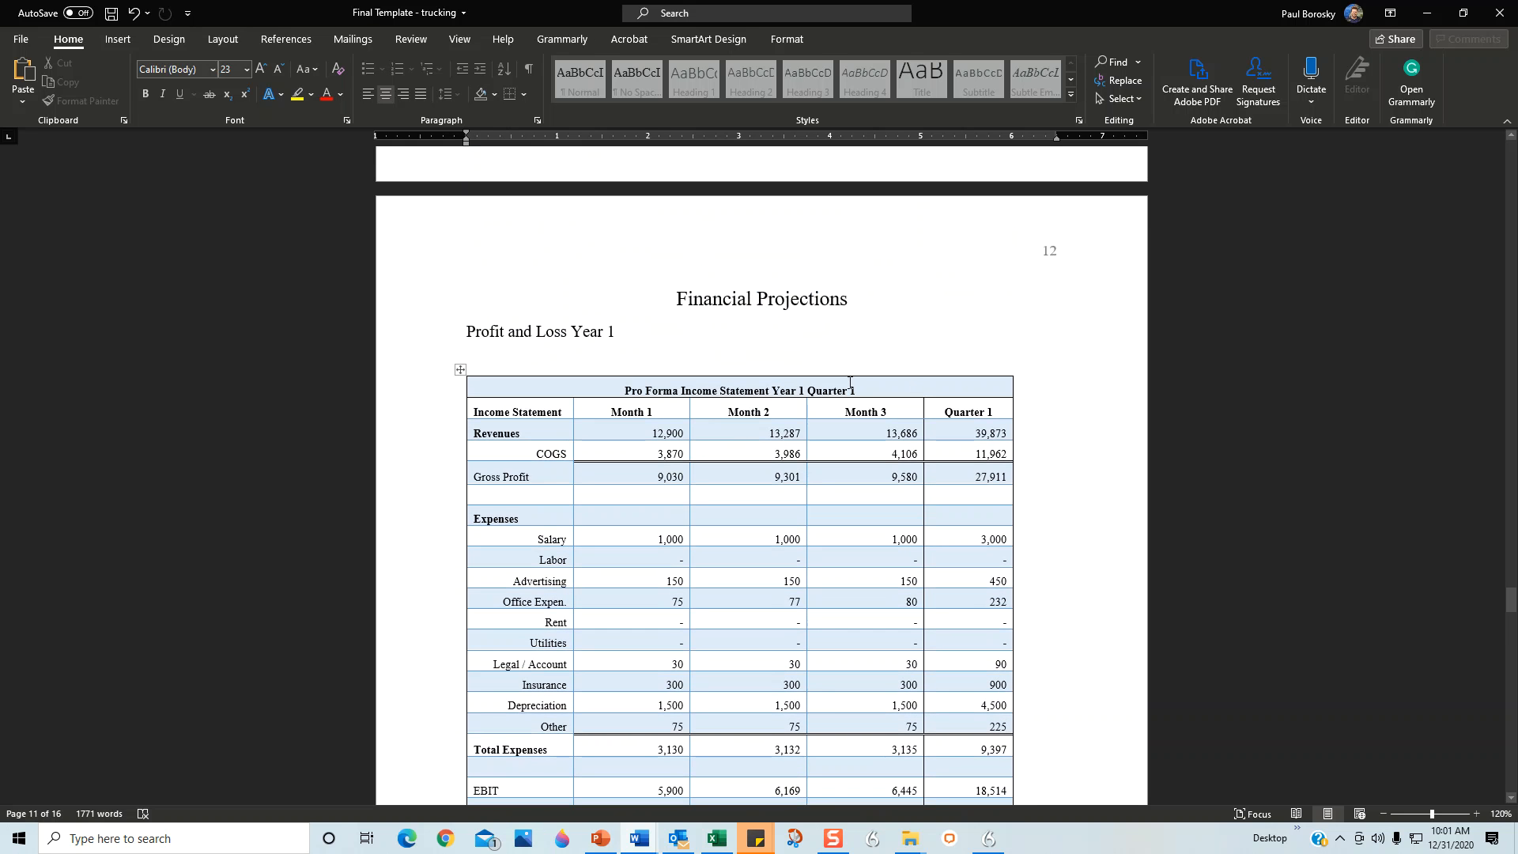
{"action": "scroll", "coordinate": [788, 403], "scroll_direction": "down", "scroll_amount": 1}
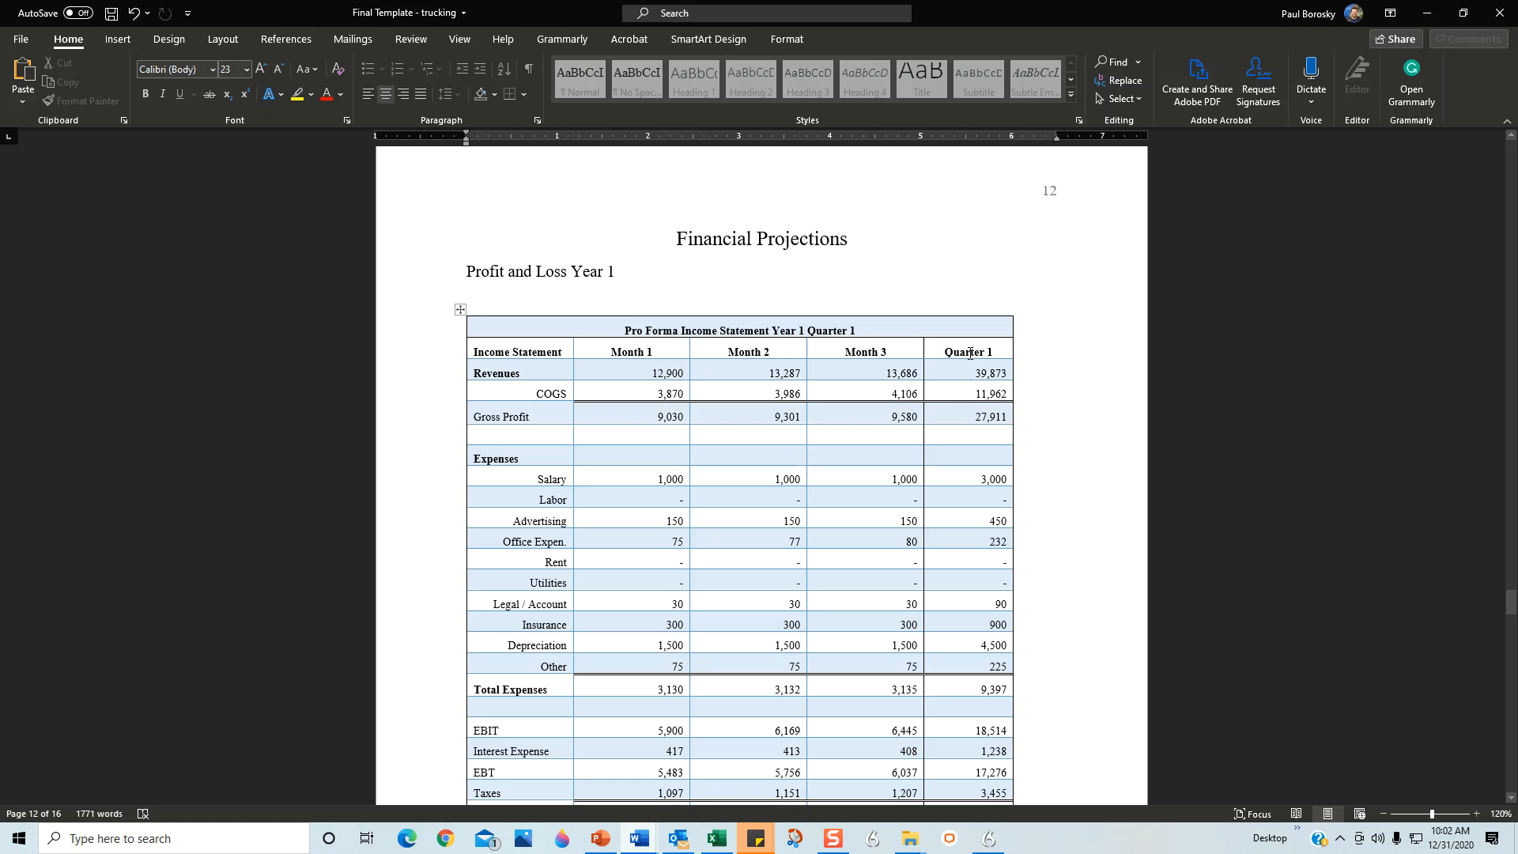
Review the profit and loss tables for Quarters 2 to 4 and the five-year Pro Forma Income Statement on page 16
{"action": "scroll", "coordinate": [949, 377], "scroll_direction": "down", "scroll_amount": 12}
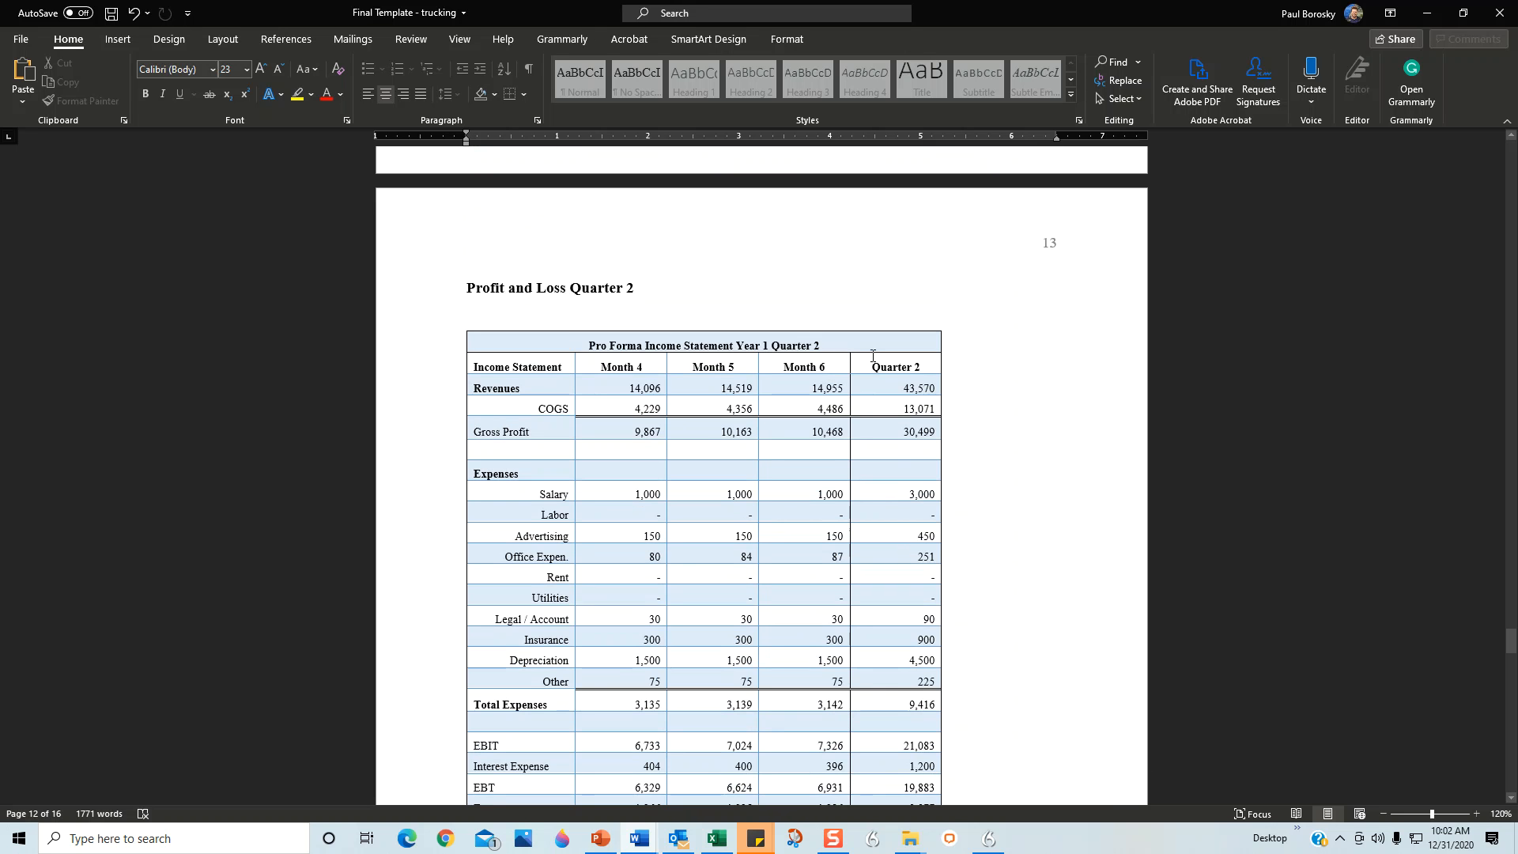
{"action": "scroll", "coordinate": [906, 383], "scroll_direction": "down", "scroll_amount": 12}
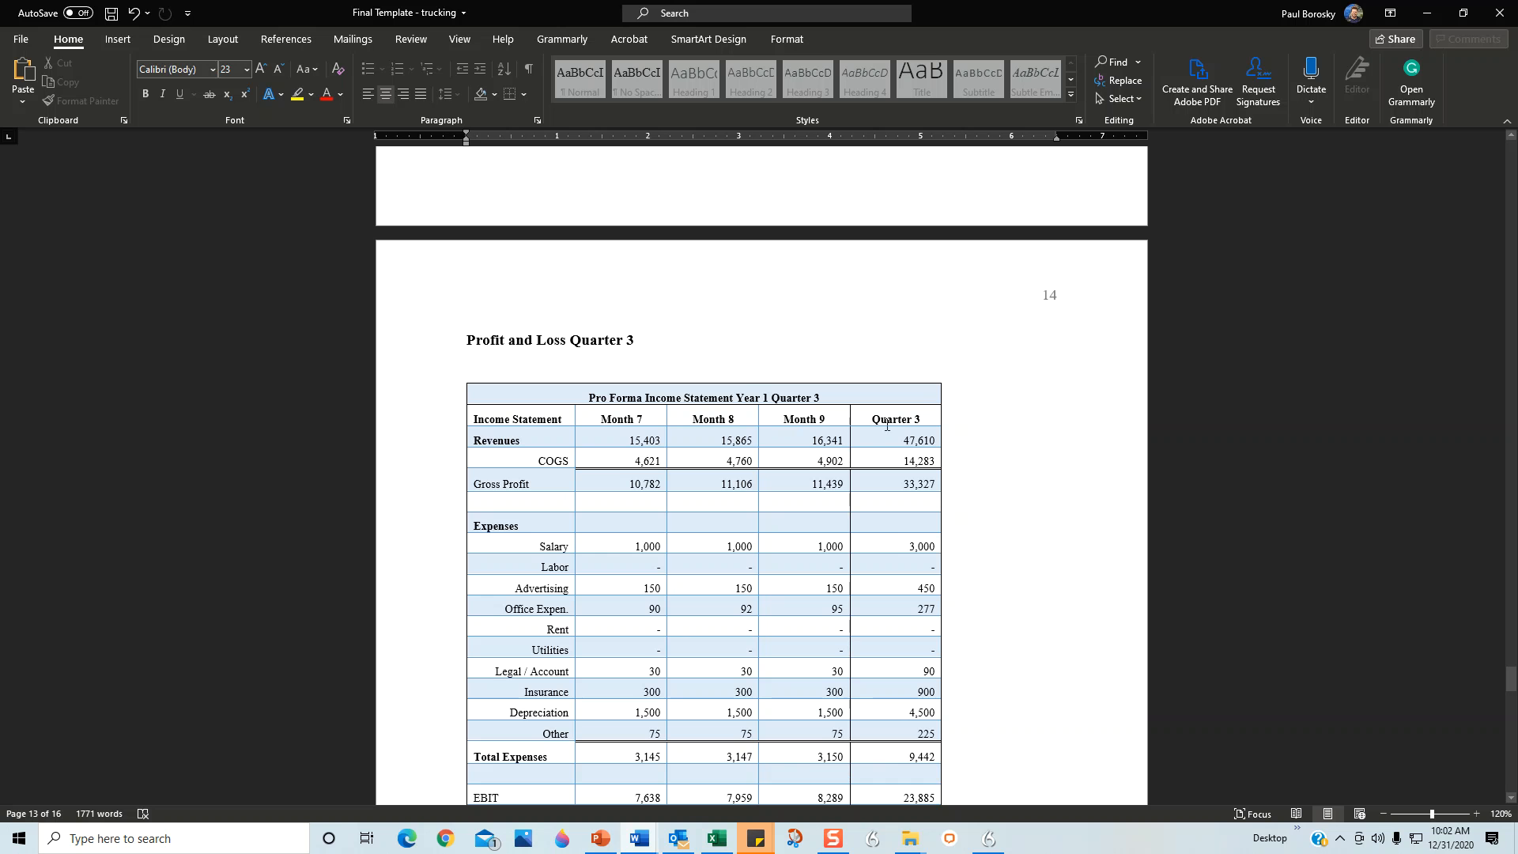
{"action": "scroll", "coordinate": [833, 444], "scroll_direction": "down", "scroll_amount": 12}
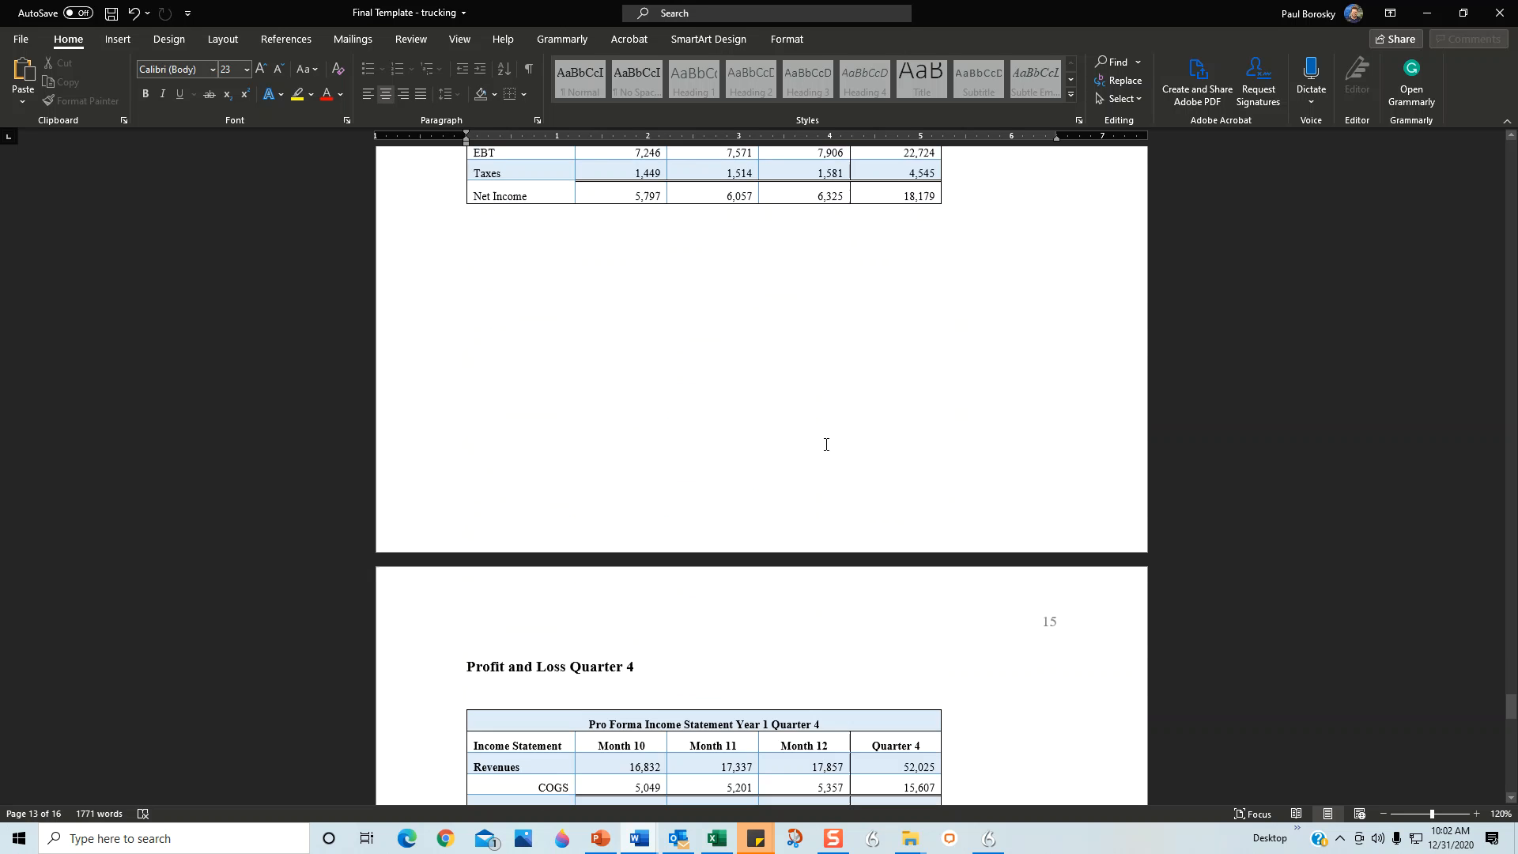
{"action": "scroll", "coordinate": [1048, 346], "scroll_direction": "up", "scroll_amount": 1}
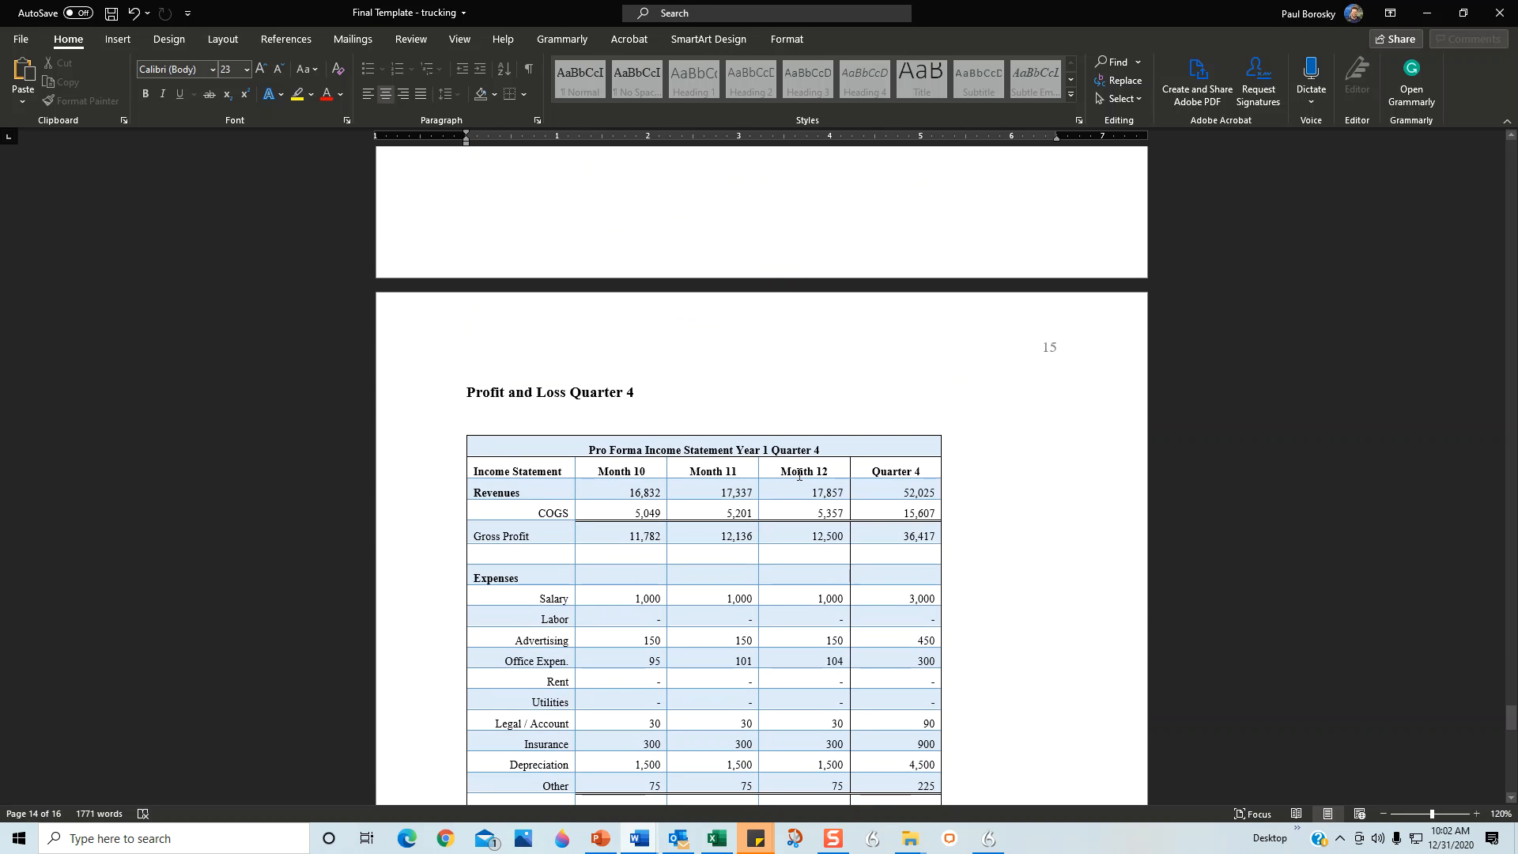
{"action": "scroll", "coordinate": [863, 478], "scroll_direction": "down", "scroll_amount": 10}
{"action": "scroll", "coordinate": [842, 474], "scroll_direction": "down", "scroll_amount": 3}
{"action": "scroll", "coordinate": [837, 455], "scroll_direction": "up", "scroll_amount": 1}
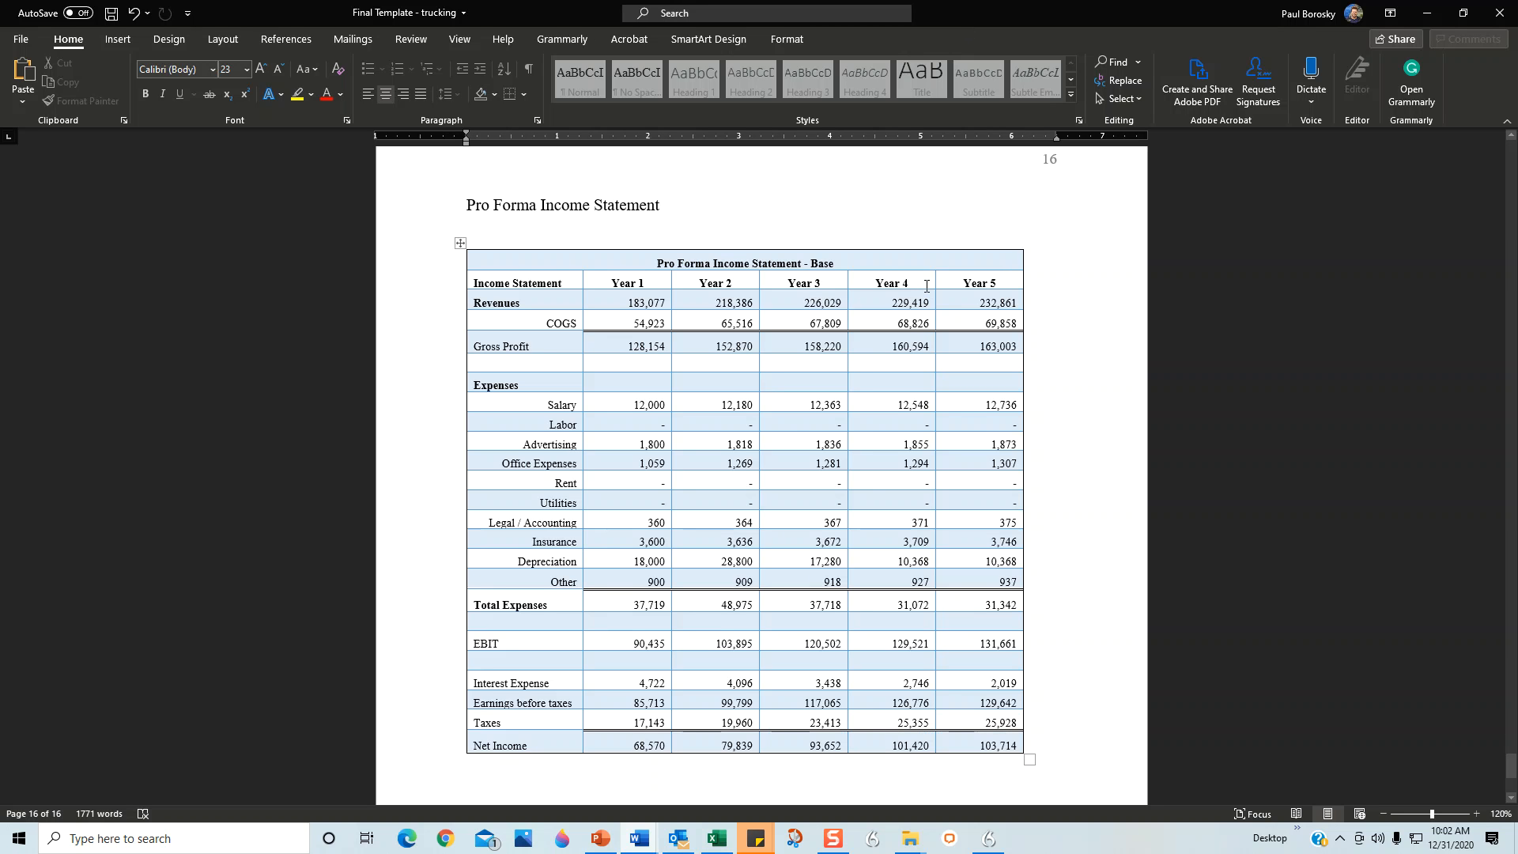
Switch to the Trucking Financials workbook in Excel and view the Information Page from its daily sales table down
{"action": "left_click_drag", "start_coordinate": [988, 8], "coordinate": [1517, 19]}
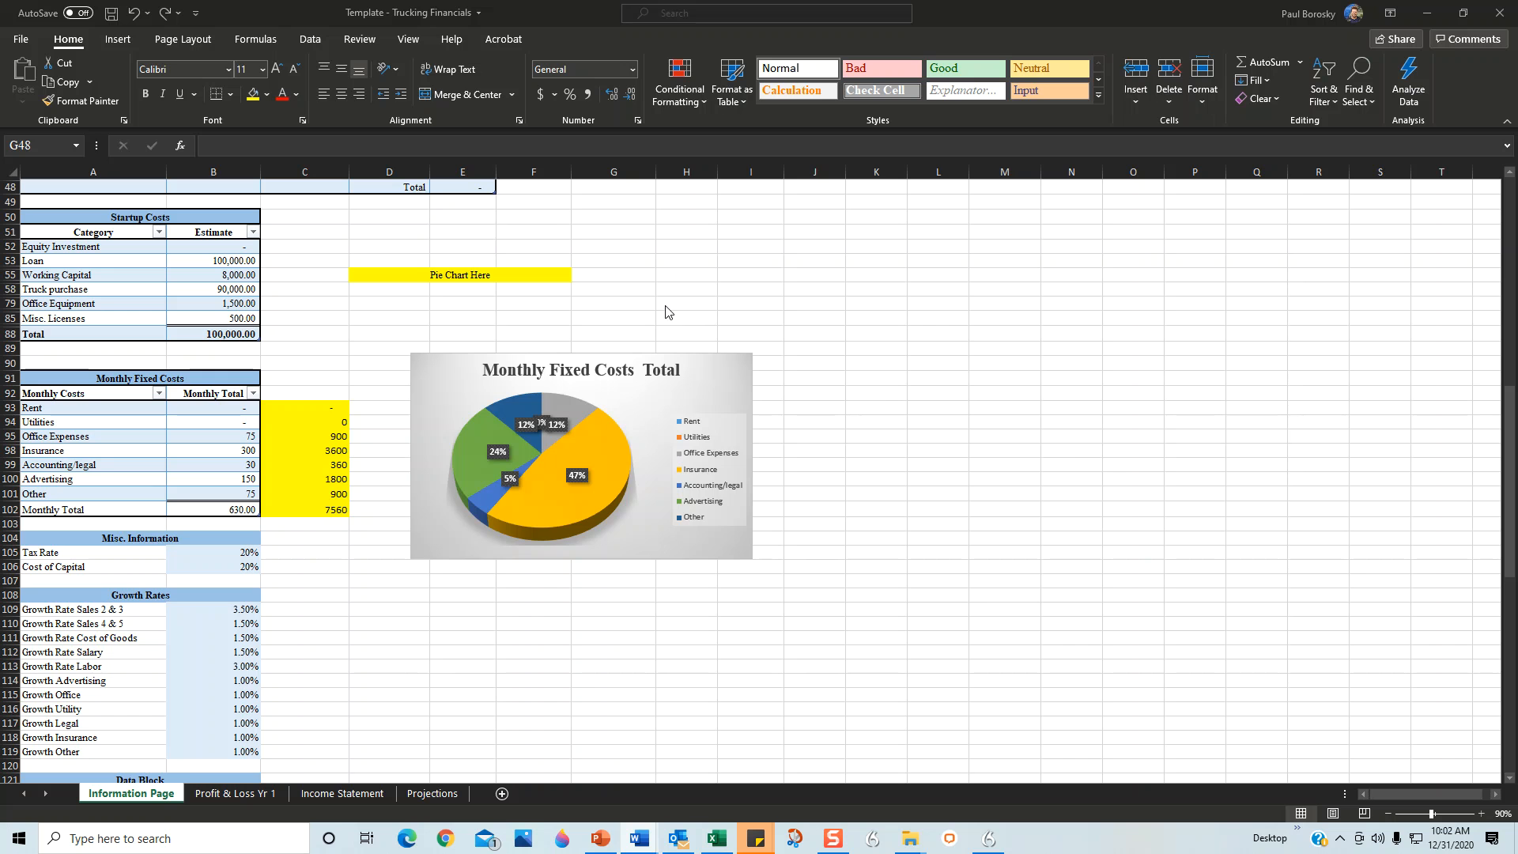
{"action": "scroll", "coordinate": [366, 488], "scroll_direction": "up", "scroll_amount": 7}
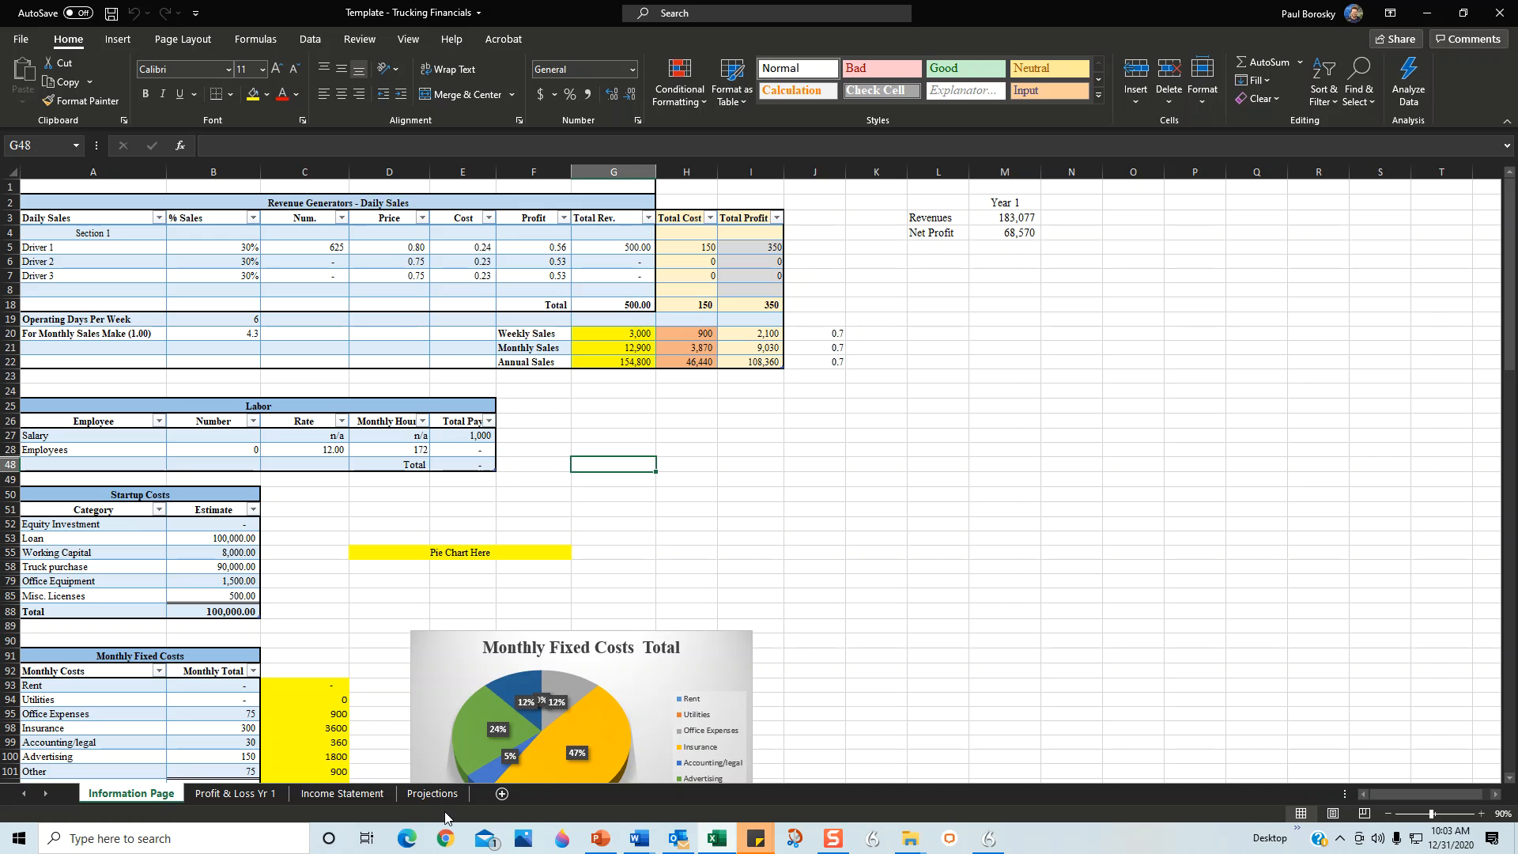
Try a Num. value of 500 for Driver 1 in the Daily Sales table and set it back to 625
{"action": "left_click", "coordinate": [213, 305]}
{"action": "left_click", "coordinate": [193, 288]}
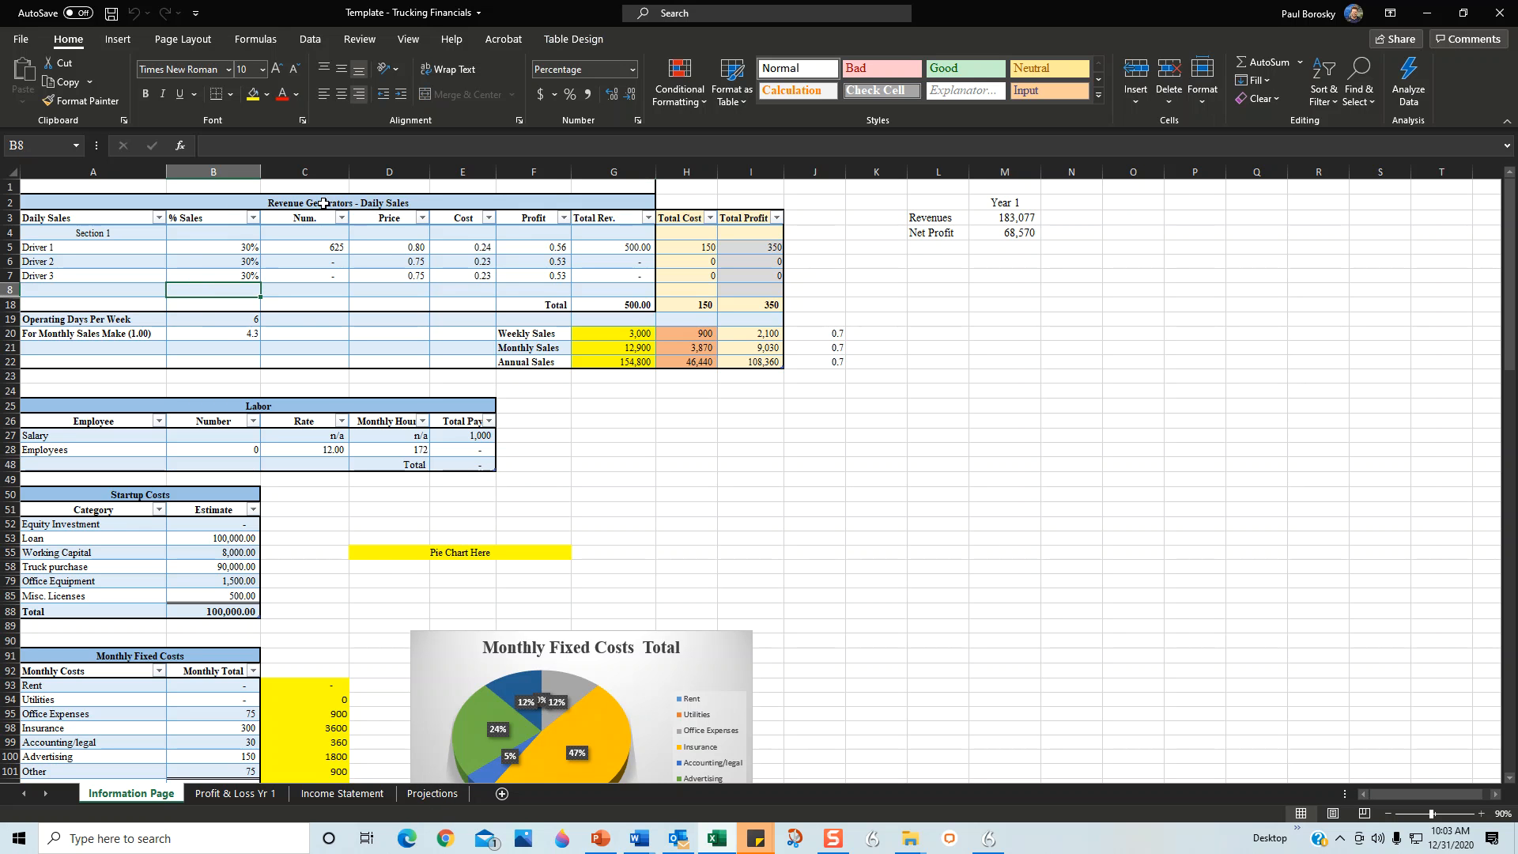
{"action": "left_click", "coordinate": [110, 249]}
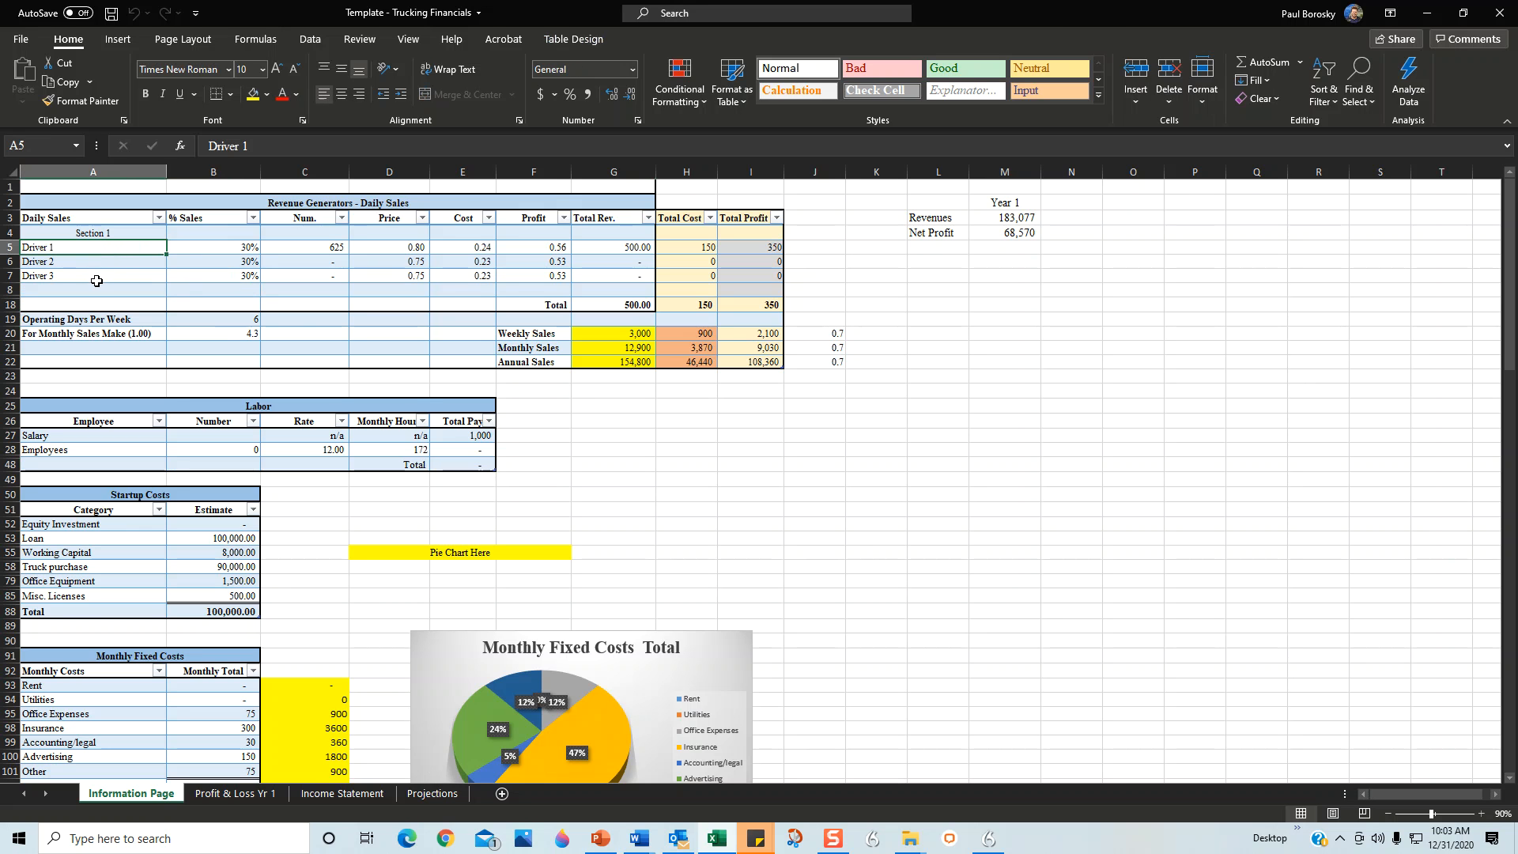
{"action": "left_click", "coordinate": [326, 248]}
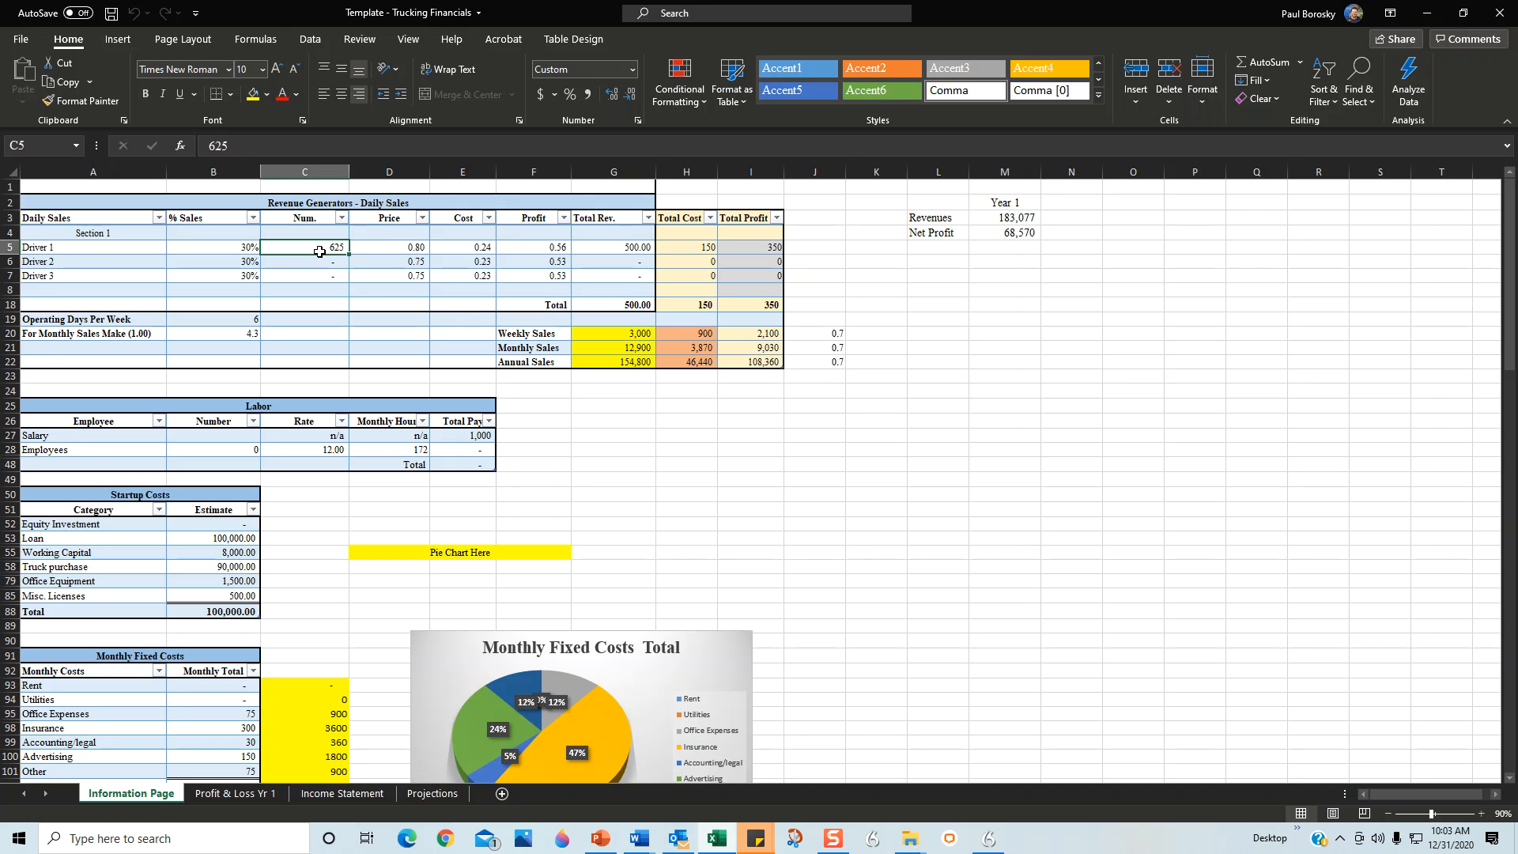
{"action": "type", "text": "500"}
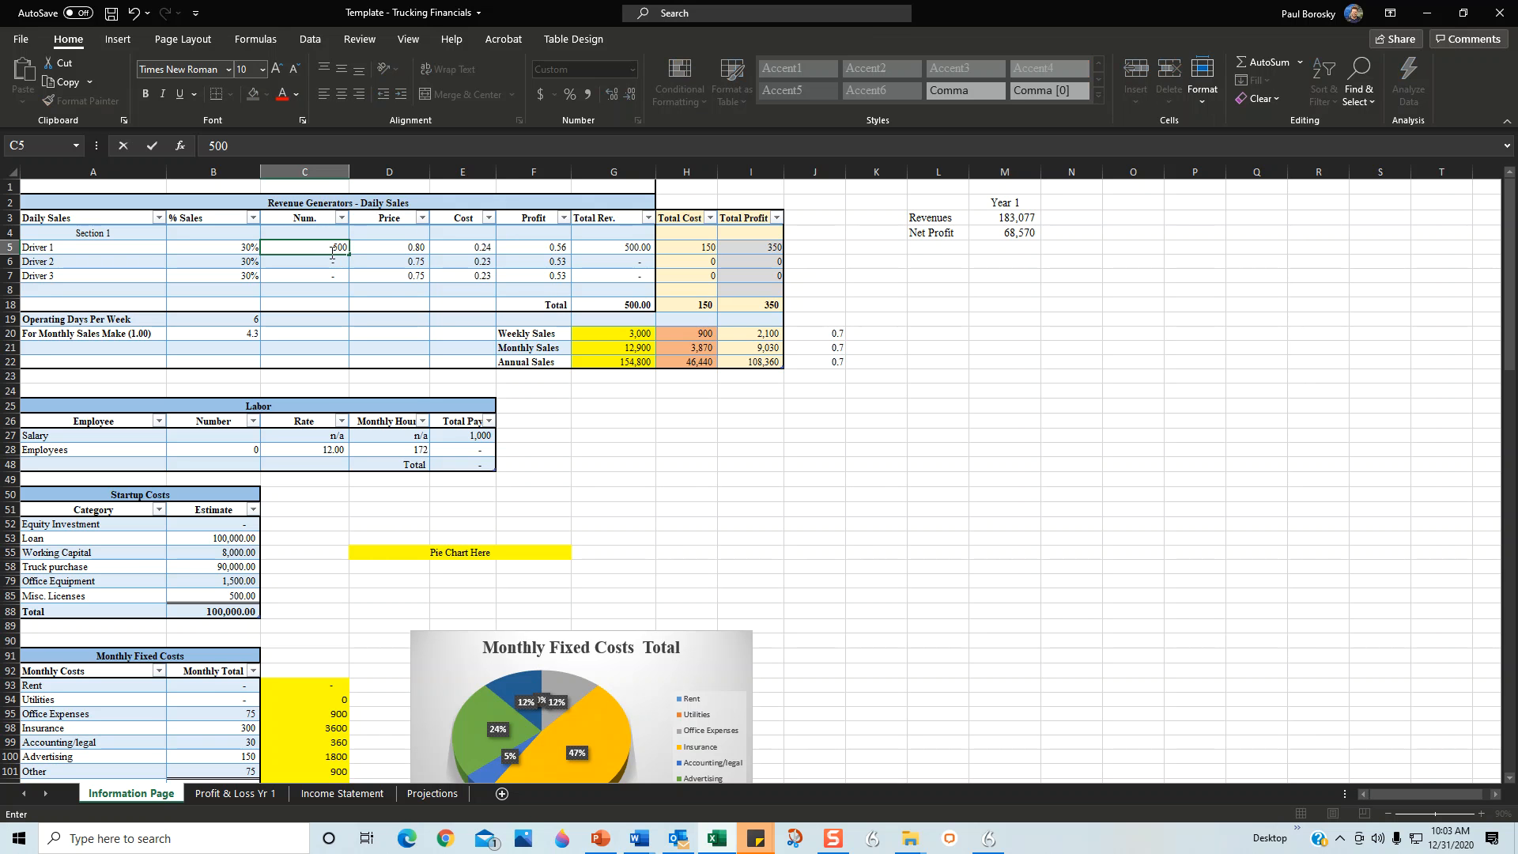
{"action": "key", "text": "Return"}
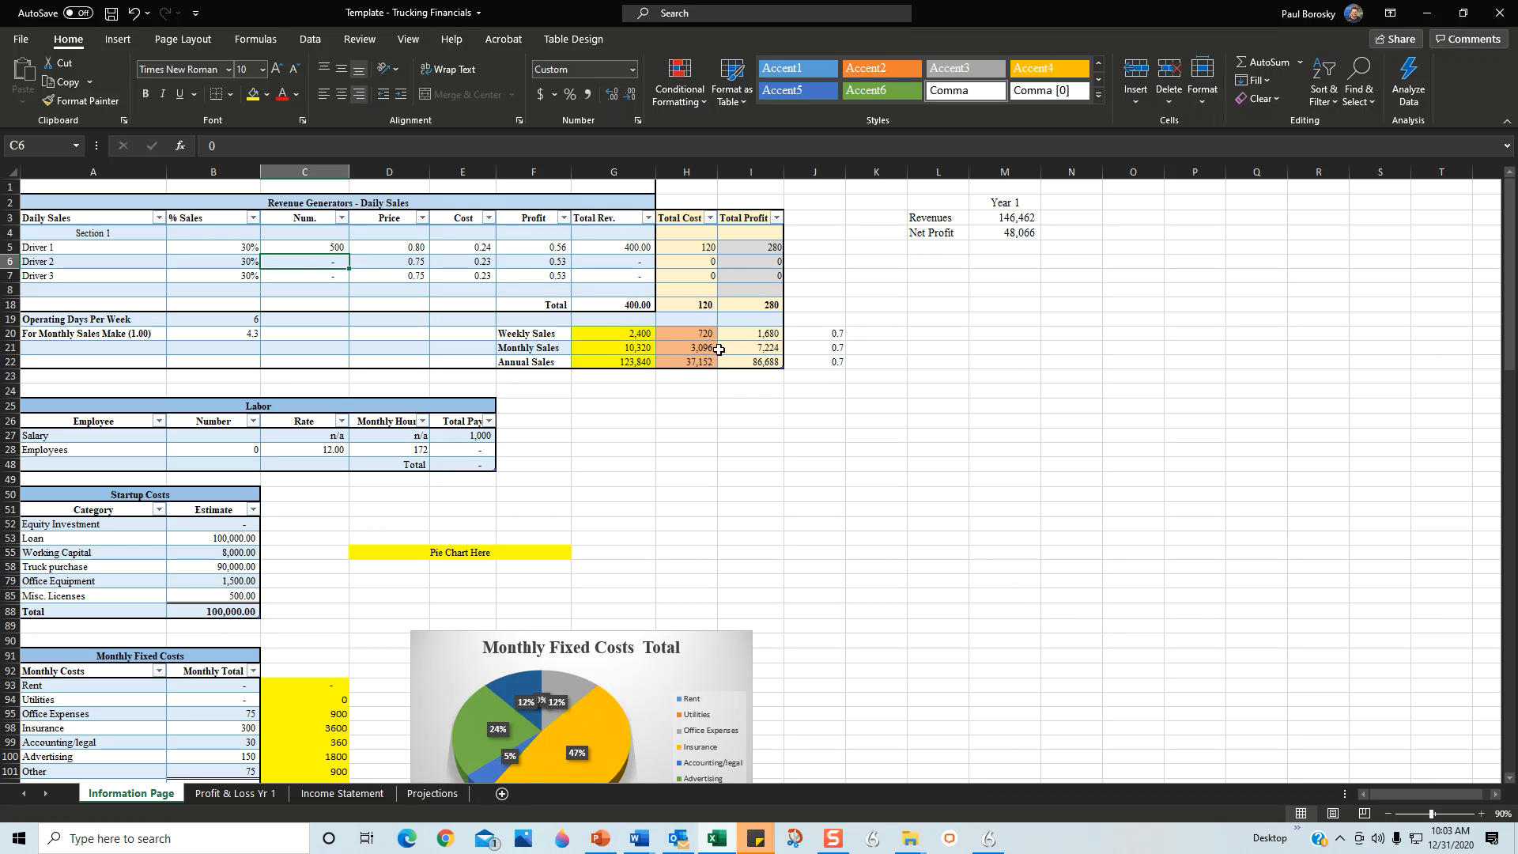
{"action": "left_click", "coordinate": [333, 244]}
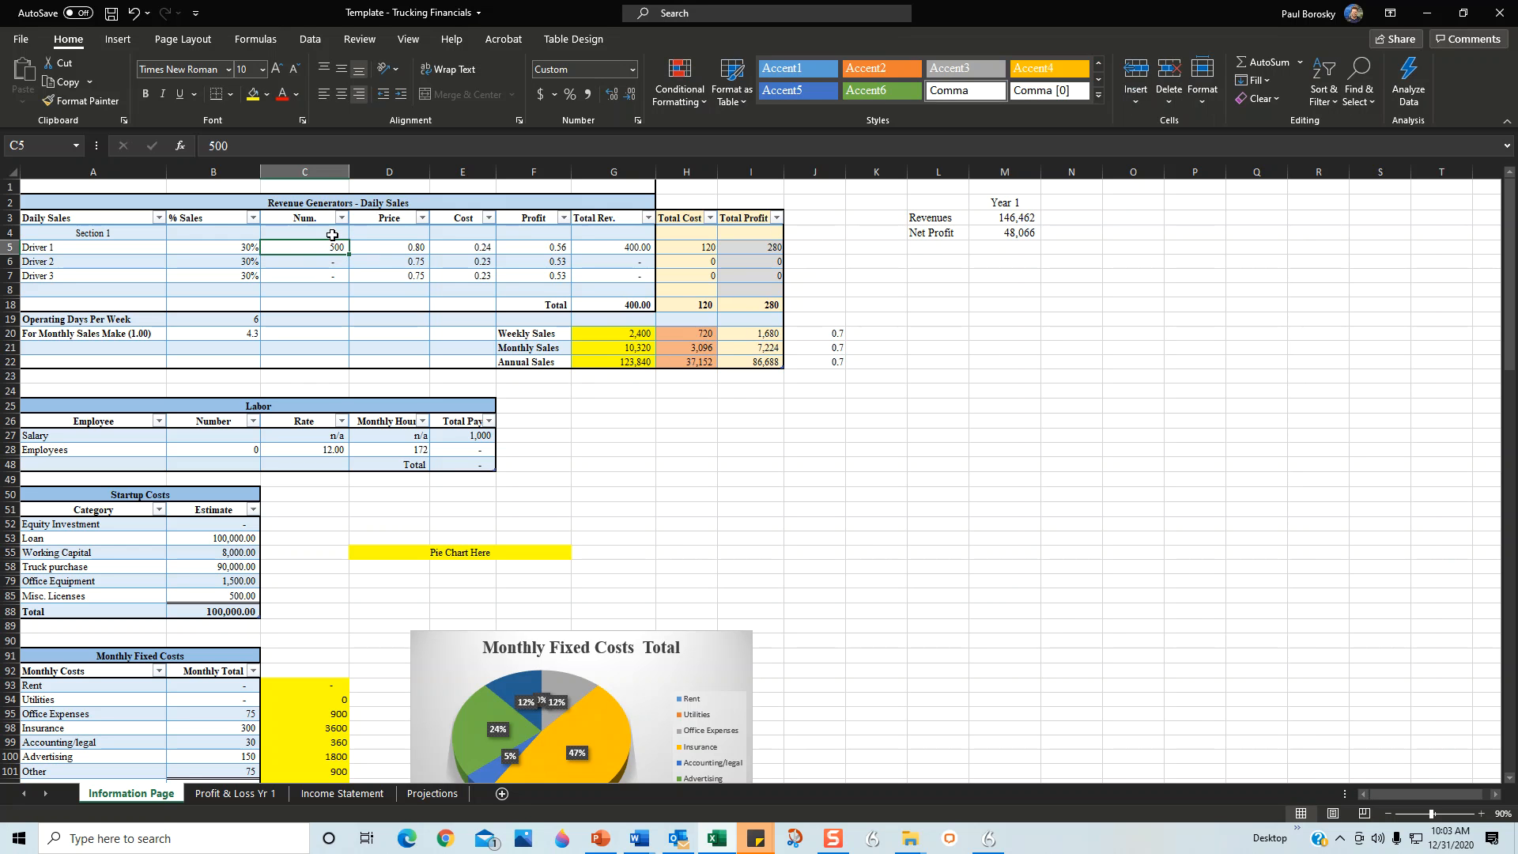
{"action": "type", "text": "625"}
{"action": "key", "text": "Return"}
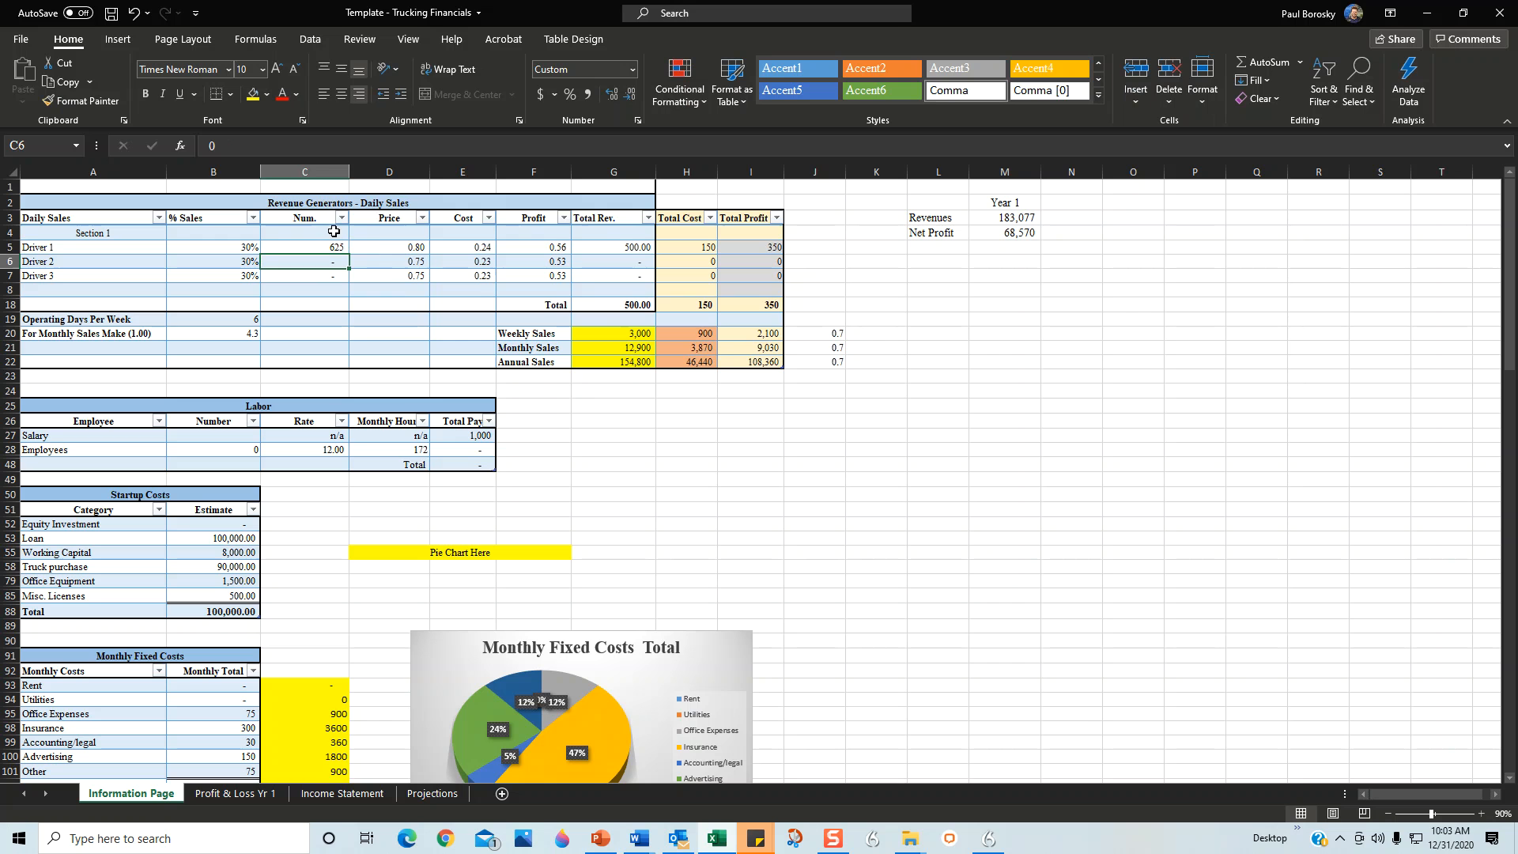
Try a price of 1.25 for Driver 1 in the Daily Sales table and undo the change
{"action": "left_click", "coordinate": [405, 250]}
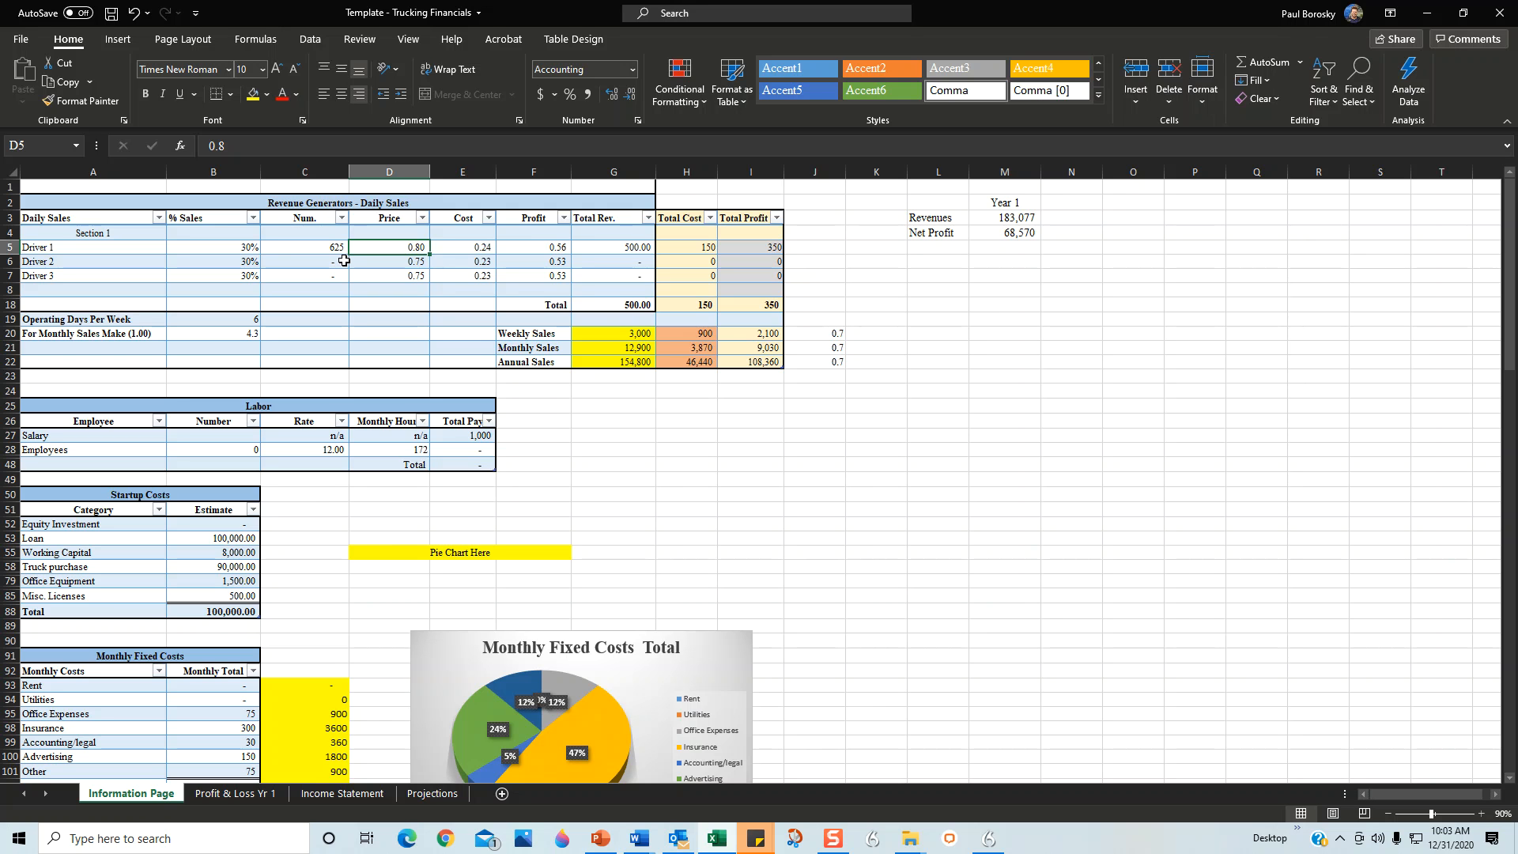
{"action": "left_click", "coordinate": [352, 289]}
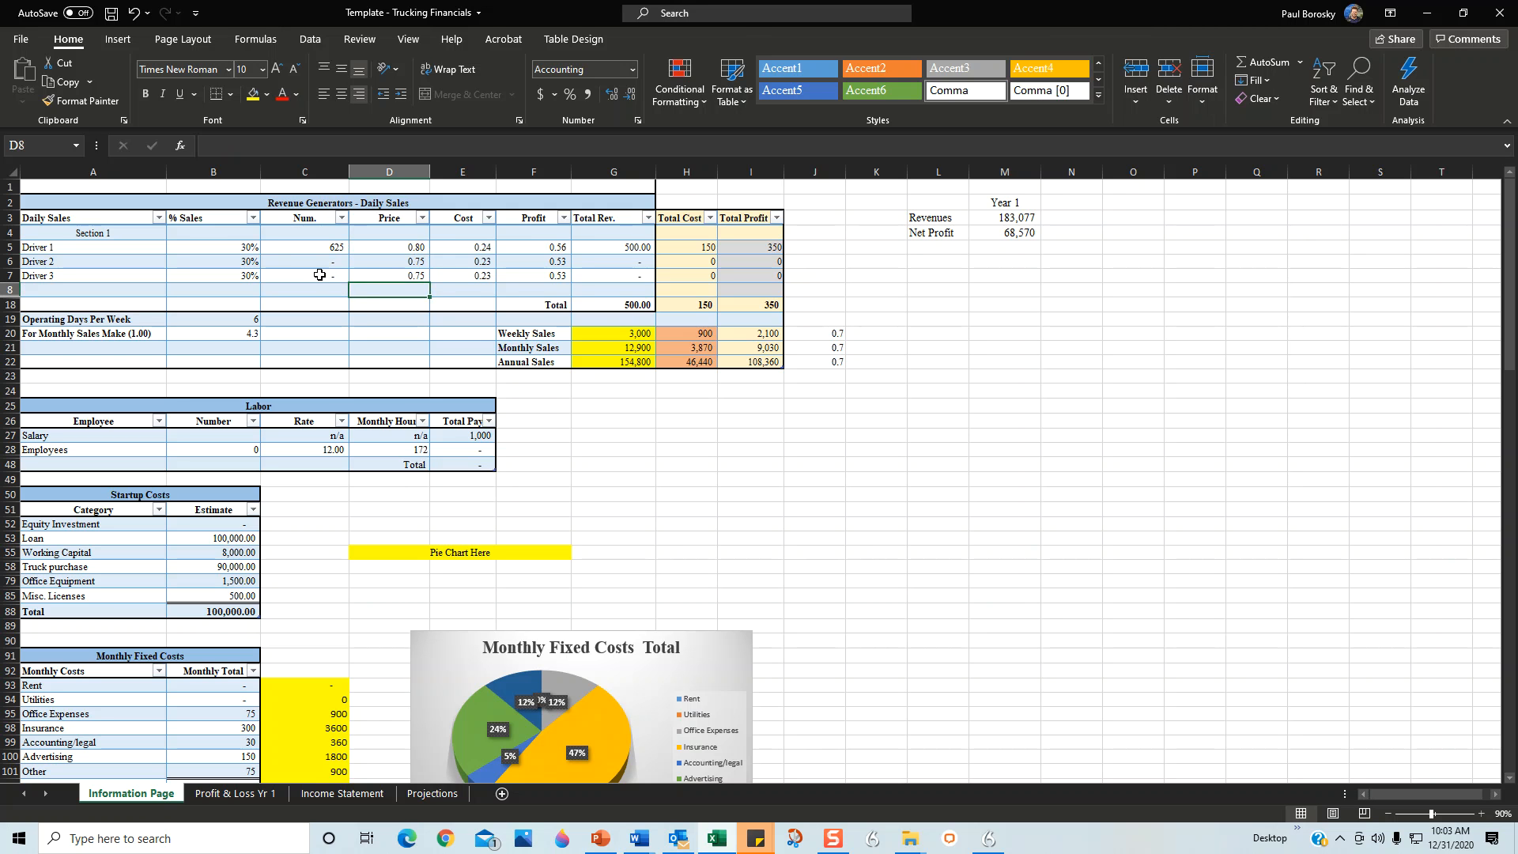
{"action": "left_click", "coordinate": [241, 249]}
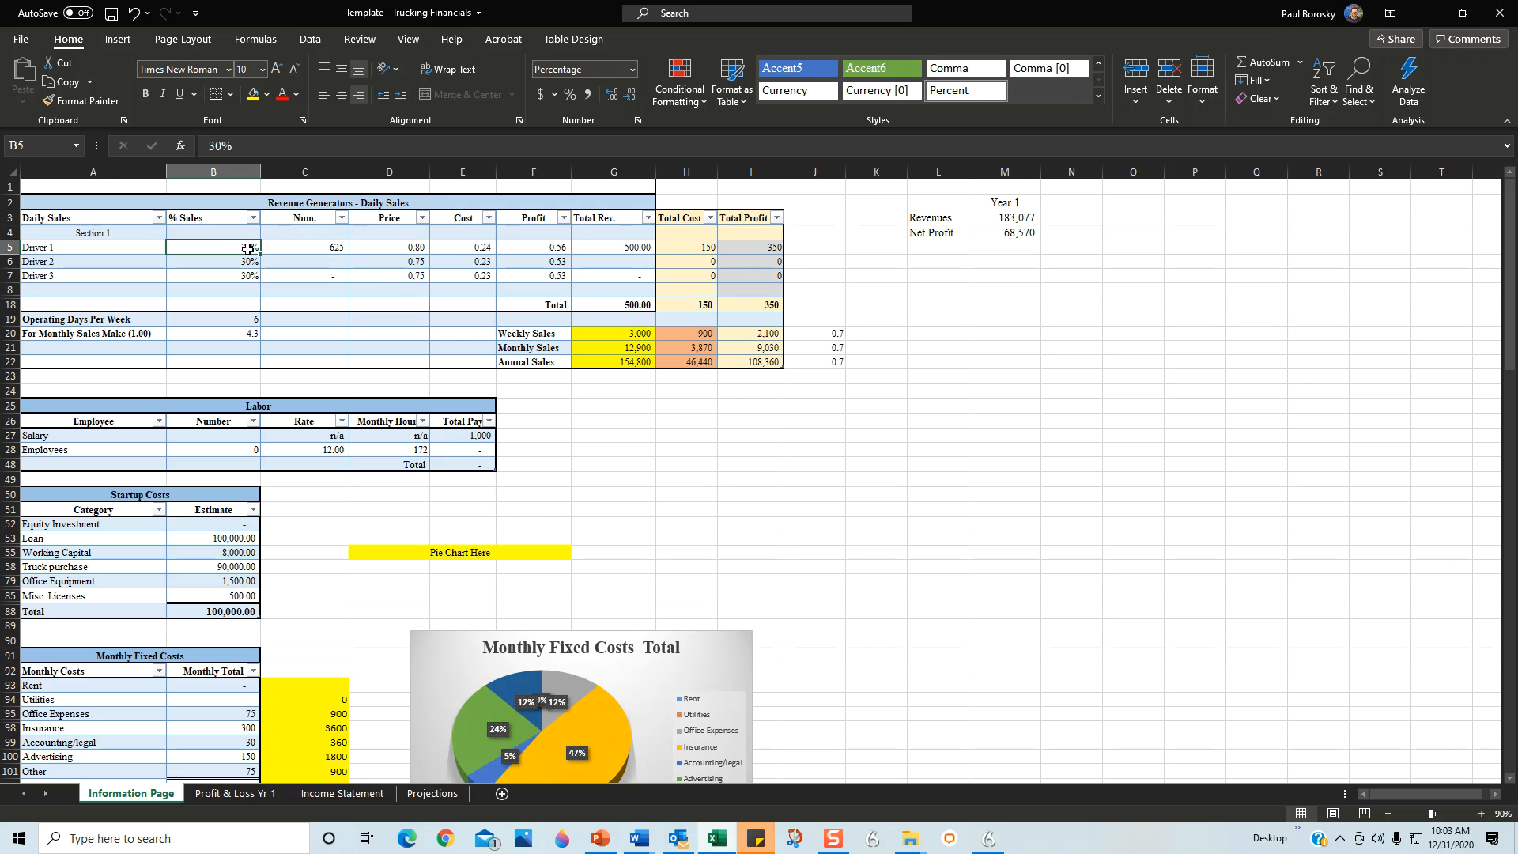
{"action": "left_click", "coordinate": [391, 250]}
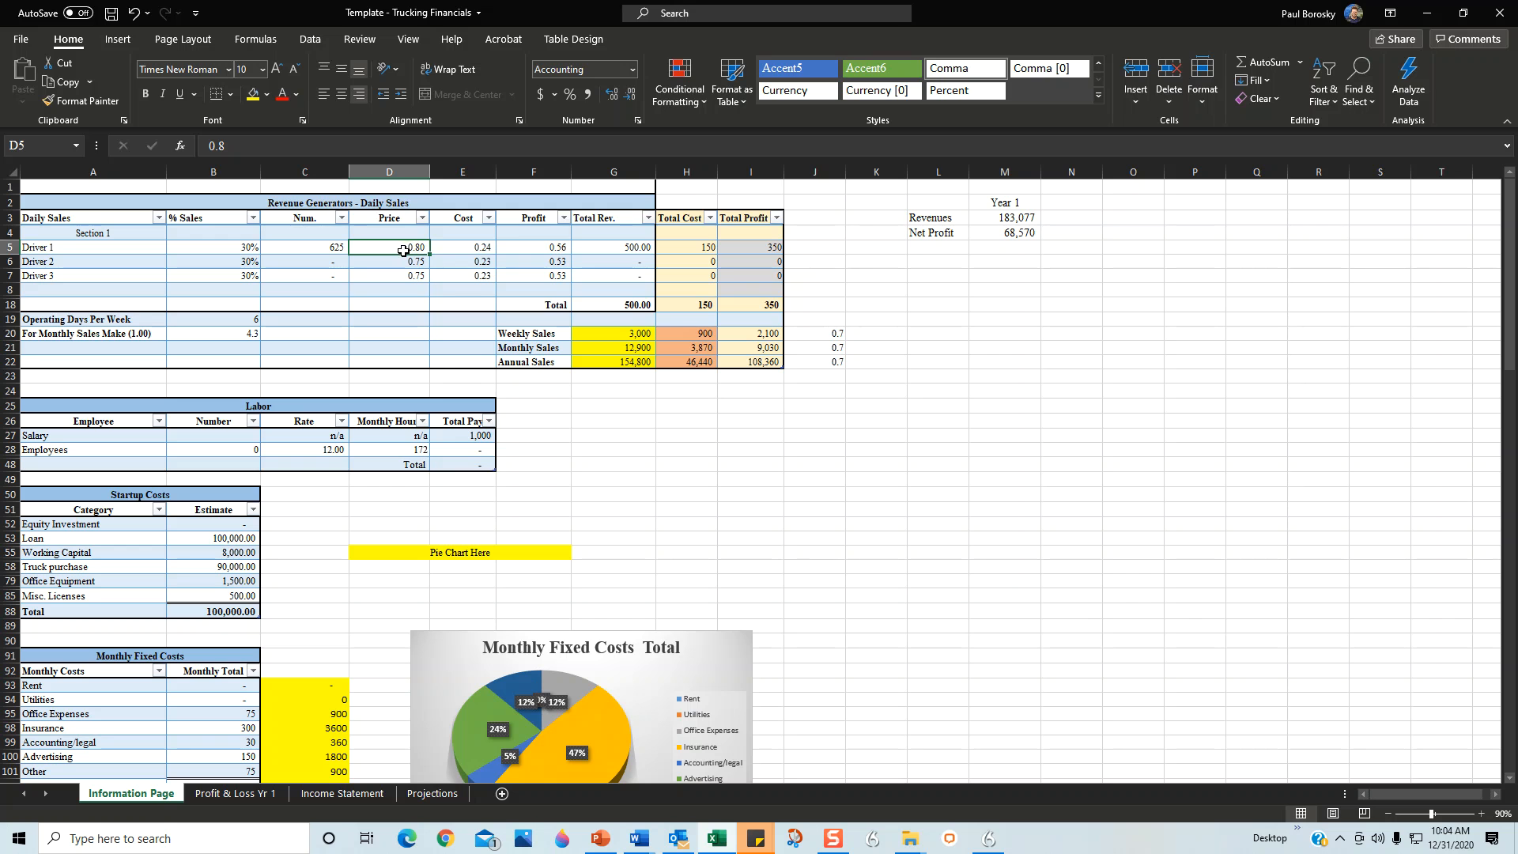
{"action": "type", "text": "1.25"}
{"action": "key", "text": "Return"}
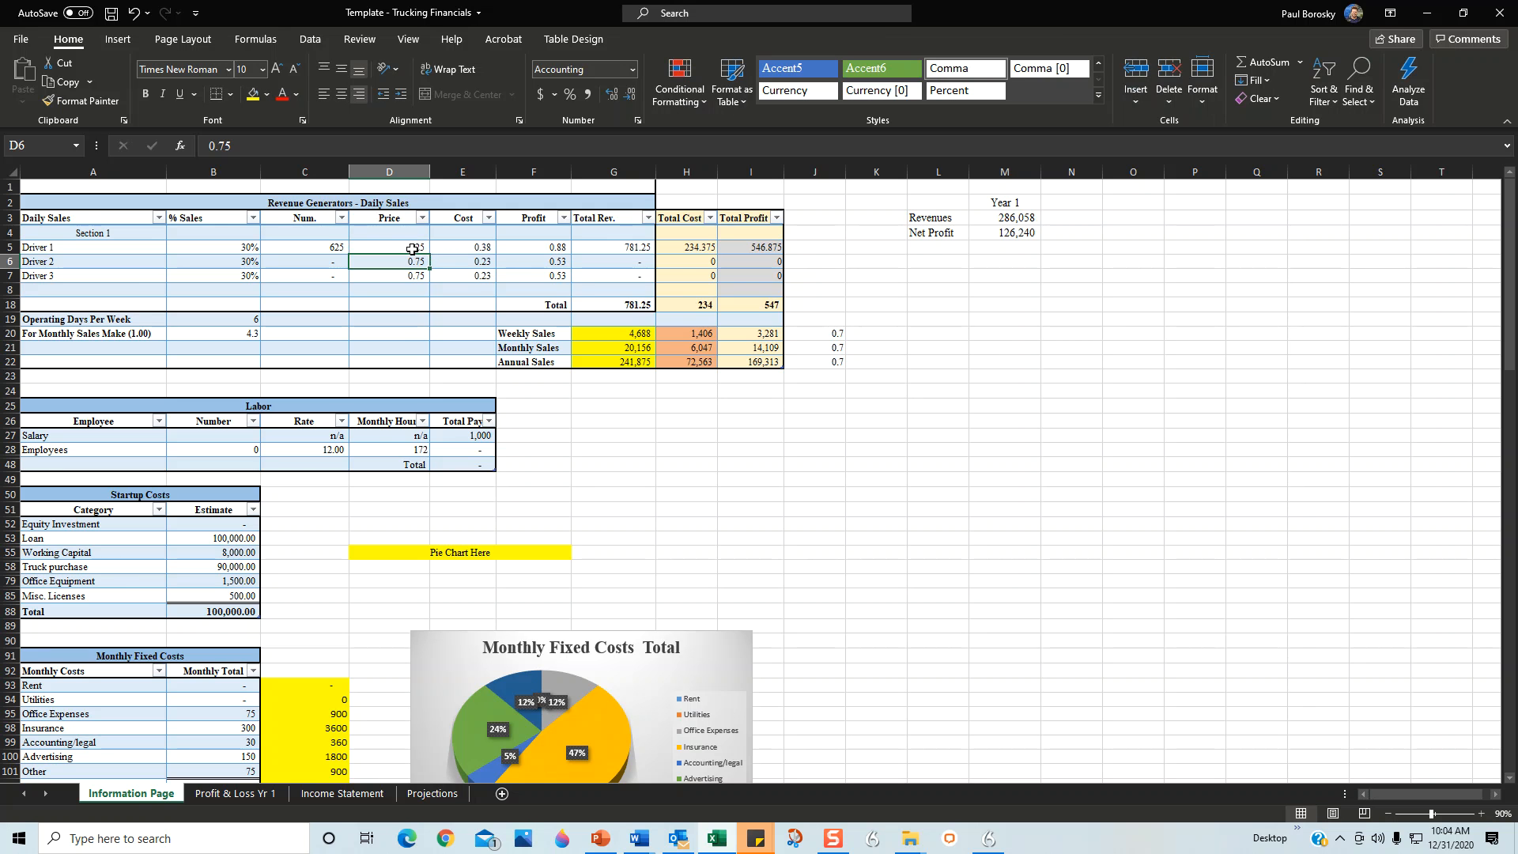
{"action": "left_click", "coordinate": [120, 13]}
{"action": "left_click", "coordinate": [132, 13]}
{"action": "left_click", "coordinate": [620, 435]}
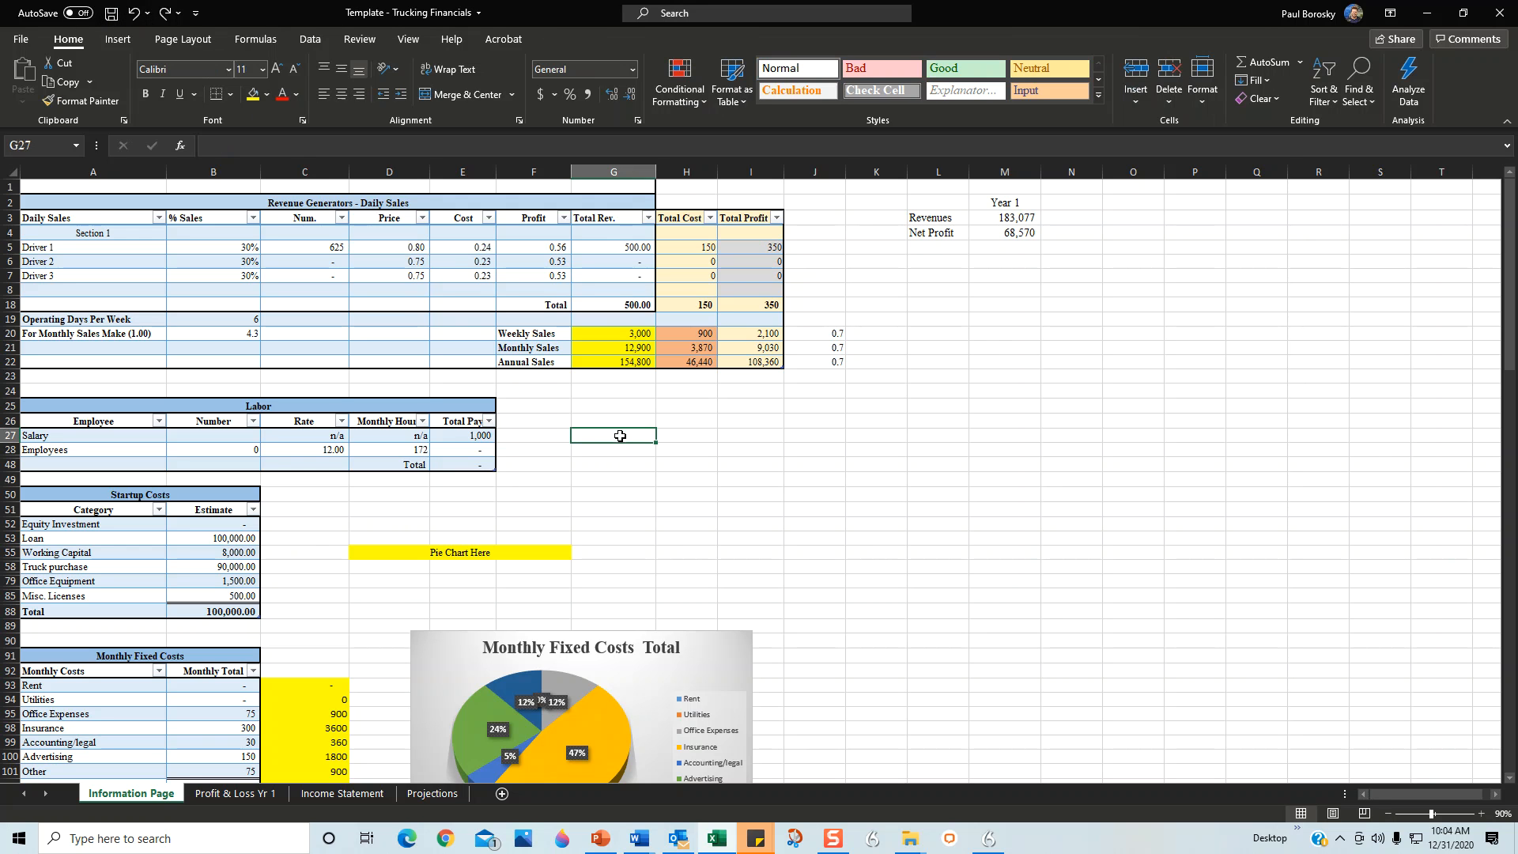
Check how Driver 1's cost is calculated and set Driver 1's % Sales to 25%
{"action": "left_click", "coordinate": [484, 252]}
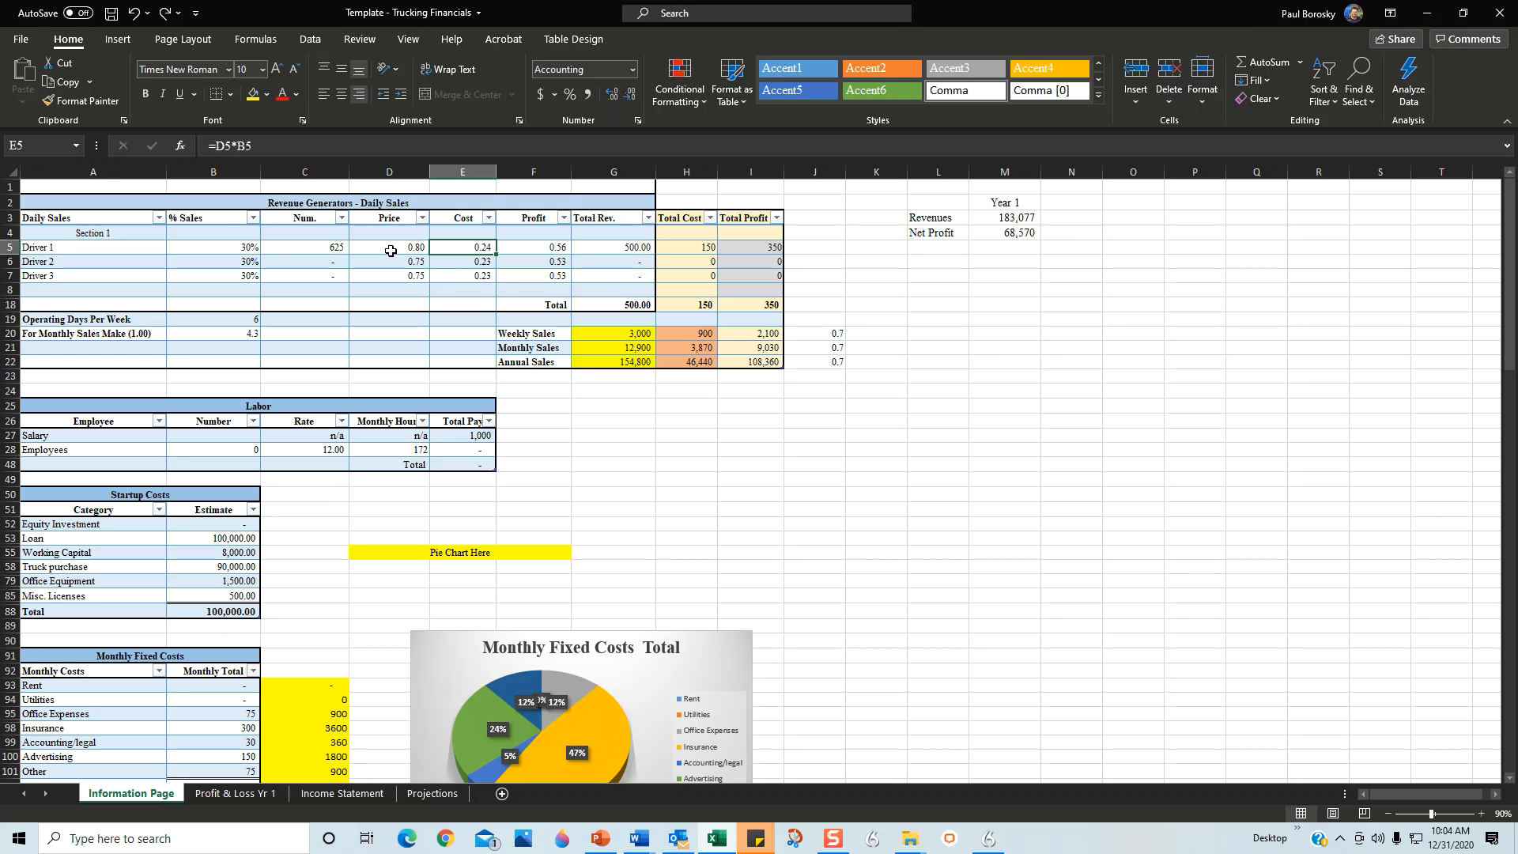
{"action": "left_click", "coordinate": [390, 250]}
{"action": "left_click", "coordinate": [456, 247]}
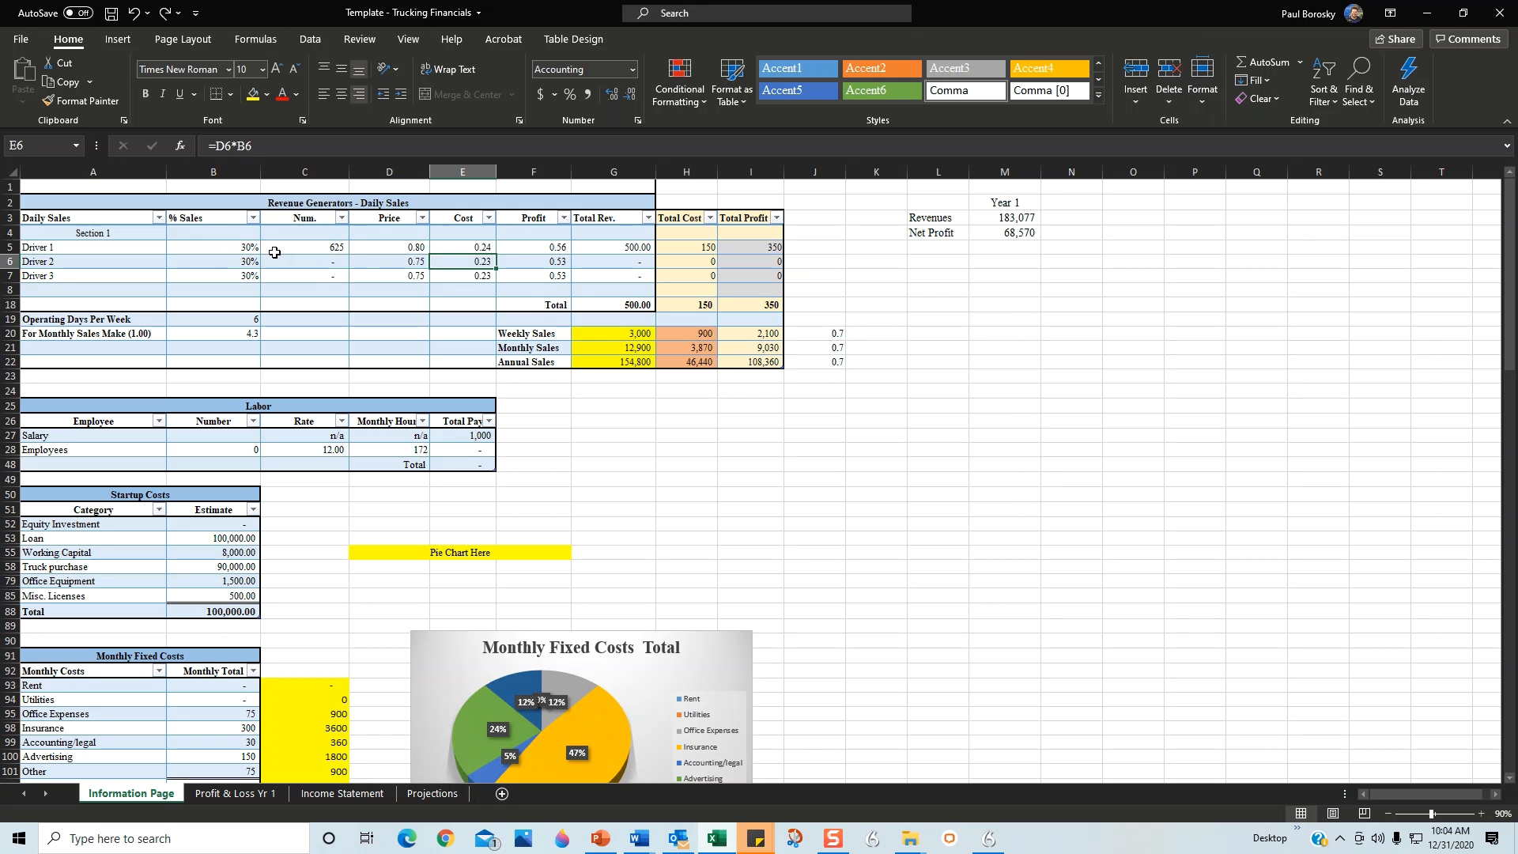
{"action": "left_click", "coordinate": [253, 249]}
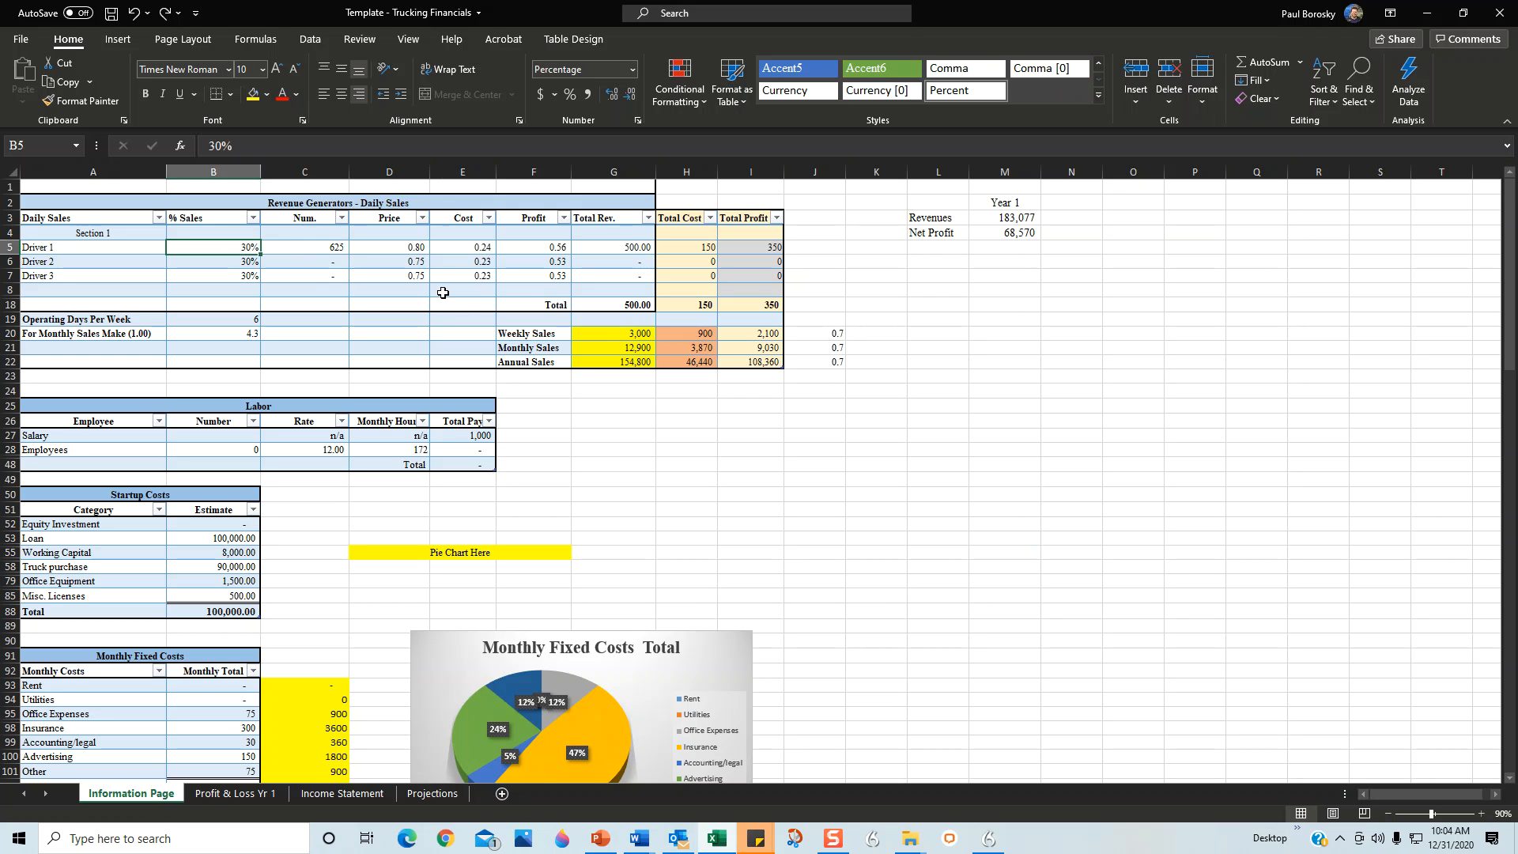
{"action": "type", "text": "25"}
{"action": "key", "text": "Return"}
Try 35% as Driver 1's % Sales and undo that last entry
{"action": "key", "text": "Up"}
{"action": "type", "text": "35"}
{"action": "key", "text": "Return"}
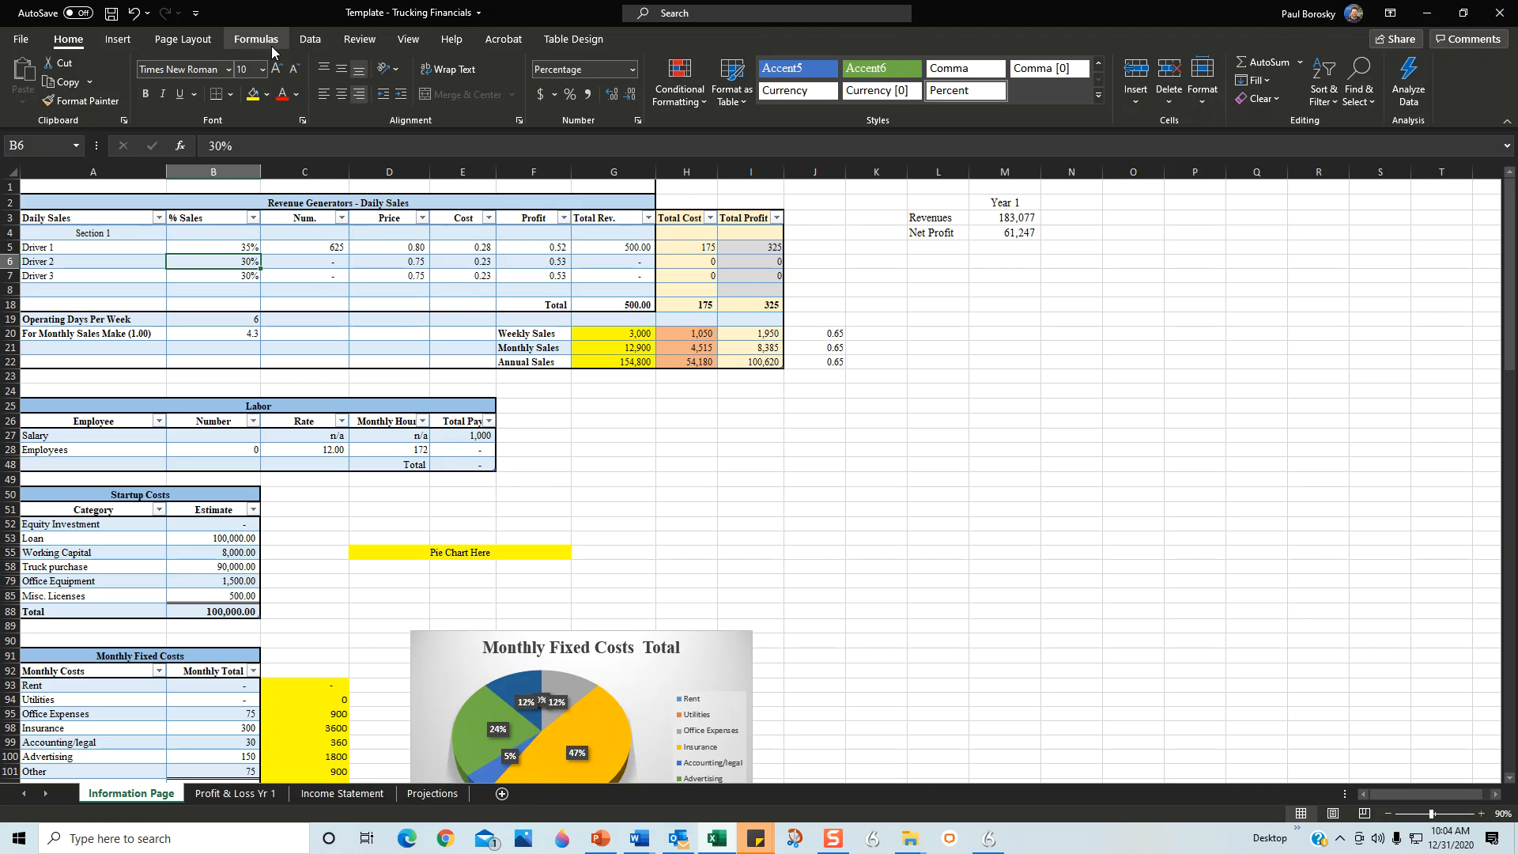
{"action": "left_click", "coordinate": [134, 12]}
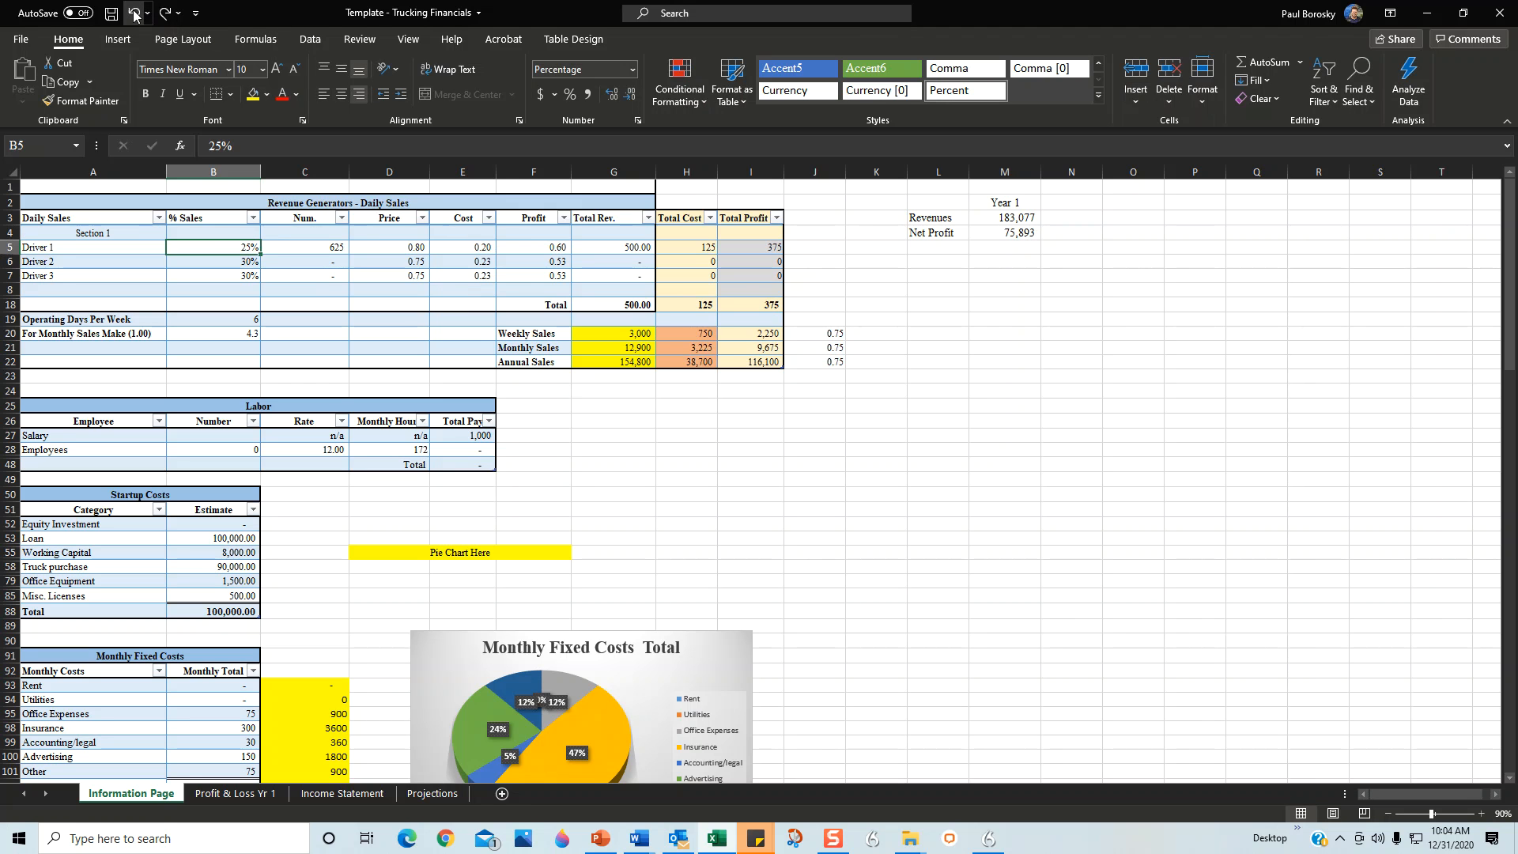
Inspect Driver 1's cost formula and the Operating Days Per Week entry
{"action": "left_click", "coordinate": [484, 276]}
{"action": "left_click", "coordinate": [474, 247]}
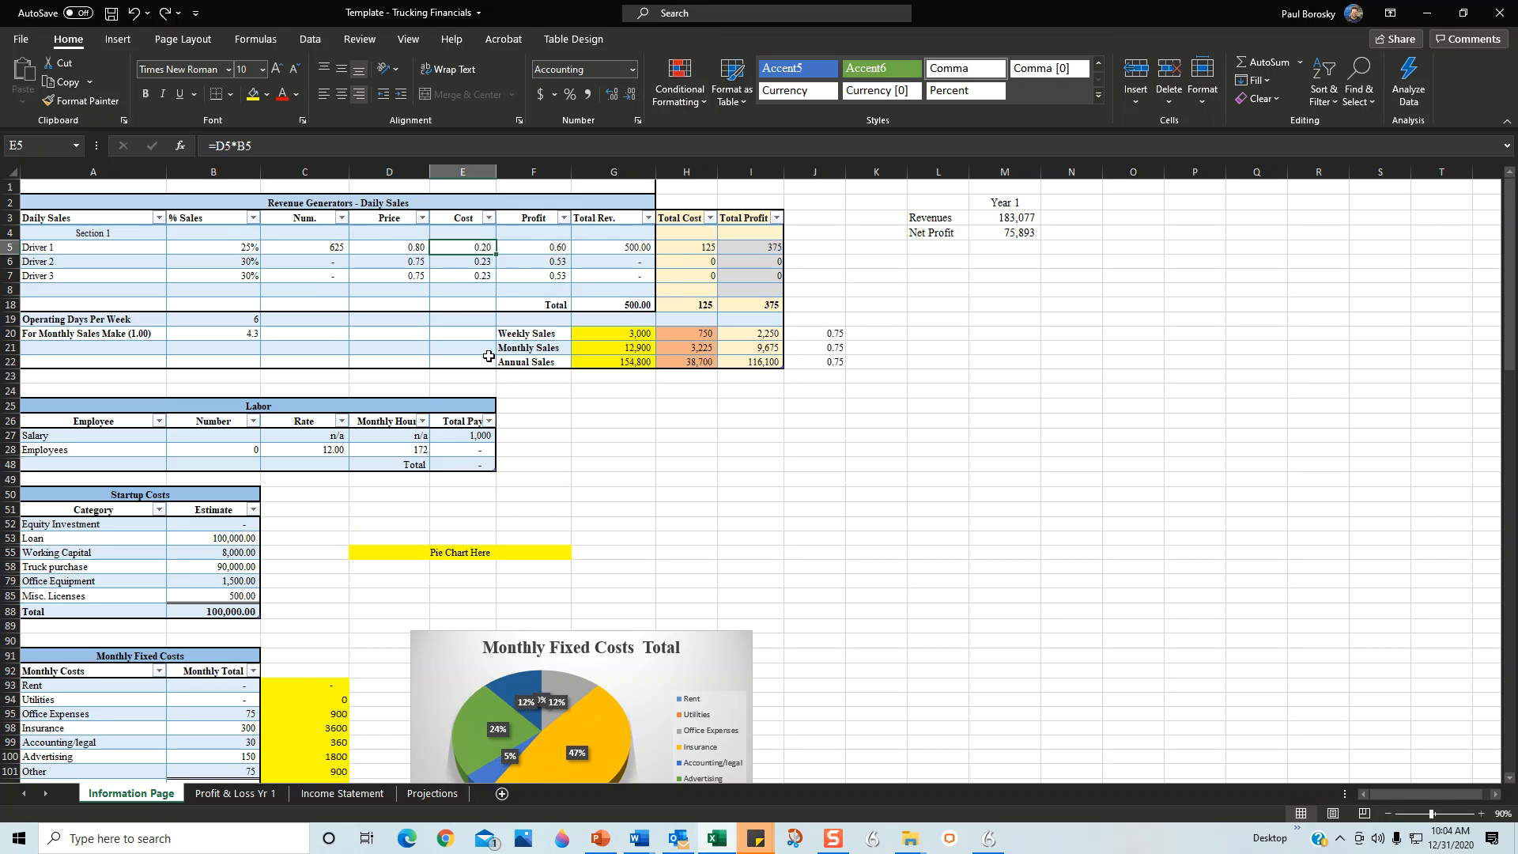
{"action": "left_click", "coordinate": [220, 322]}
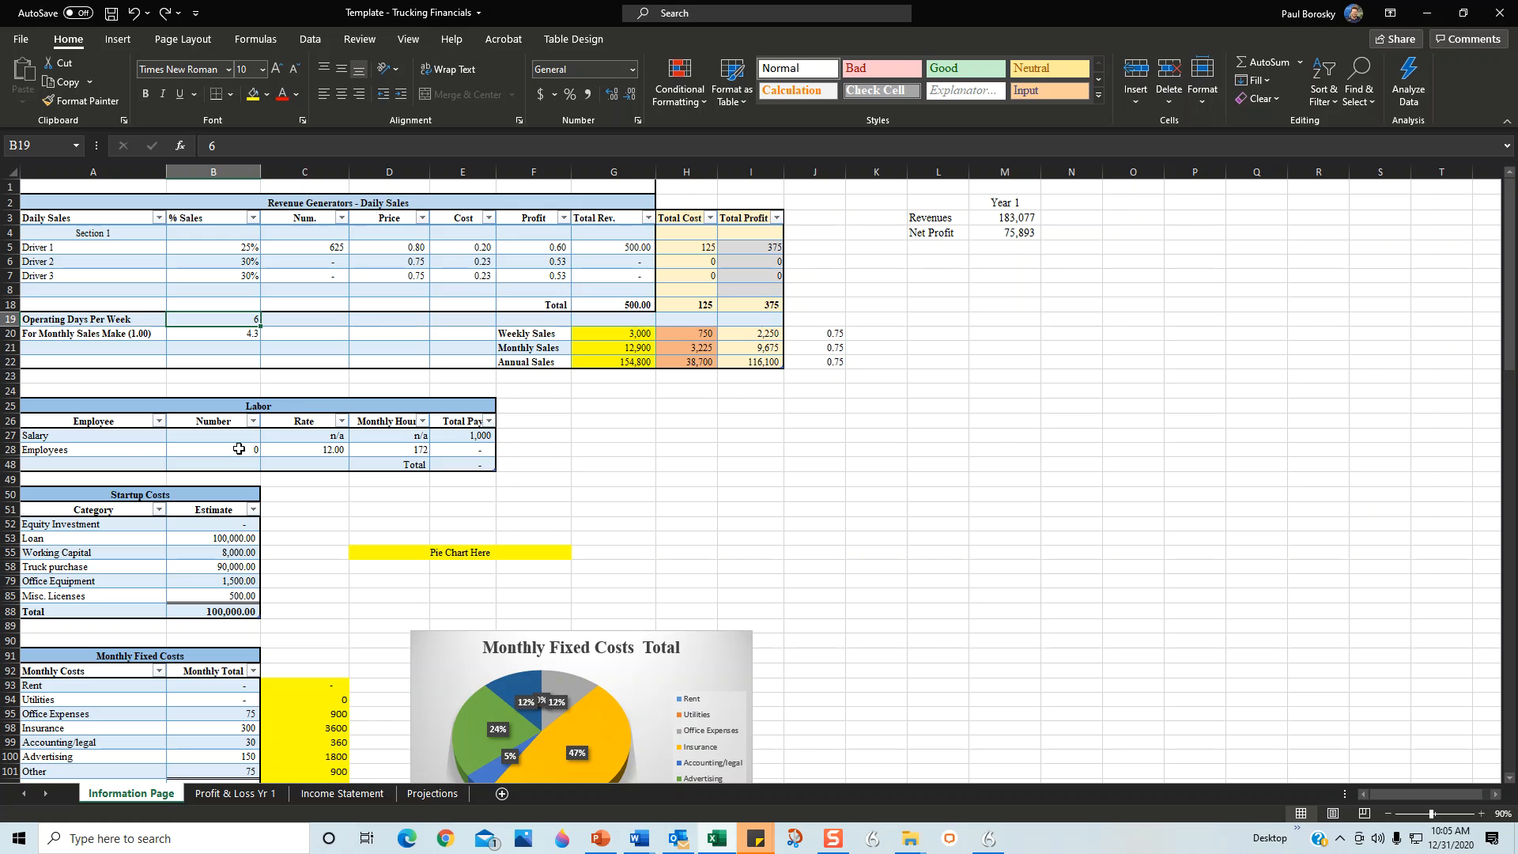
Try a Salary total pay of 0 in the Labor table and undo the change
{"action": "left_click", "coordinate": [118, 436]}
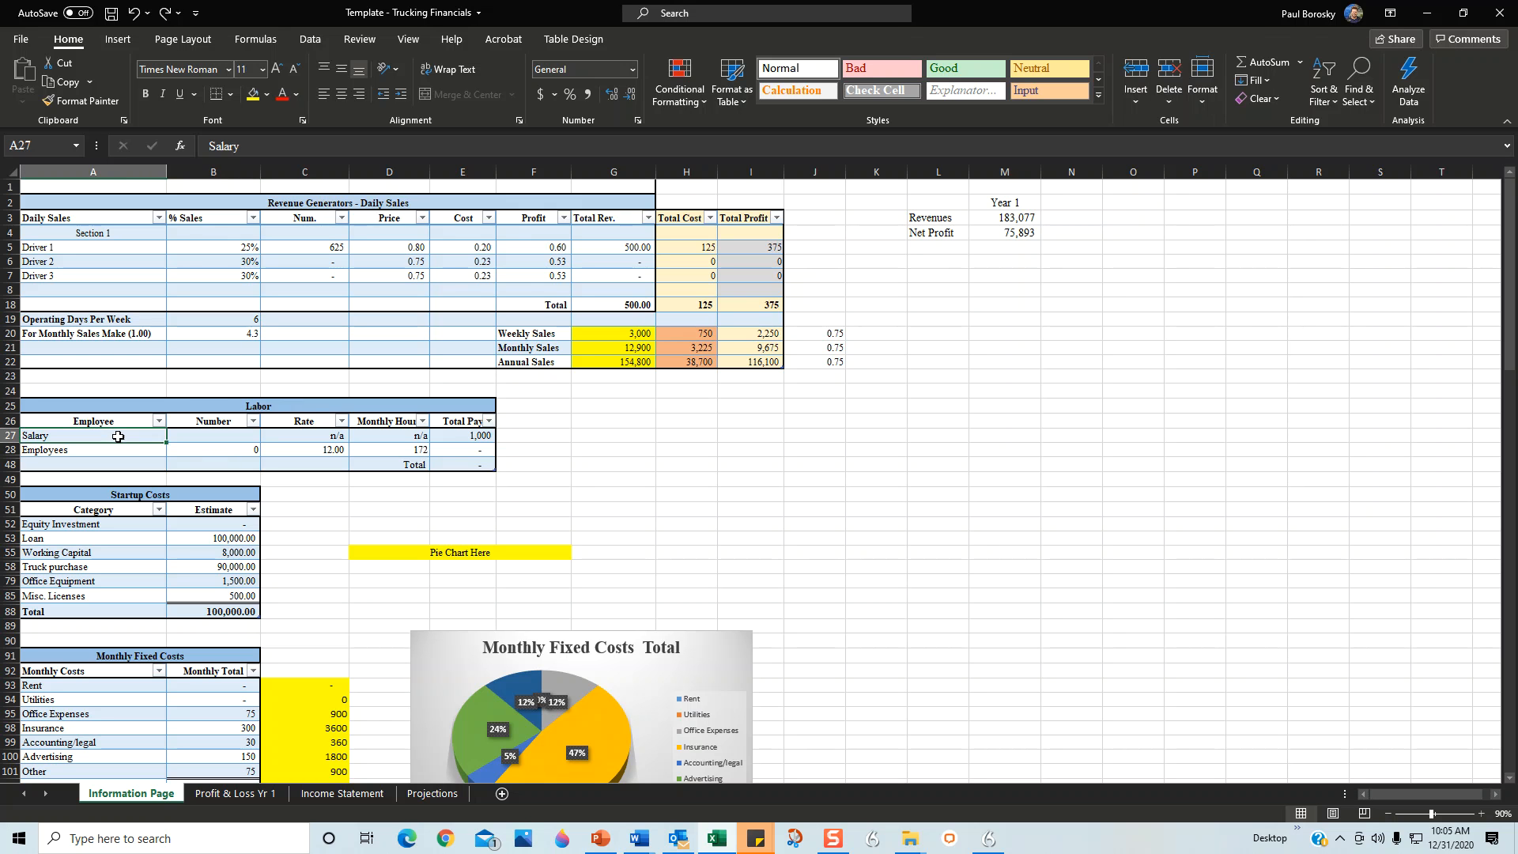
{"action": "left_click", "coordinate": [484, 440]}
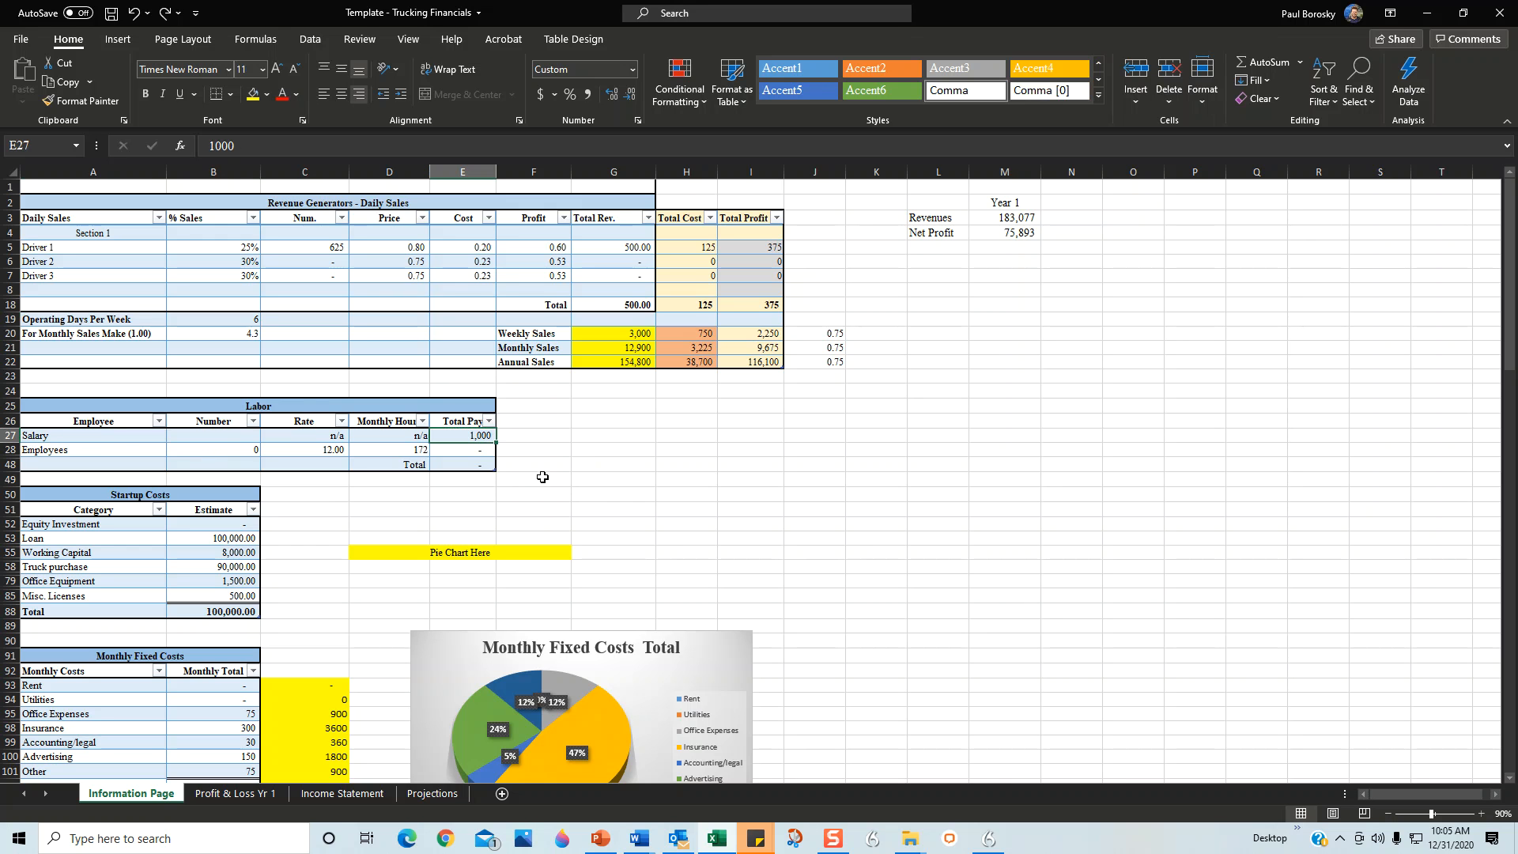
{"action": "type", "text": "0"}
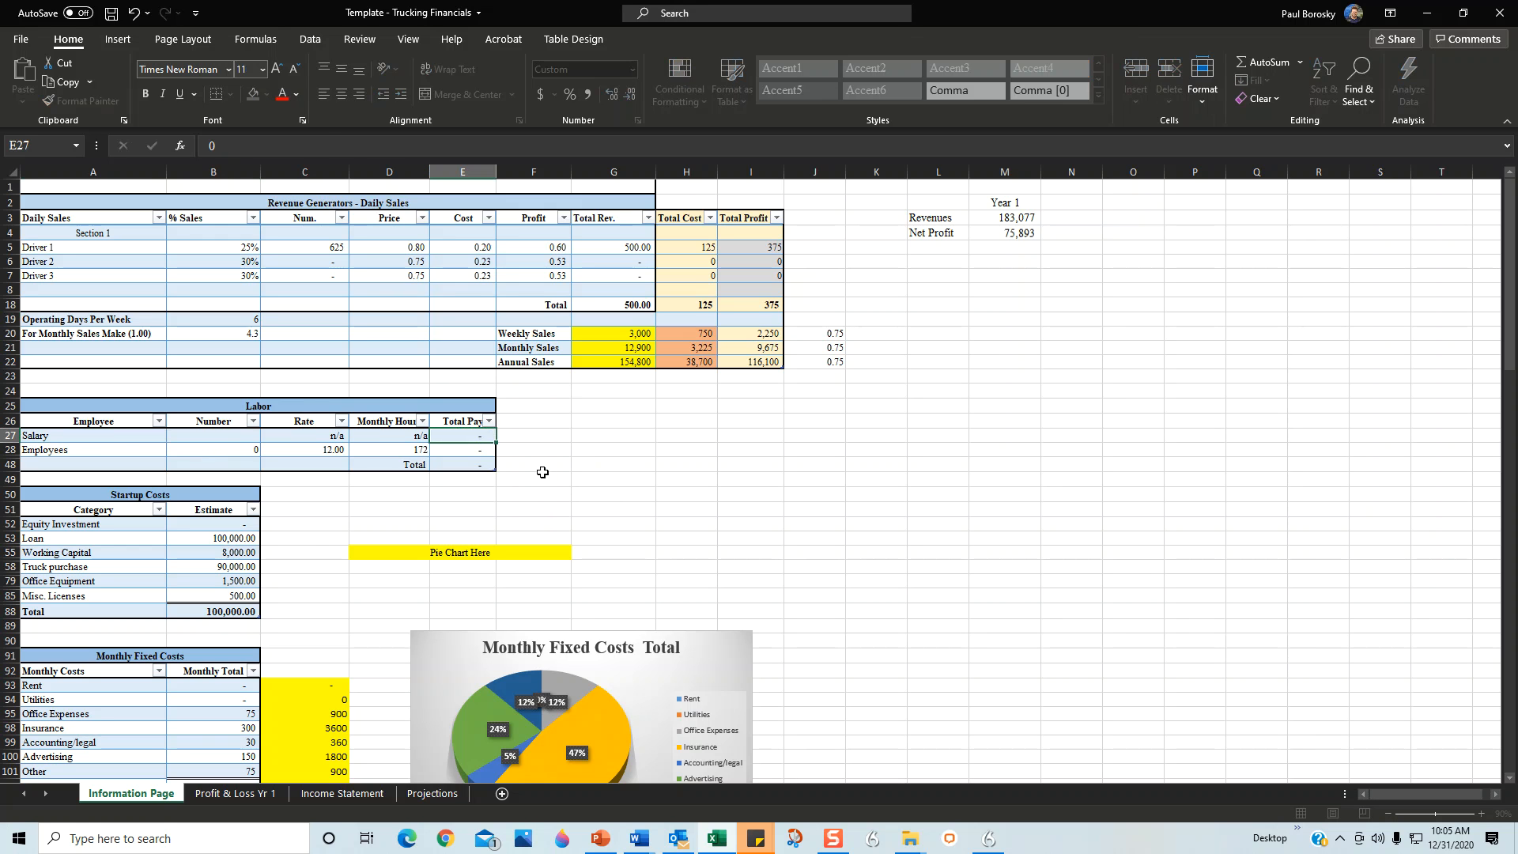
{"action": "key", "text": "Return"}
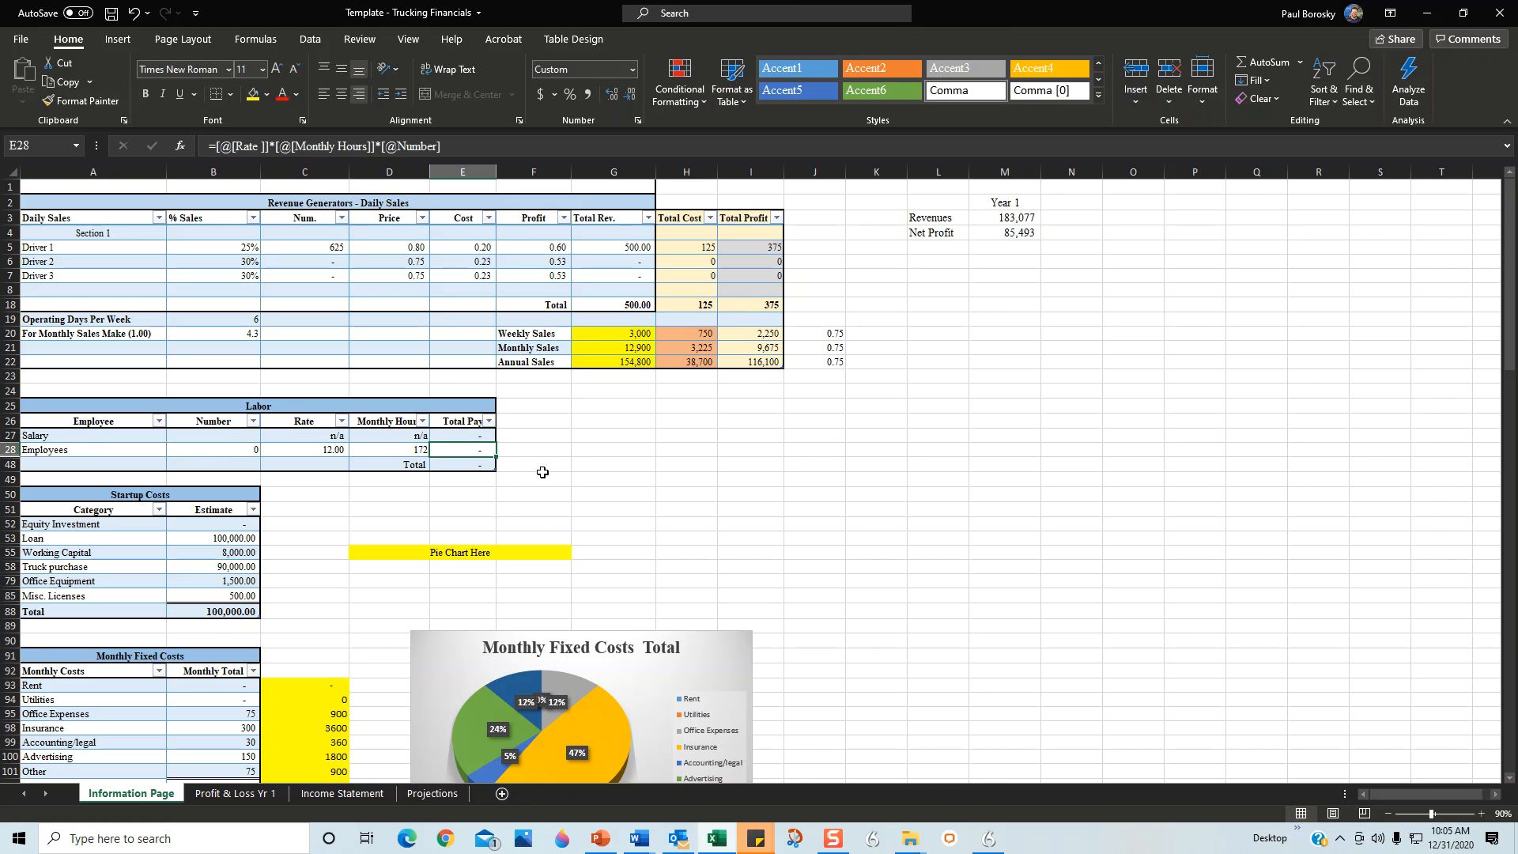
{"action": "left_click", "coordinate": [135, 13]}
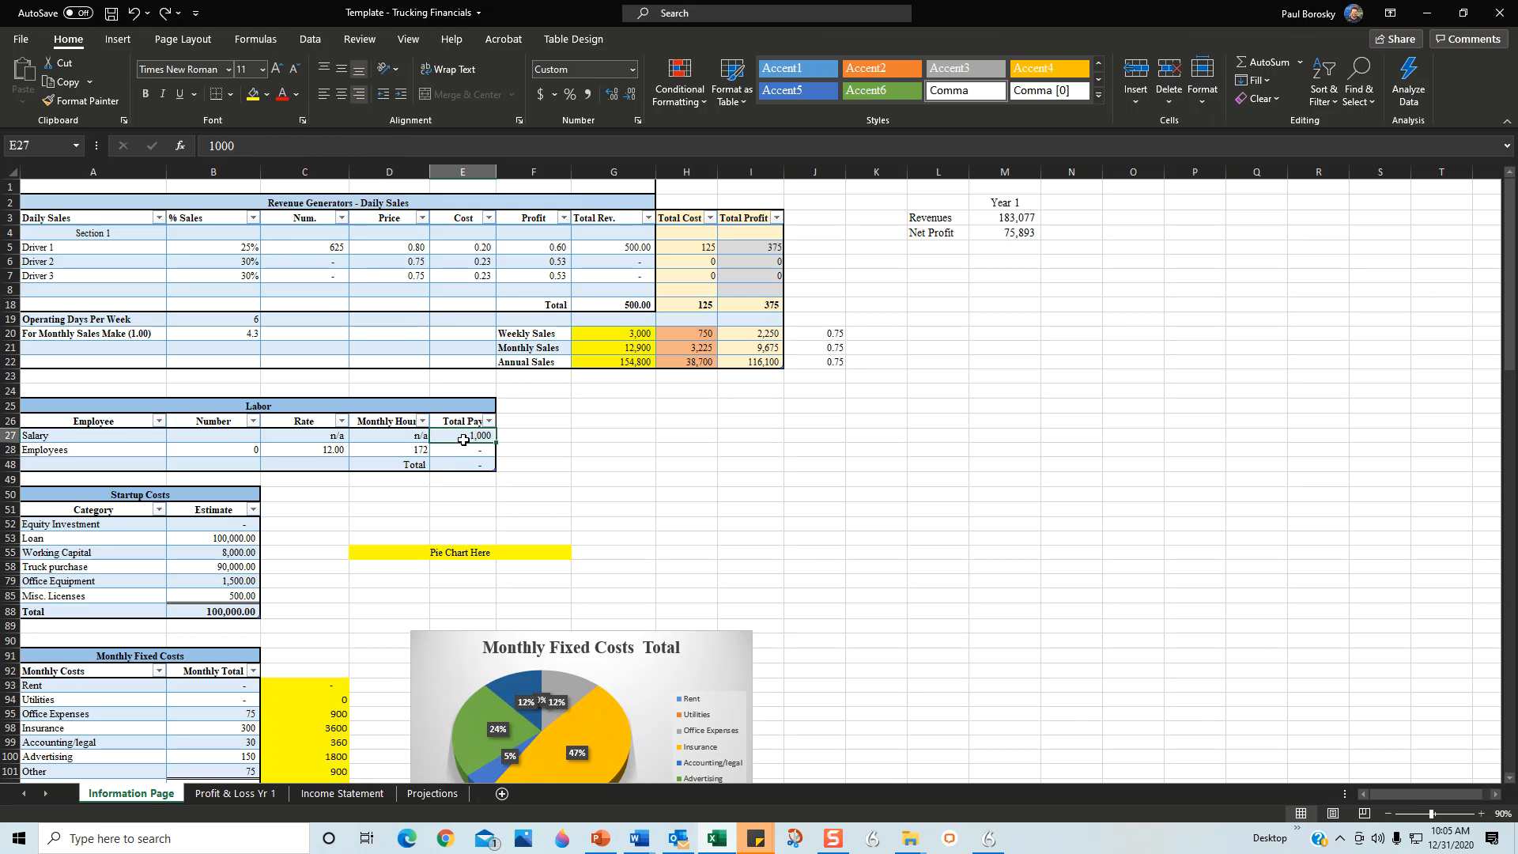
Check the Loan estimate in the Startup Costs table and view the Loan Information section
{"action": "scroll", "coordinate": [470, 437], "scroll_direction": "down", "scroll_amount": 7}
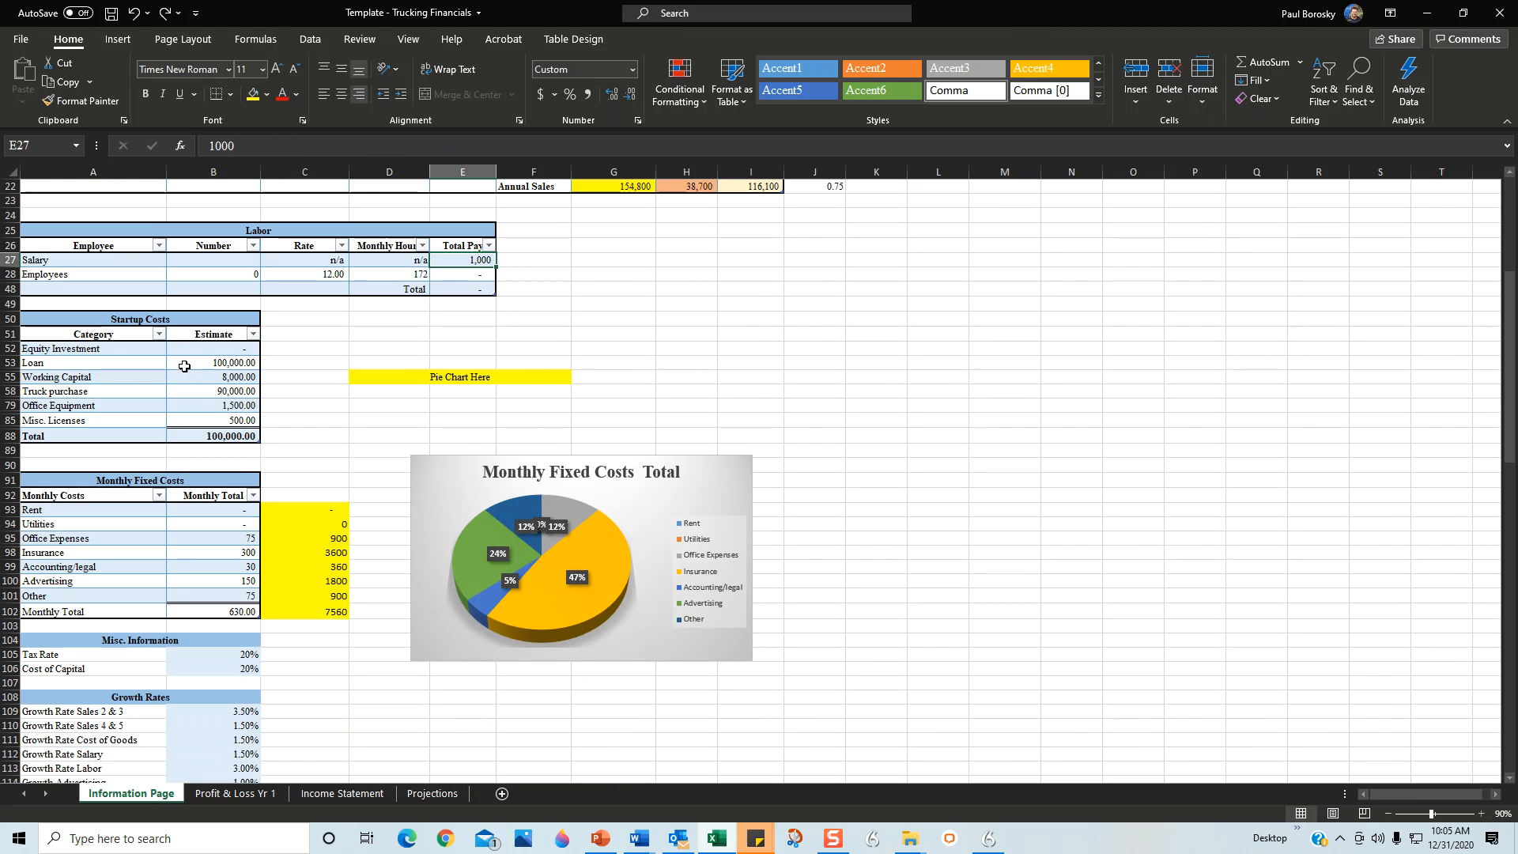
{"action": "left_click", "coordinate": [237, 366]}
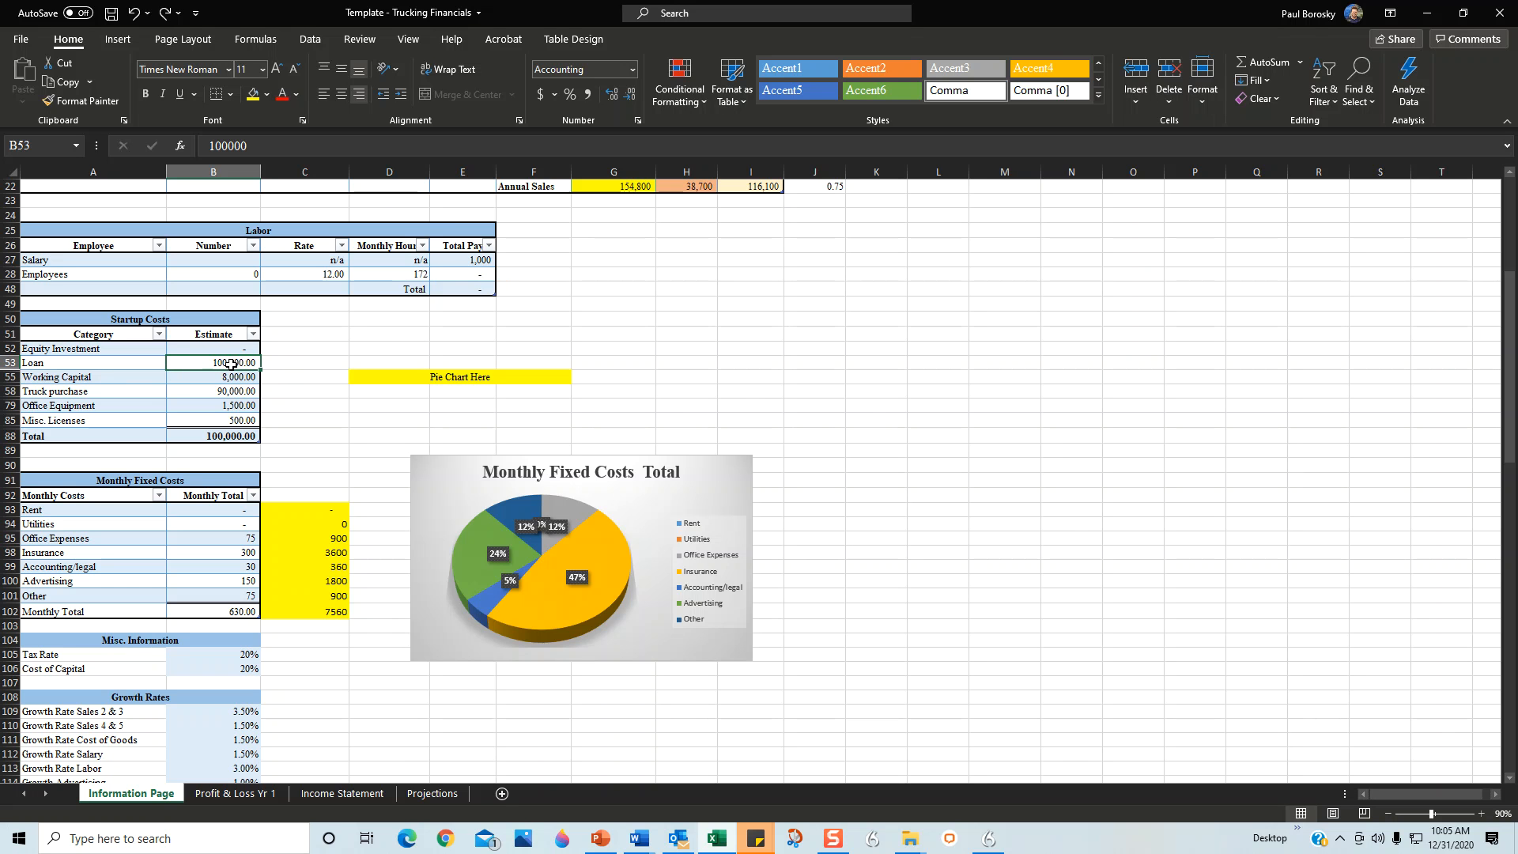
{"action": "scroll", "coordinate": [227, 370], "scroll_direction": "down", "scroll_amount": 11}
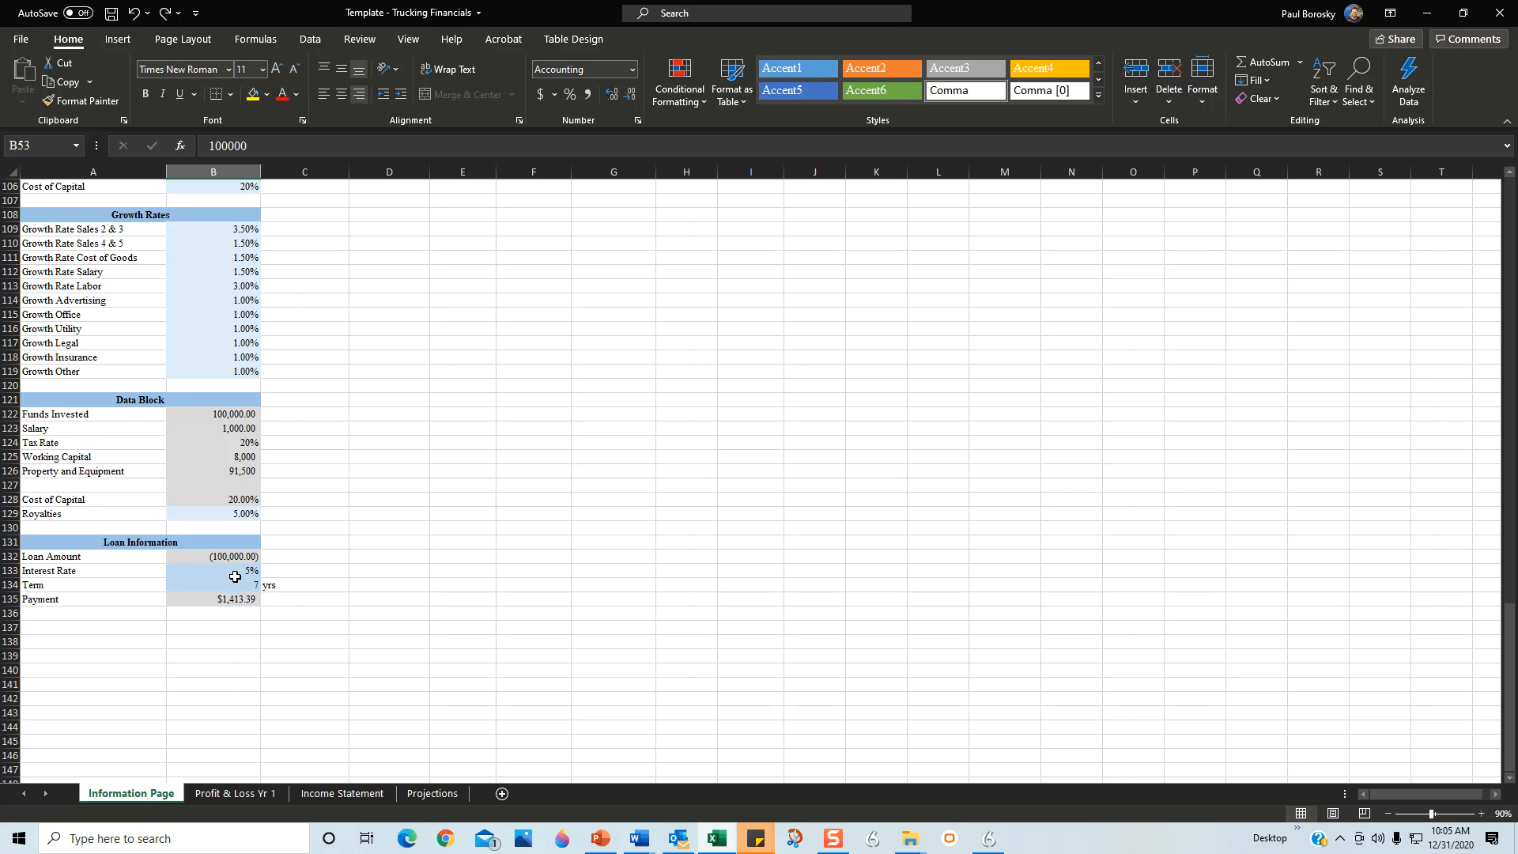
Try a 4% interest rate in the Loan Information section and undo the change
{"action": "left_click", "coordinate": [232, 583]}
{"action": "left_click", "coordinate": [231, 570]}
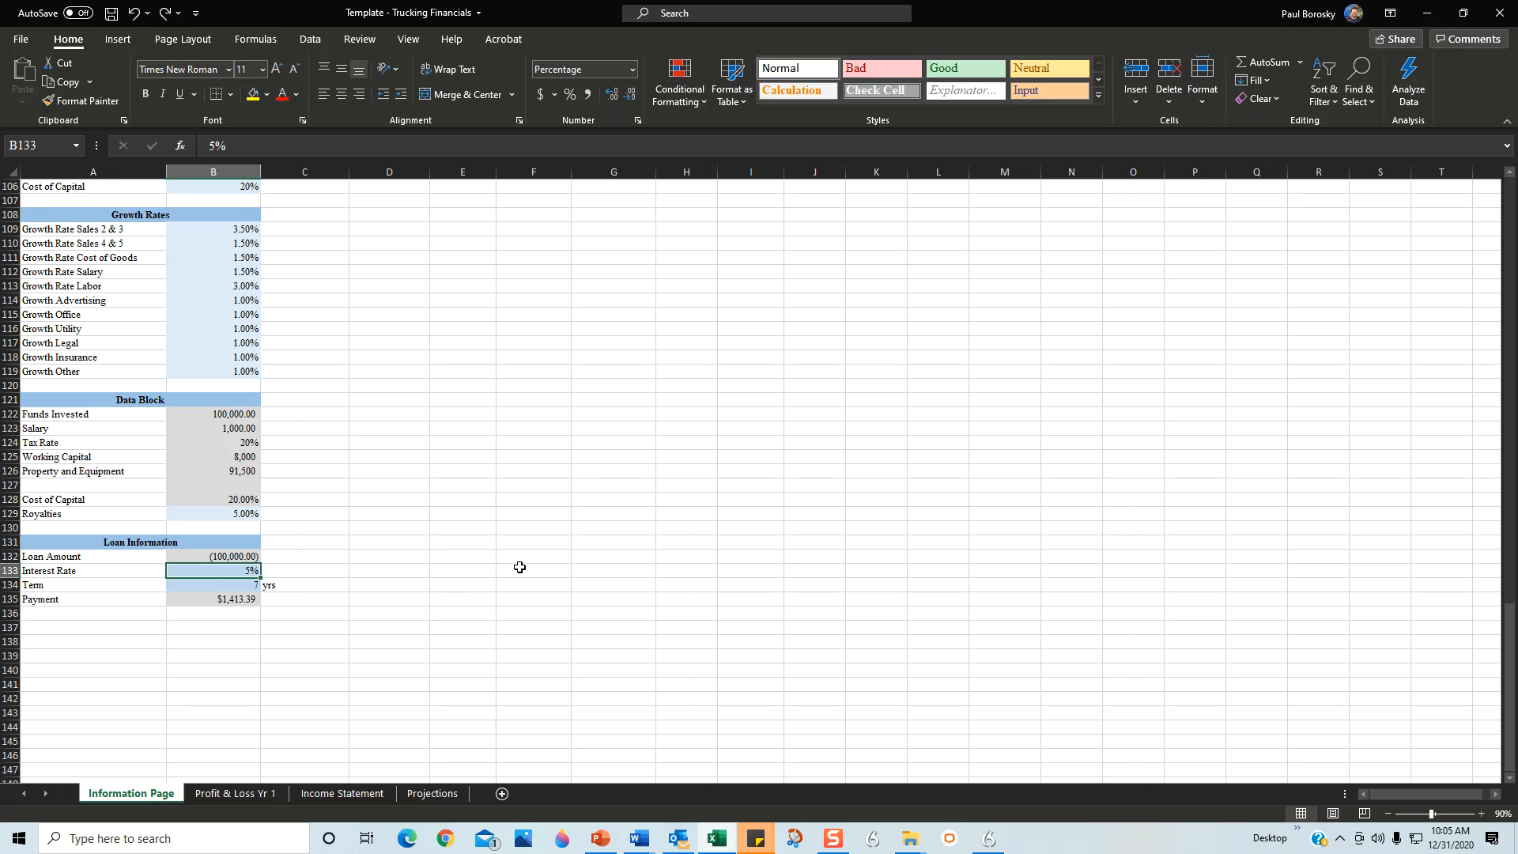
{"action": "type", "text": "4"}
{"action": "key", "text": "Return"}
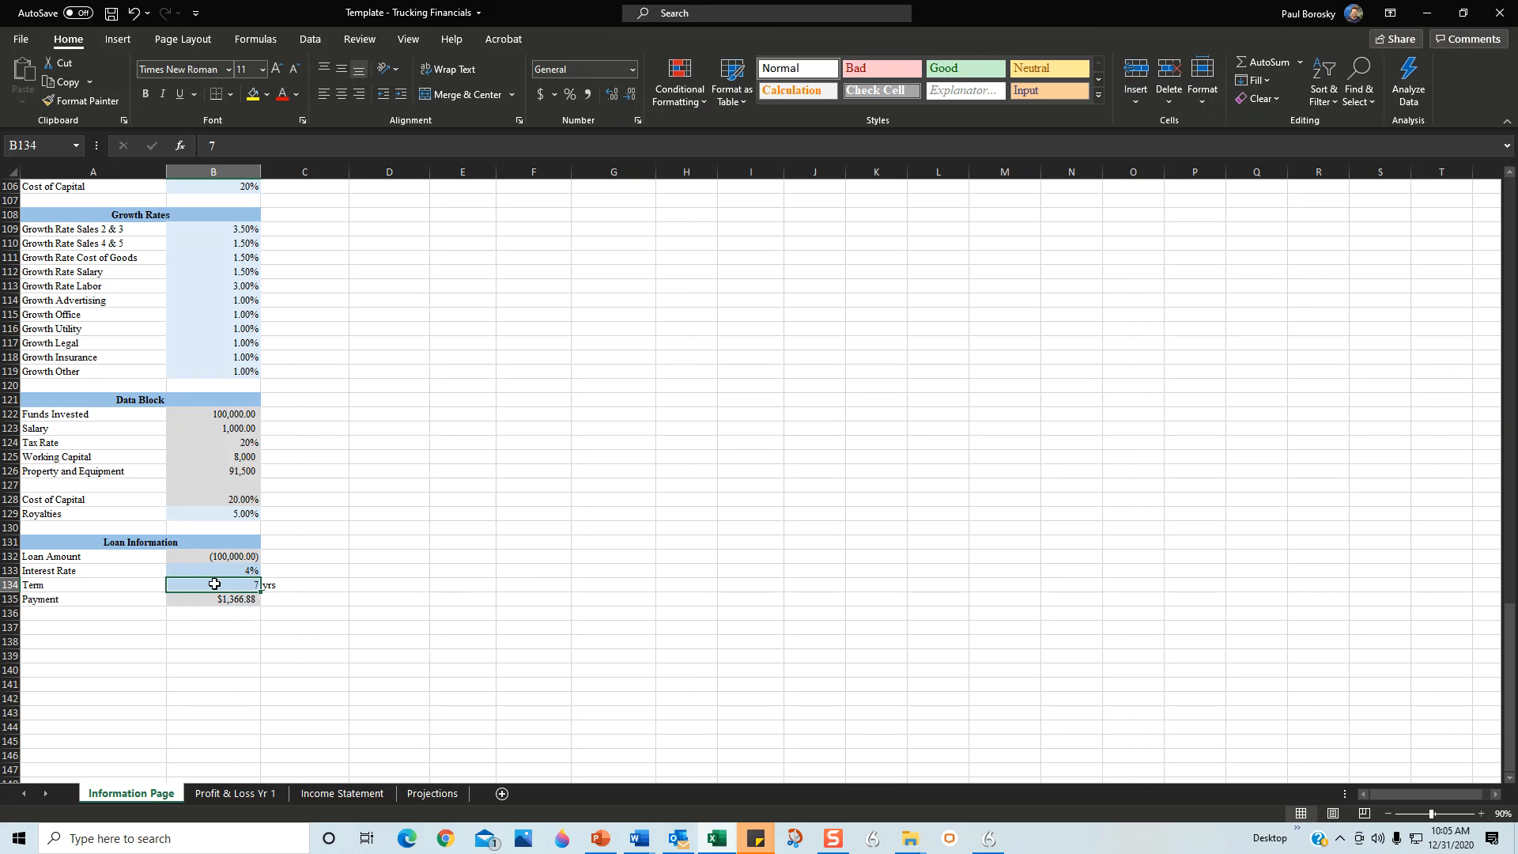
{"action": "left_click", "coordinate": [134, 13]}
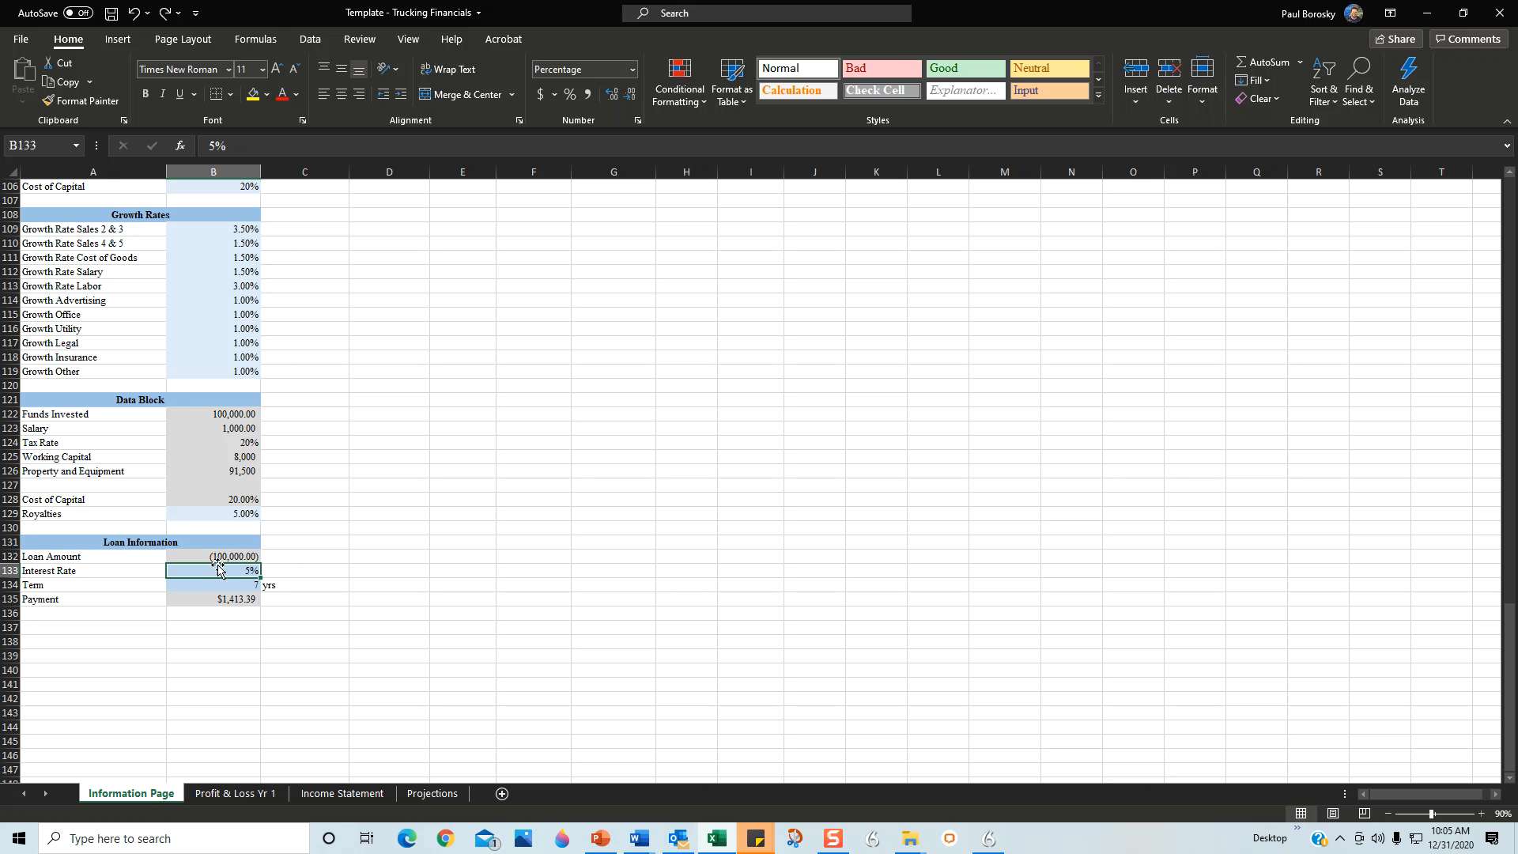
Check the loan term and return to the Startup Costs table to review the Office Equipment estimate
{"action": "left_click", "coordinate": [224, 583]}
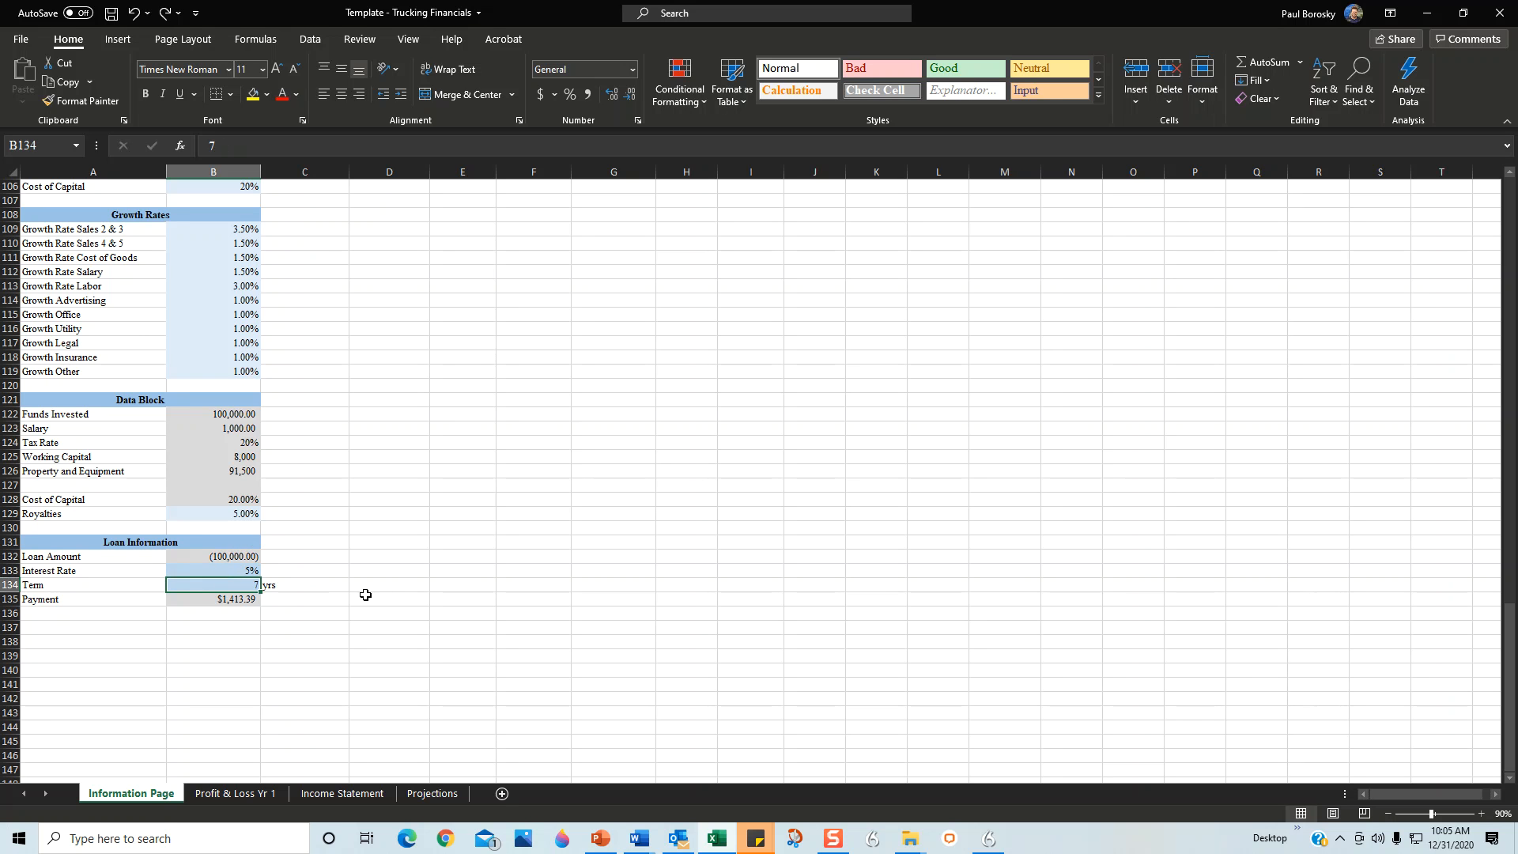
{"action": "scroll", "coordinate": [251, 585], "scroll_direction": "up", "scroll_amount": 9}
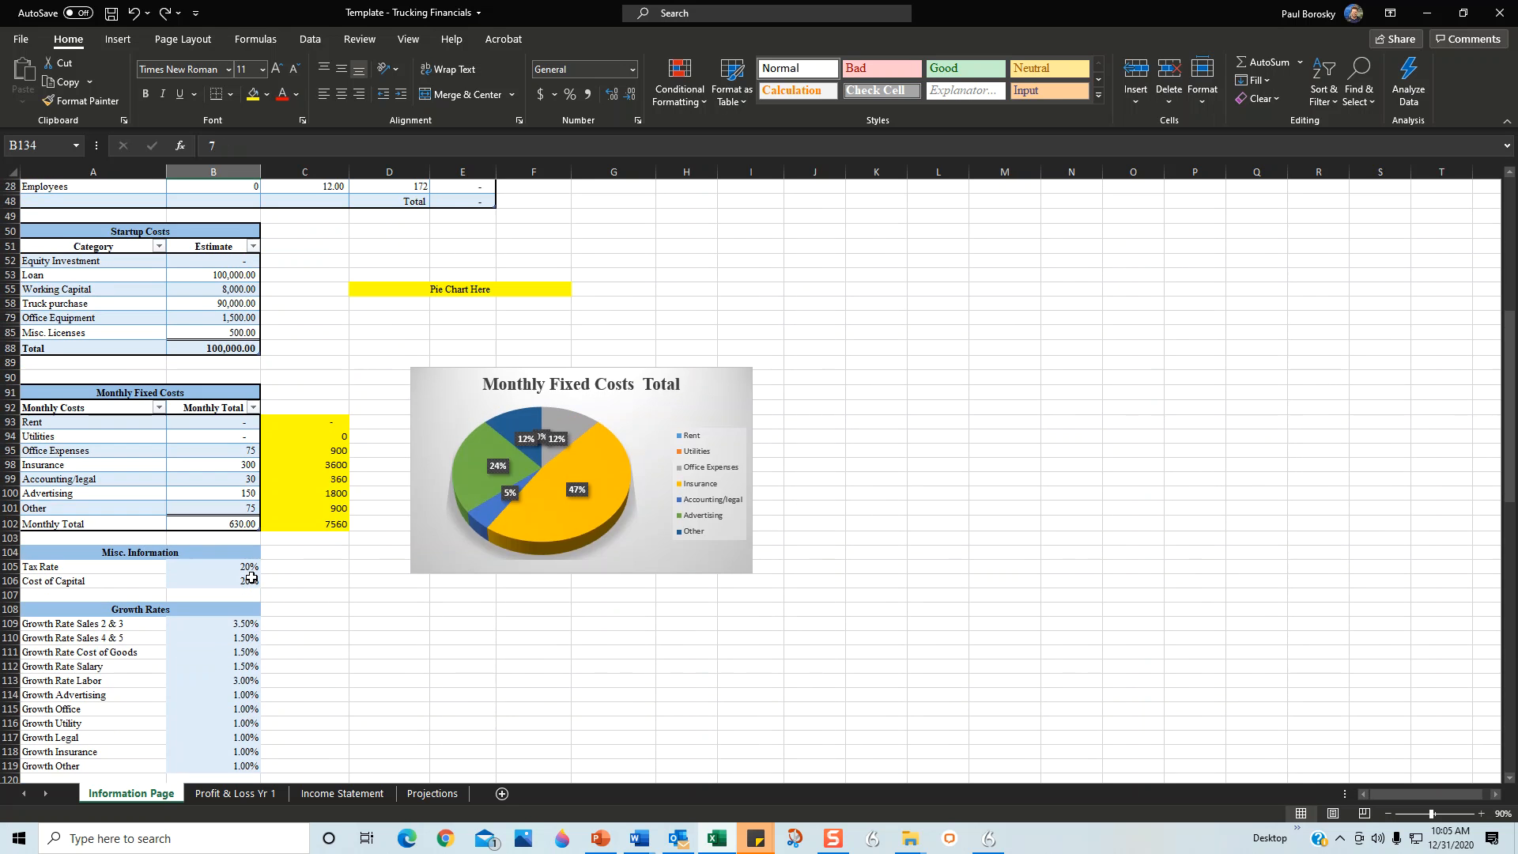
{"action": "scroll", "coordinate": [250, 579], "scroll_direction": "up", "scroll_amount": 6}
{"action": "scroll", "coordinate": [182, 521], "scroll_direction": "down", "scroll_amount": 1}
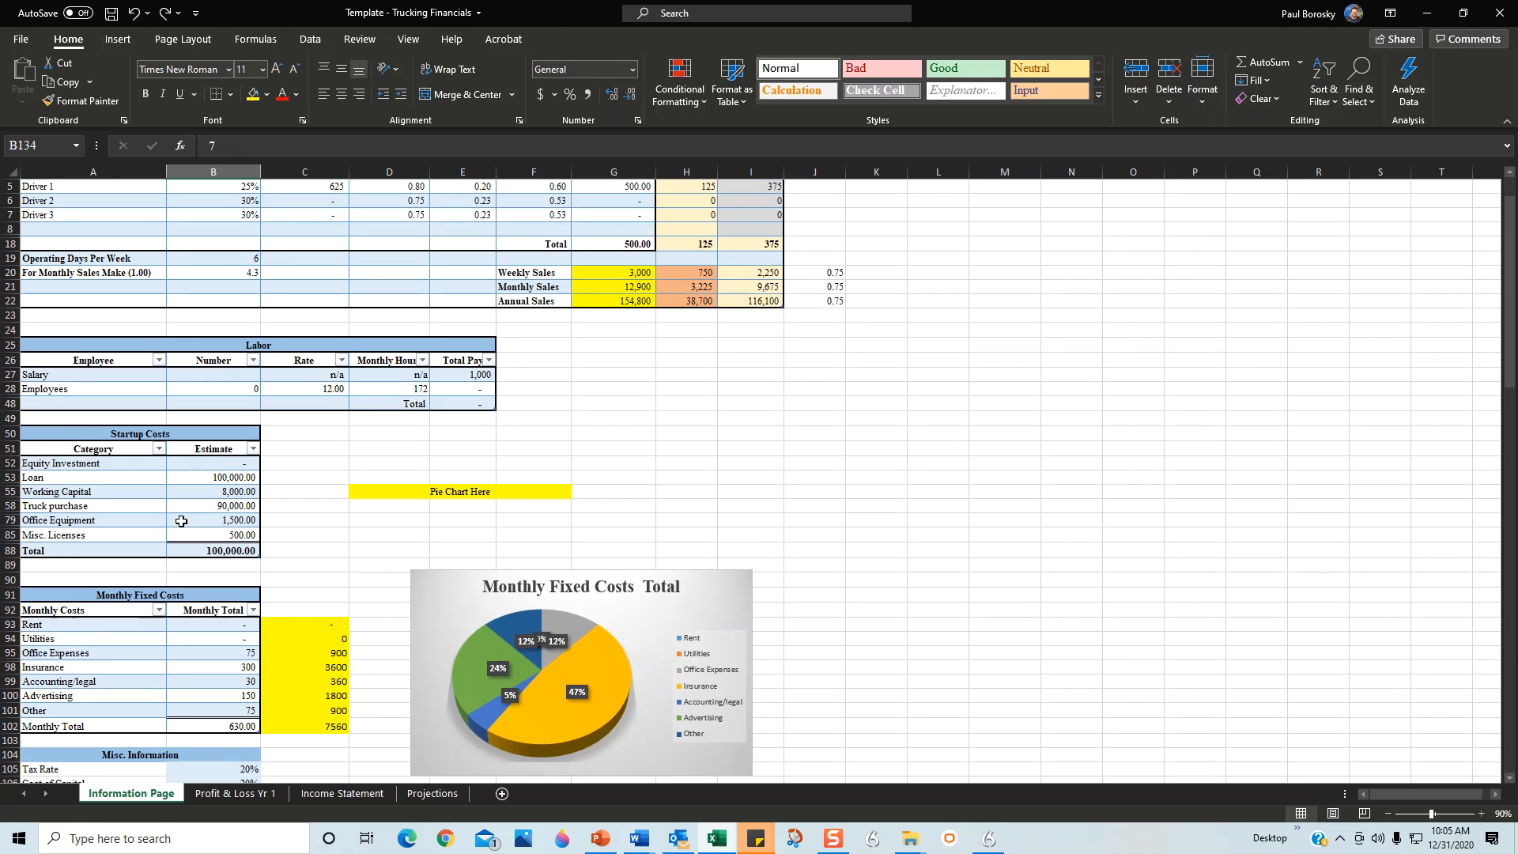
{"action": "left_click", "coordinate": [182, 521]}
{"action": "scroll", "coordinate": [182, 521], "scroll_direction": "down", "scroll_amount": 1}
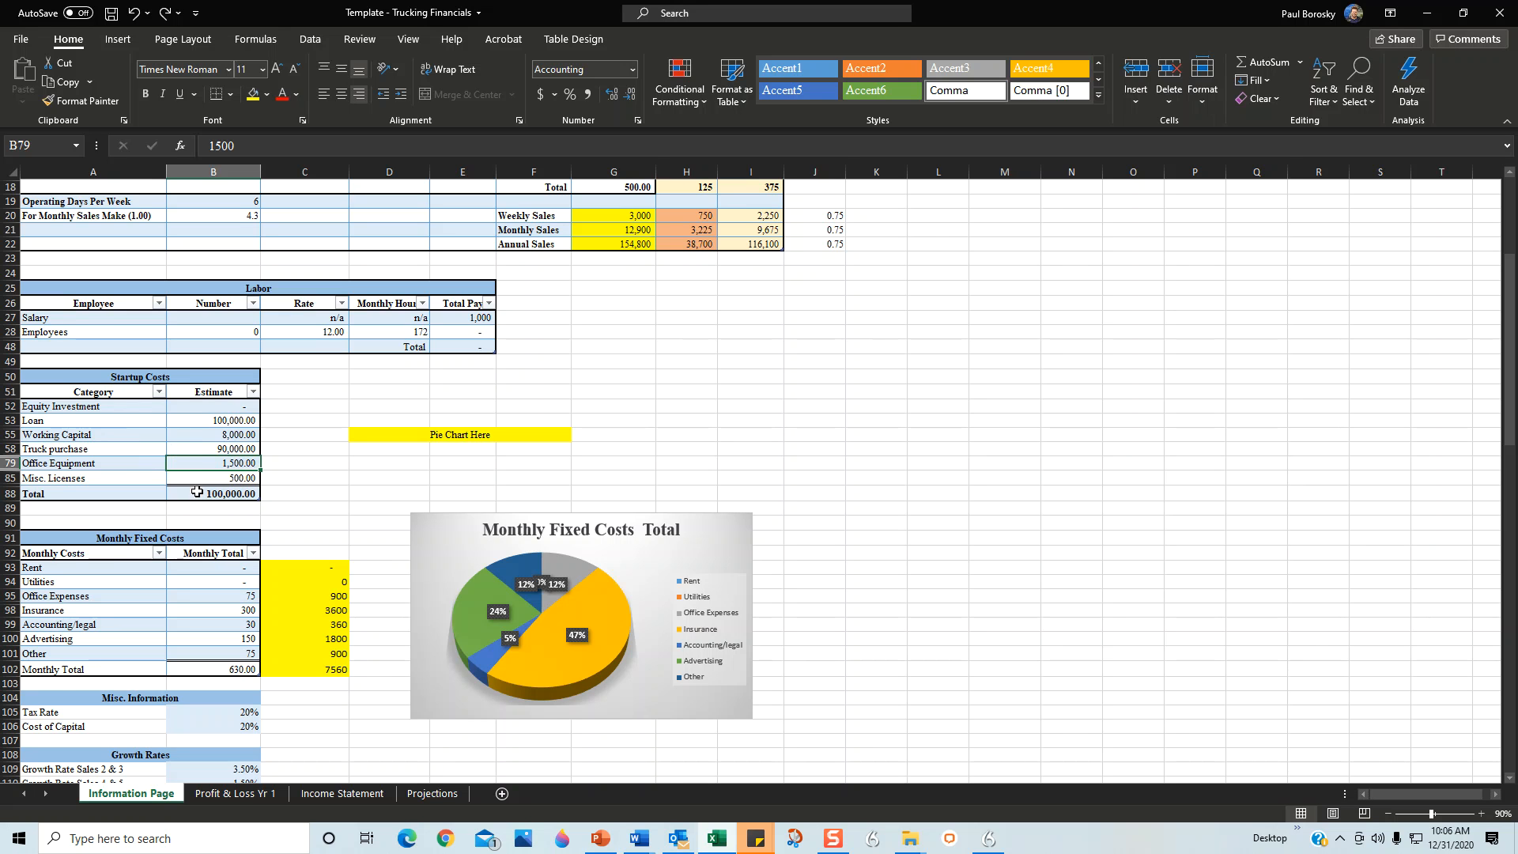
Review the Monthly Fixed Costs amounts from Rent to Other and inspect the Monthly Total formula
{"action": "scroll", "coordinate": [204, 494], "scroll_direction": "down", "scroll_amount": 3}
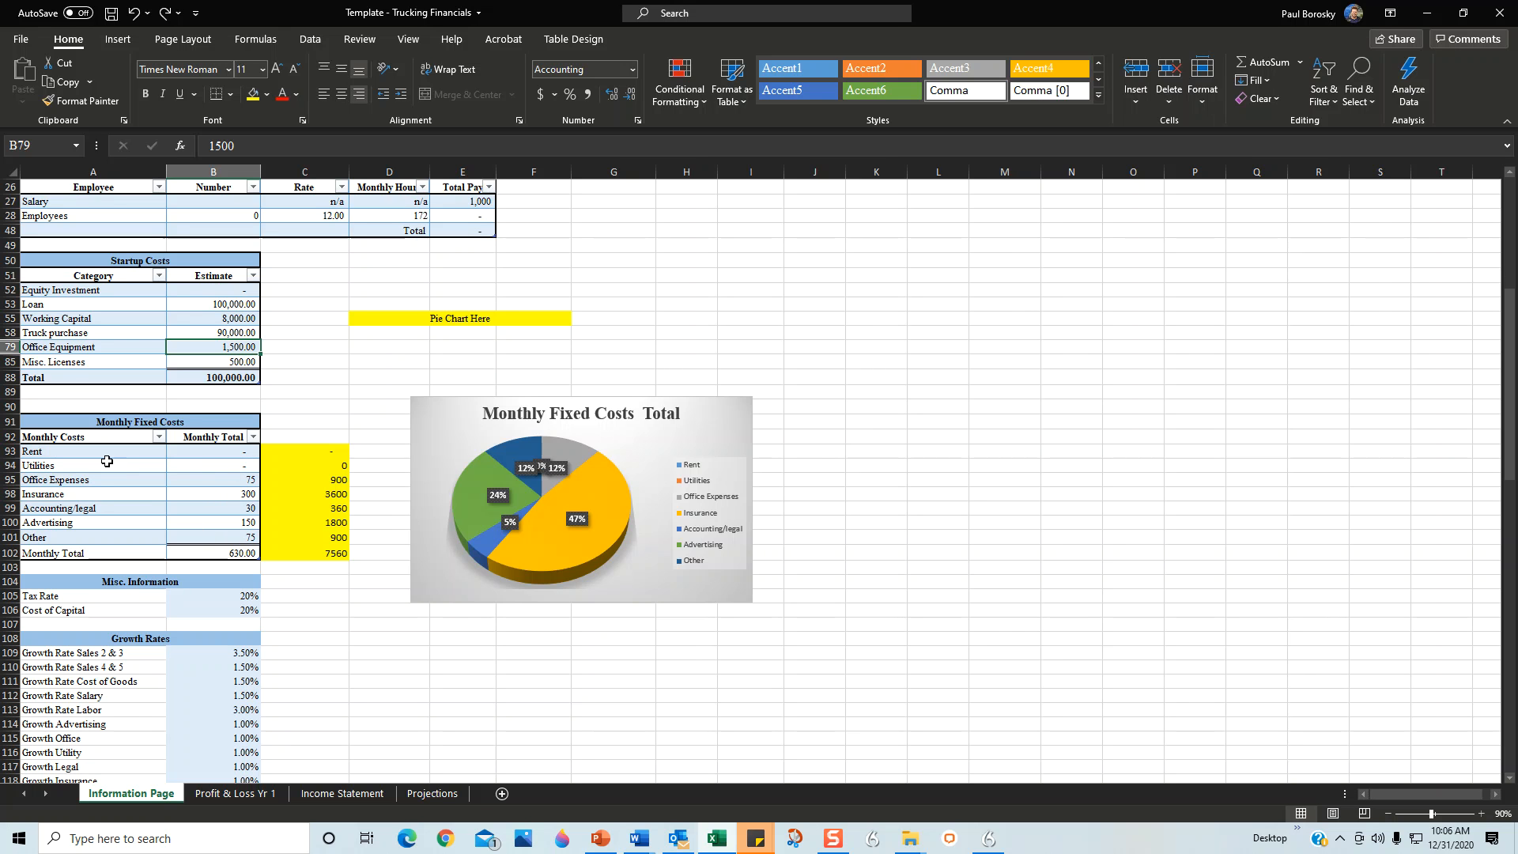
{"action": "left_click", "coordinate": [220, 452]}
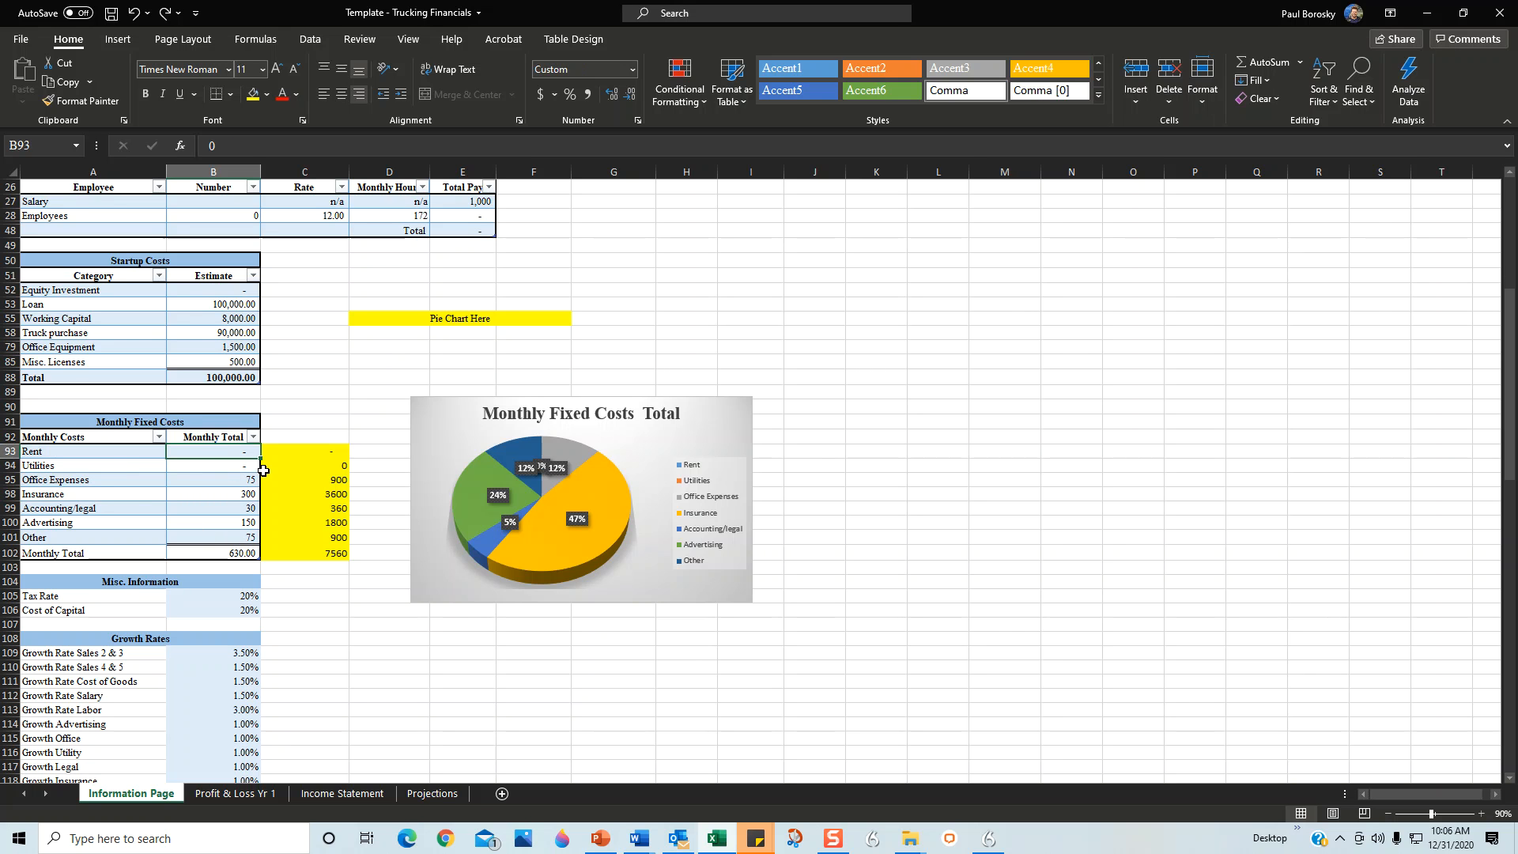
{"action": "left_click", "coordinate": [222, 465]}
{"action": "left_click", "coordinate": [239, 491]}
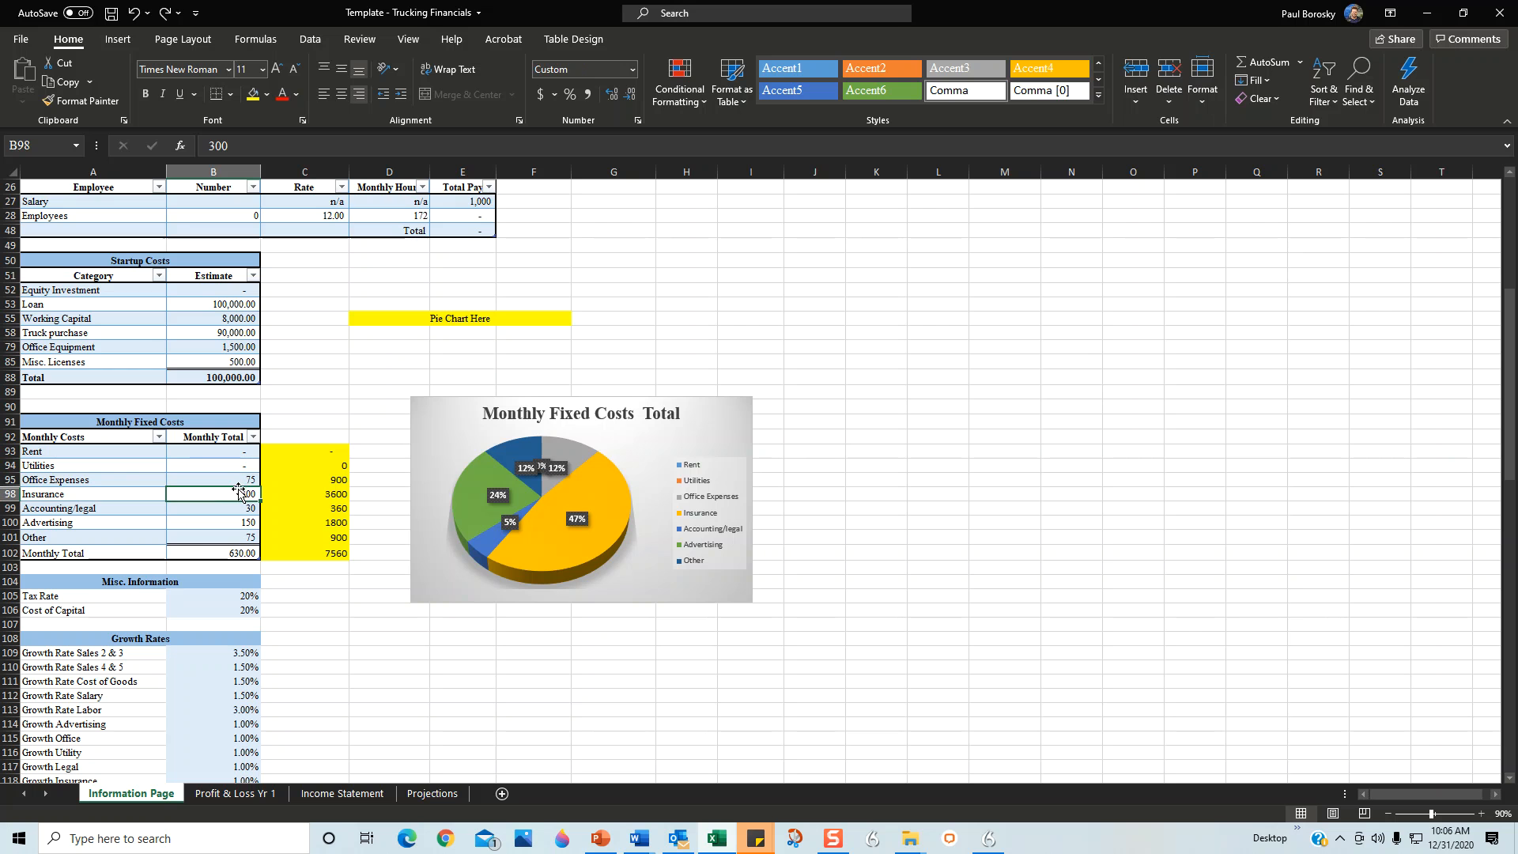
{"action": "left_click", "coordinate": [236, 510]}
{"action": "left_click", "coordinate": [234, 522]}
{"action": "left_click", "coordinate": [235, 533]}
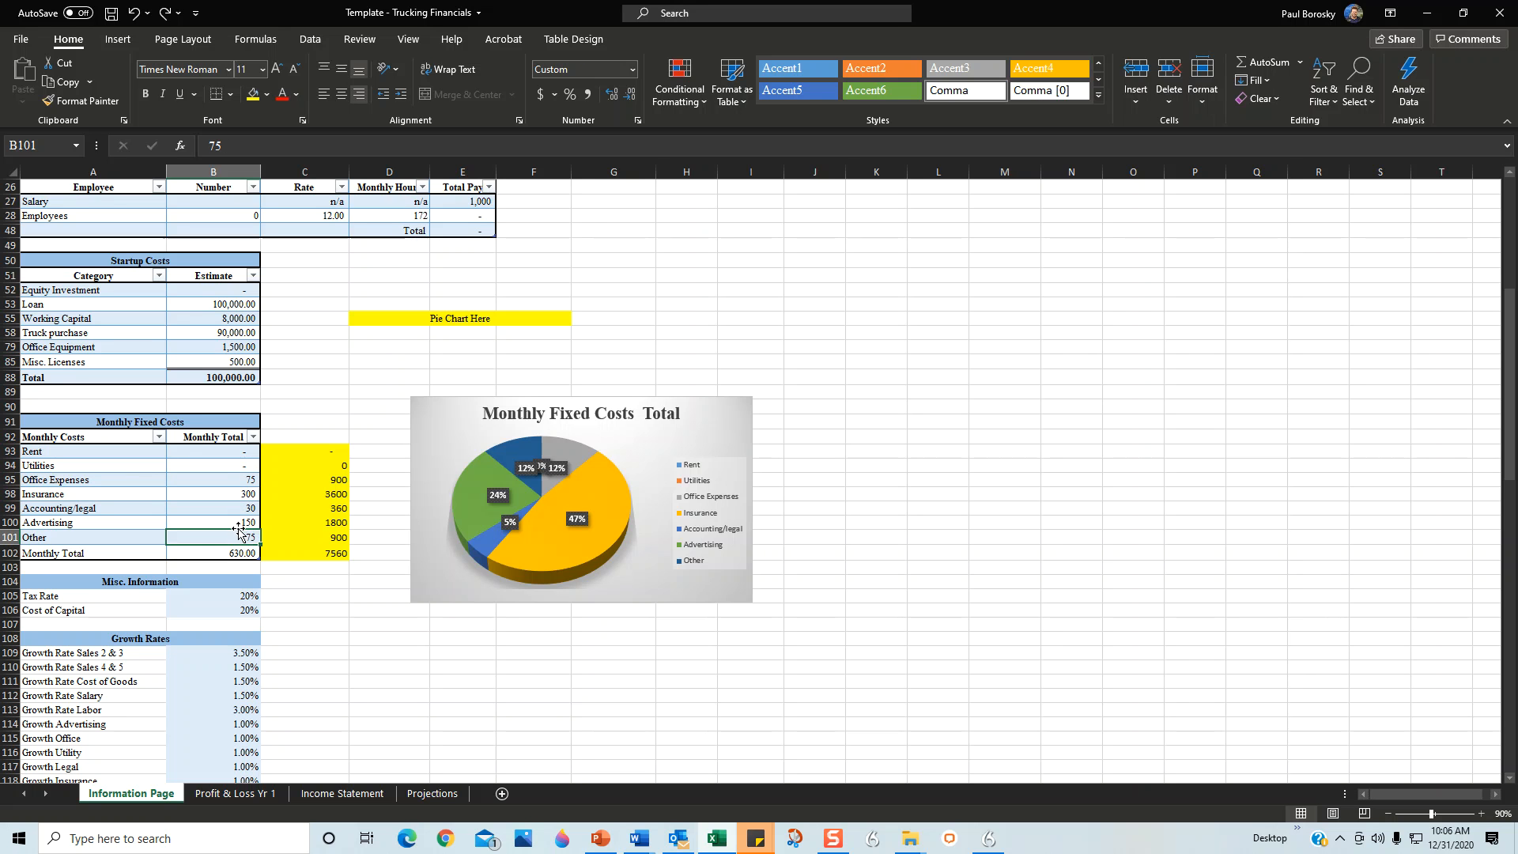
{"action": "left_click", "coordinate": [224, 552]}
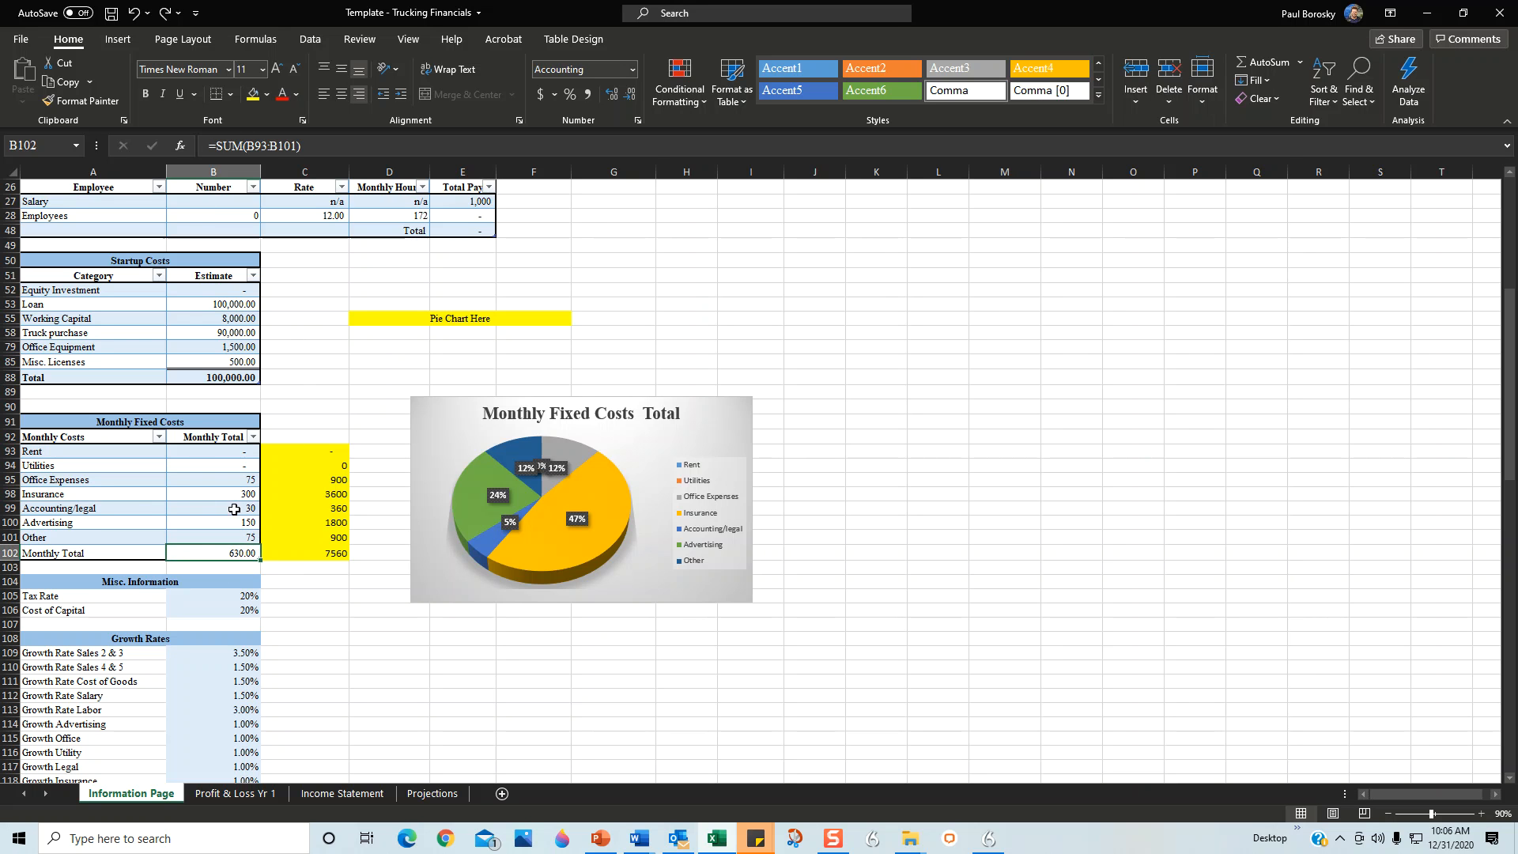
Look over the Misc. Information and Growth Rates sections and check Driver 2's % Sales in the Daily Sales table
{"action": "left_click", "coordinate": [314, 623]}
{"action": "scroll", "coordinate": [204, 532], "scroll_direction": "down", "scroll_amount": 1}
{"action": "scroll", "coordinate": [204, 532], "scroll_direction": "down", "scroll_amount": 4}
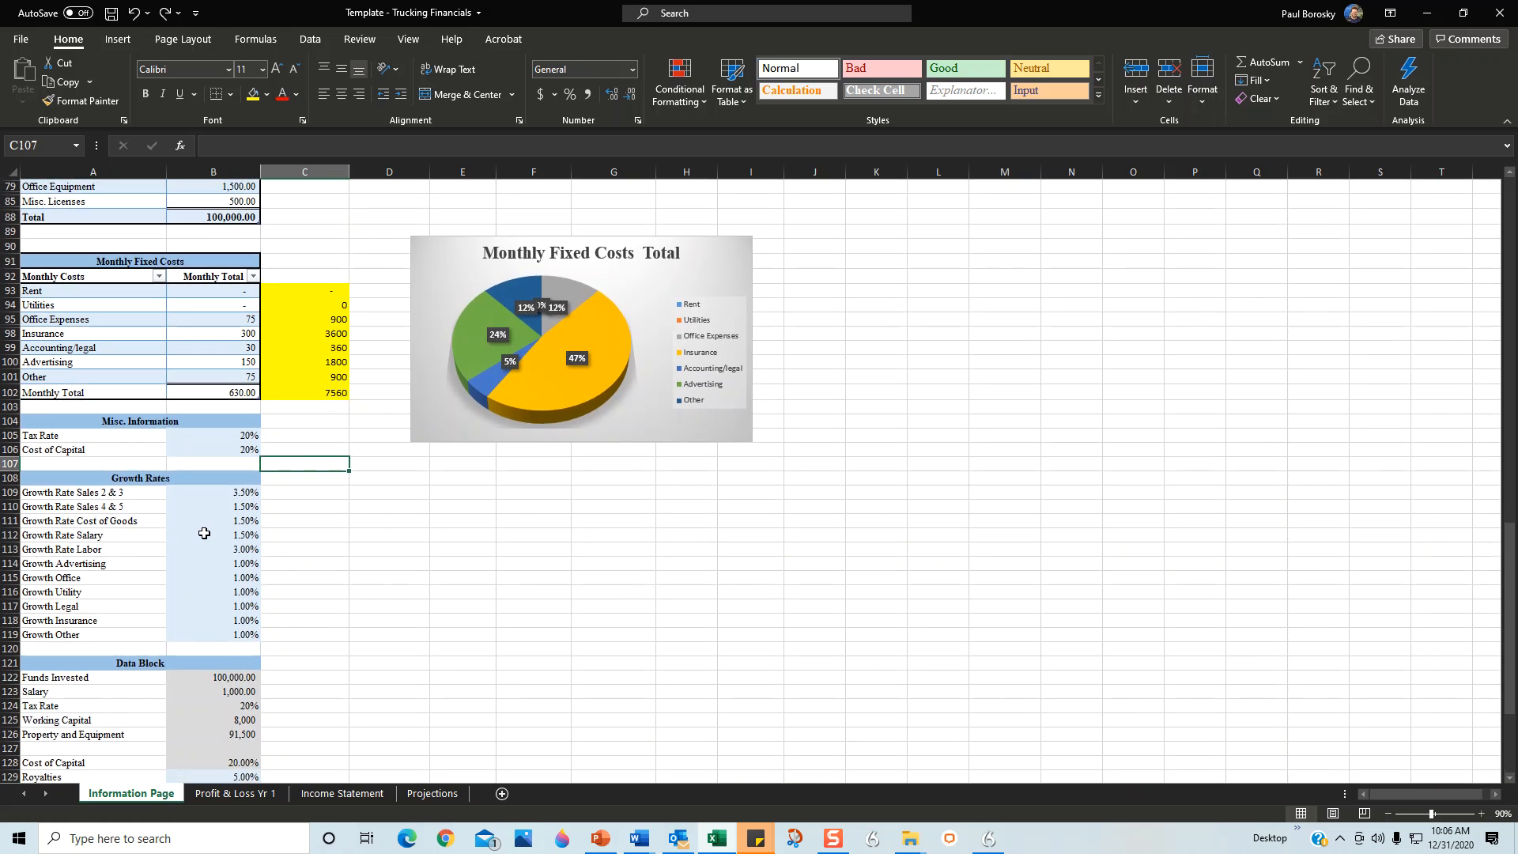
{"action": "scroll", "coordinate": [245, 552], "scroll_direction": "up", "scroll_amount": 5}
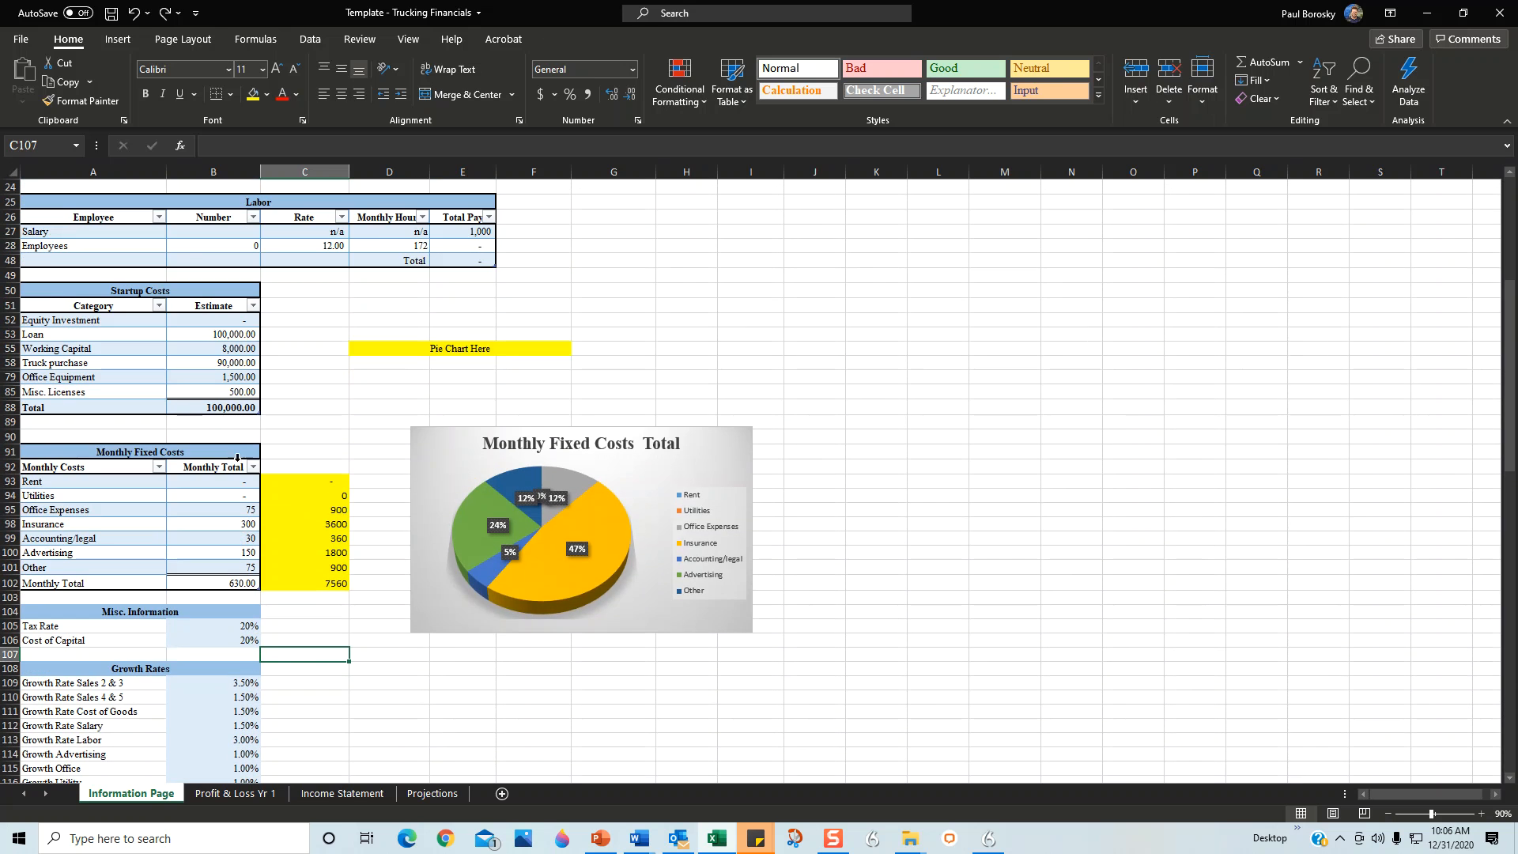
{"action": "scroll", "coordinate": [236, 455], "scroll_direction": "up", "scroll_amount": 5}
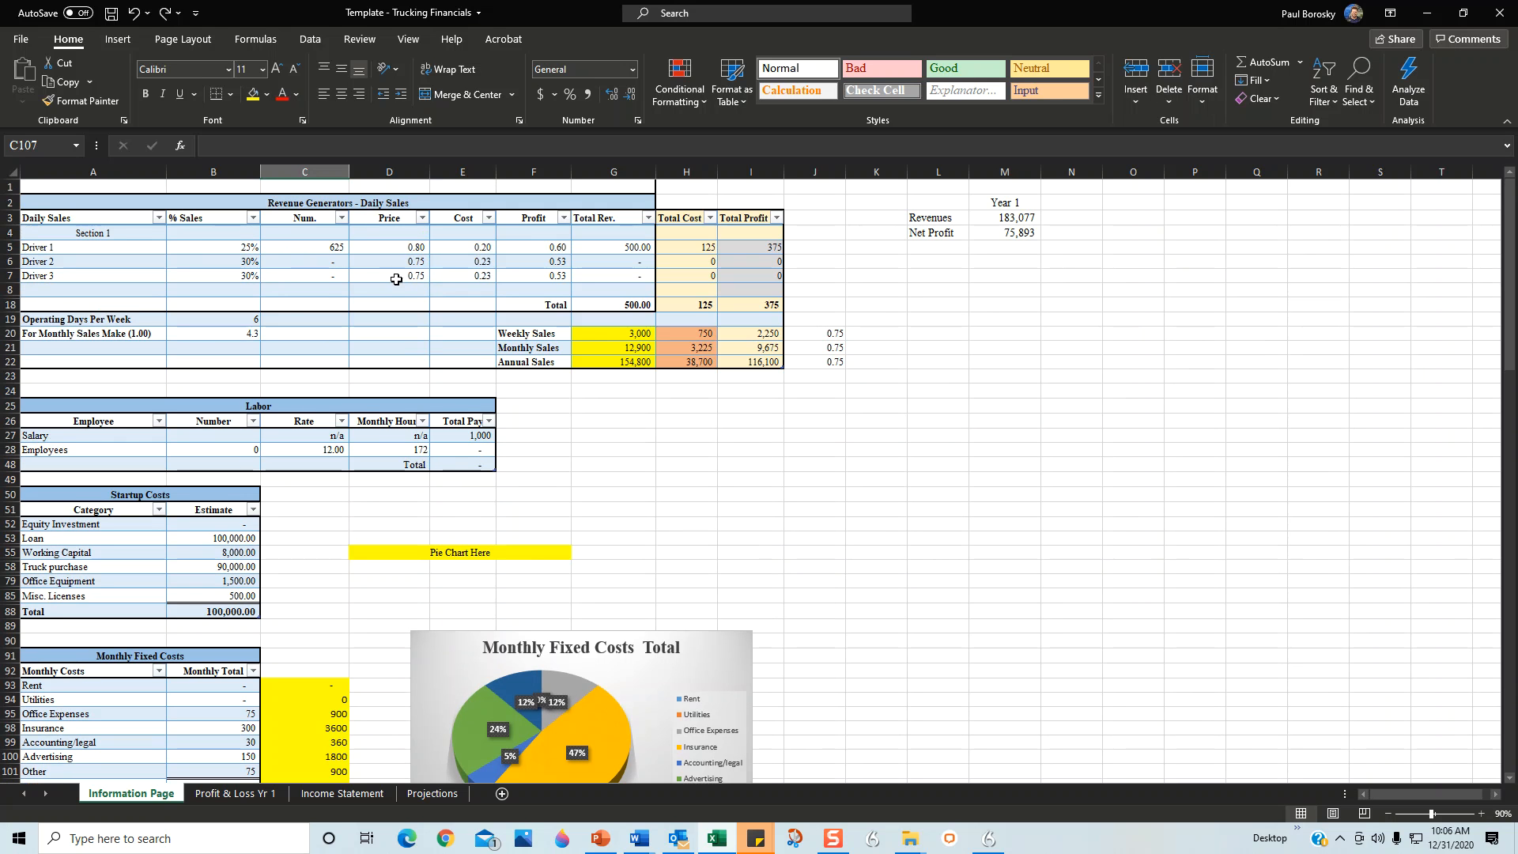
{"action": "scroll", "coordinate": [411, 400], "scroll_direction": "down", "scroll_amount": 2}
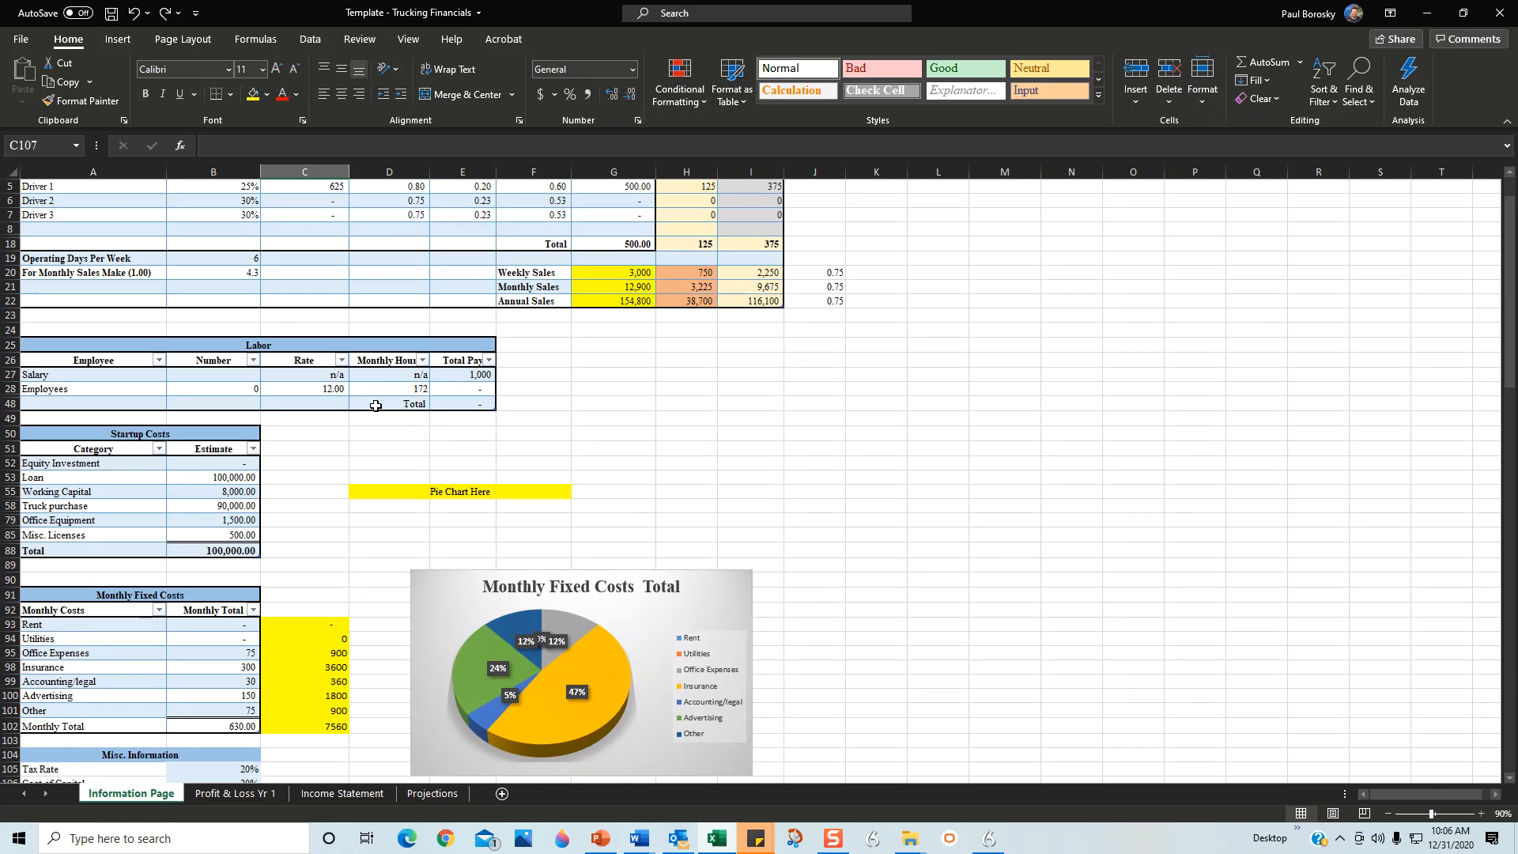
{"action": "scroll", "coordinate": [325, 252], "scroll_direction": "up", "scroll_amount": 2}
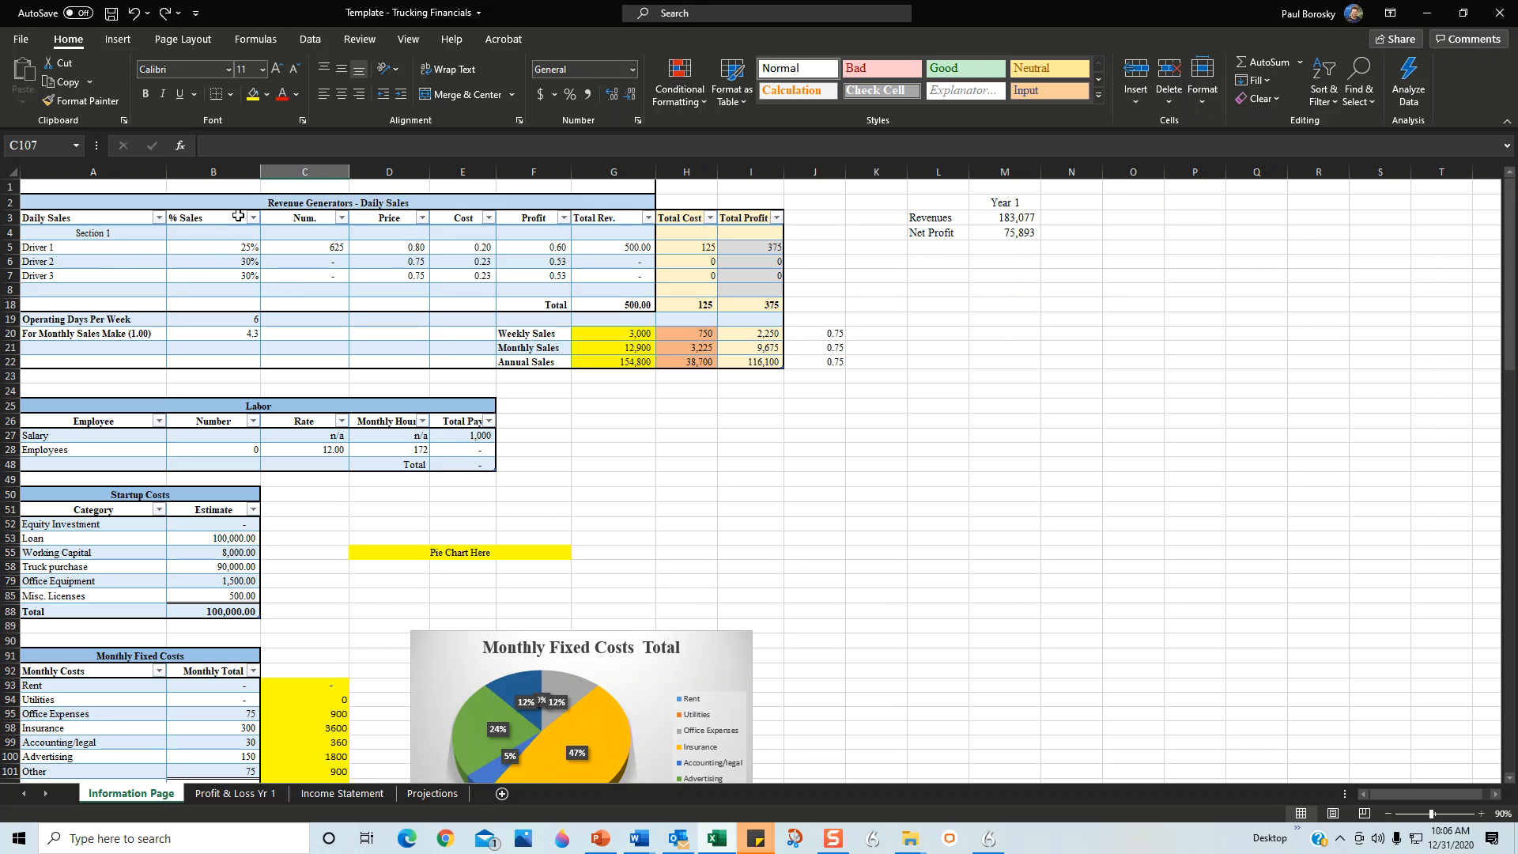
{"action": "left_click", "coordinate": [227, 264]}
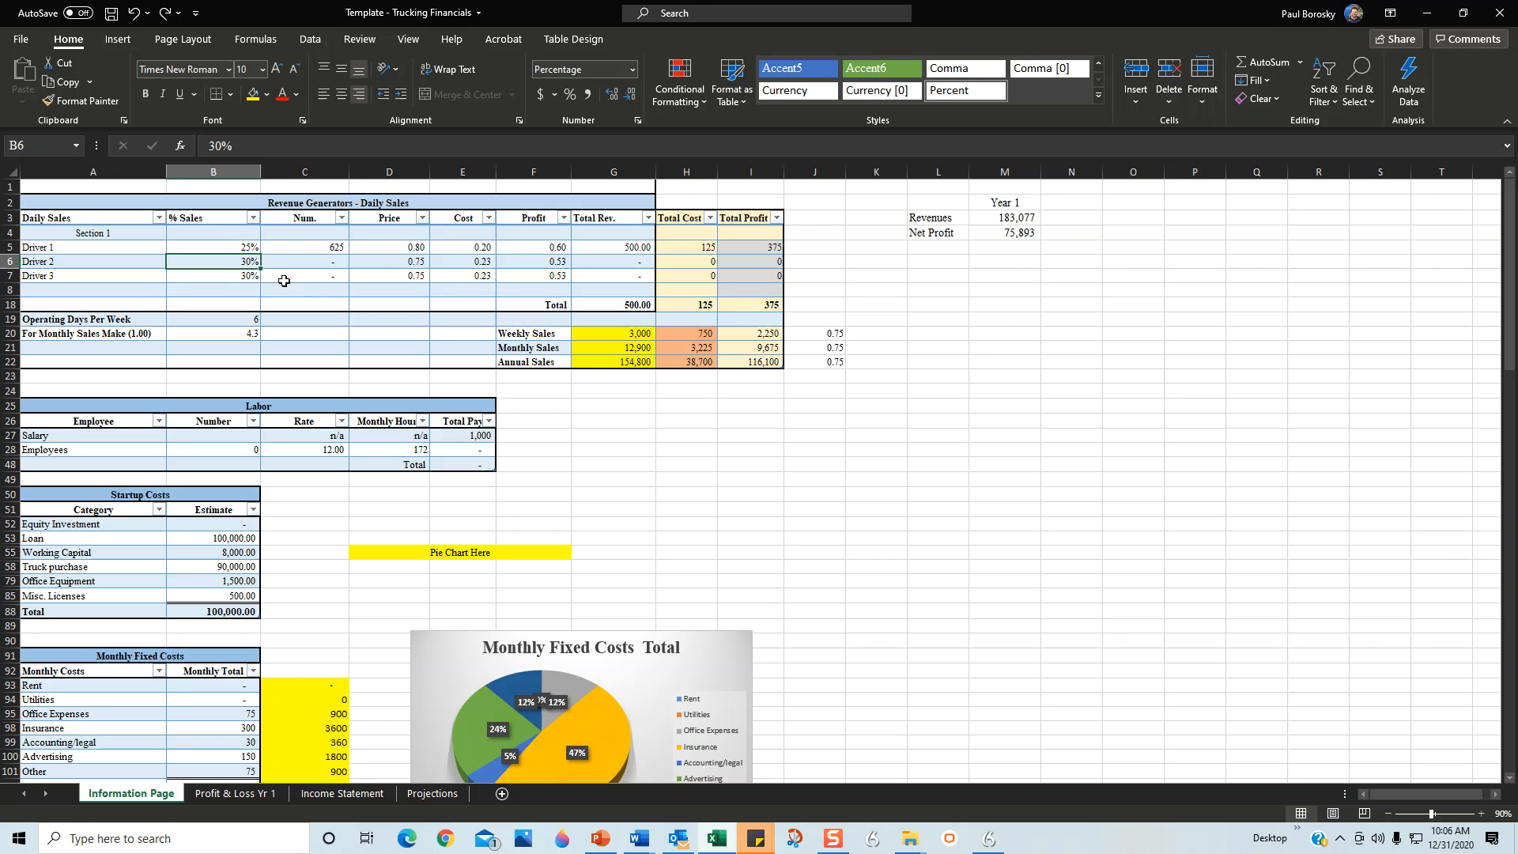
Check the Employees number and rate in the Labor table and look over the cost sections below it
{"action": "left_click", "coordinate": [579, 419]}
{"action": "scroll", "coordinate": [258, 324], "scroll_direction": "down", "scroll_amount": 1}
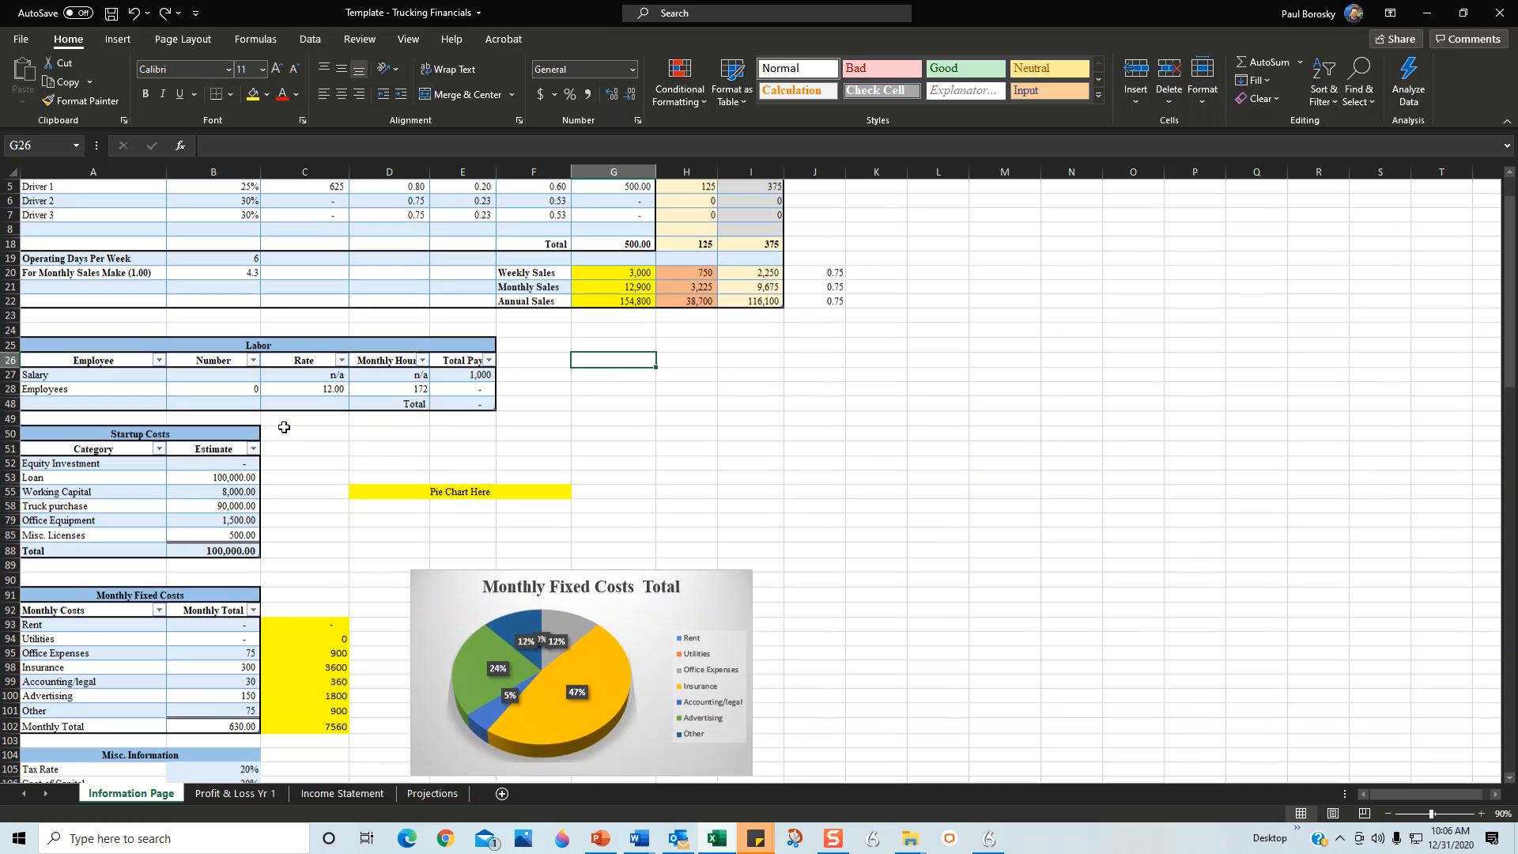
{"action": "left_click", "coordinate": [193, 386]}
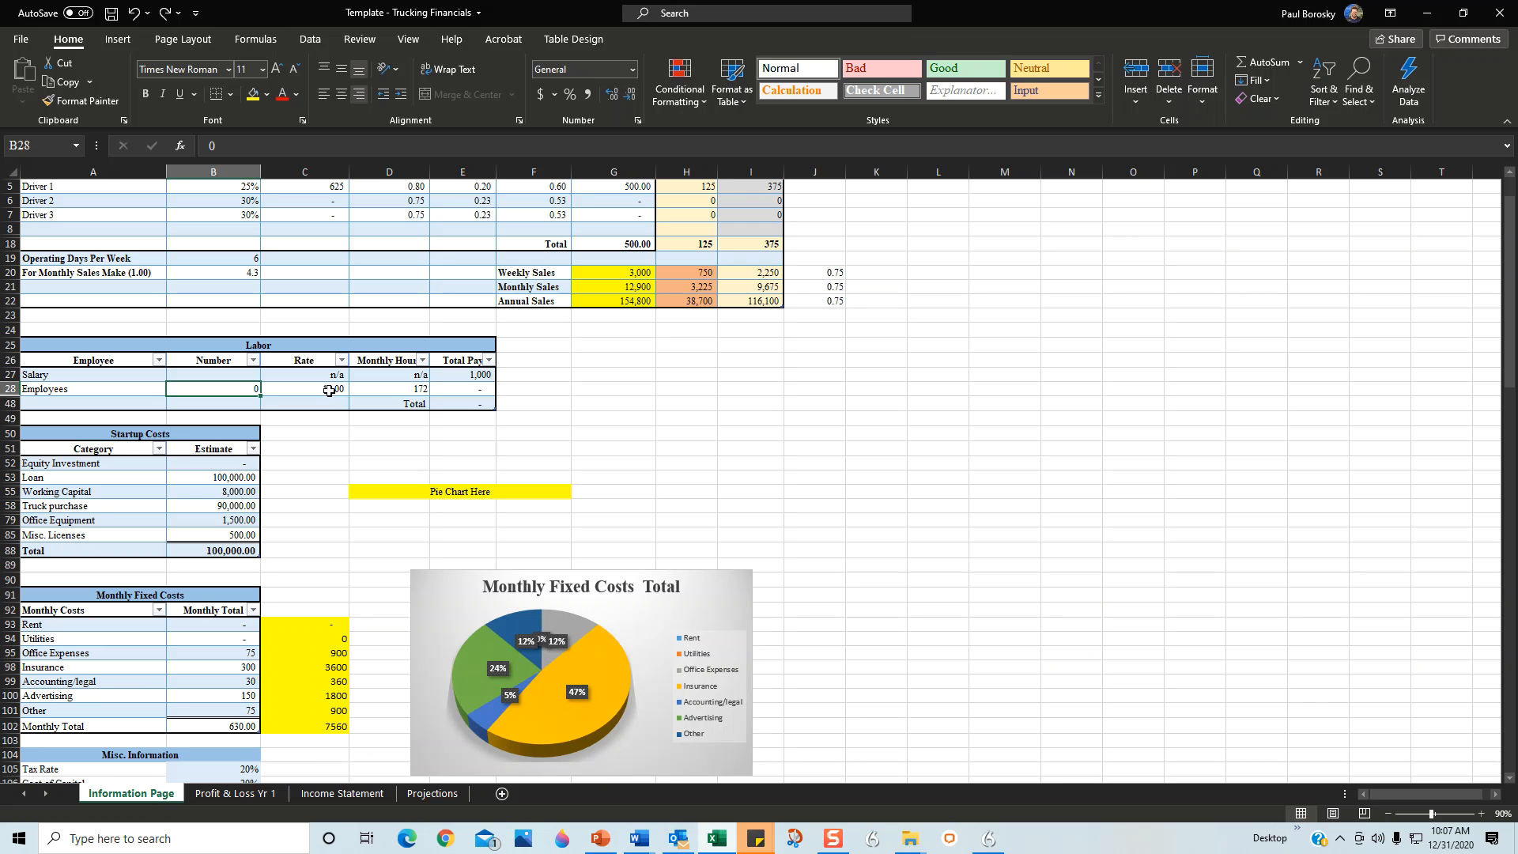
{"action": "left_click", "coordinate": [317, 385]}
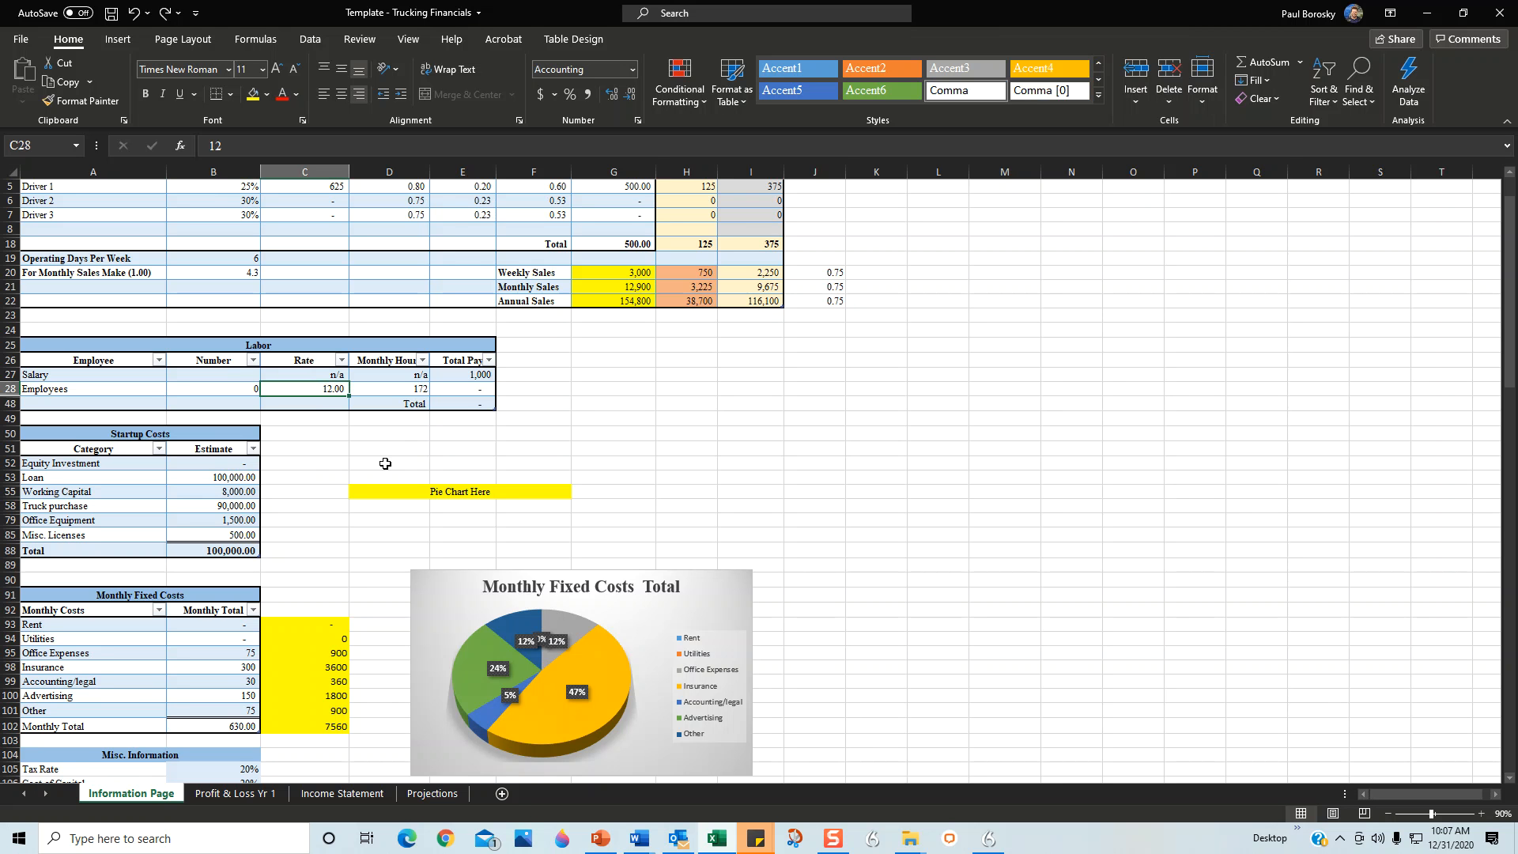
{"action": "scroll", "coordinate": [269, 438], "scroll_direction": "down", "scroll_amount": 3}
{"action": "scroll", "coordinate": [277, 439], "scroll_direction": "up", "scroll_amount": 2}
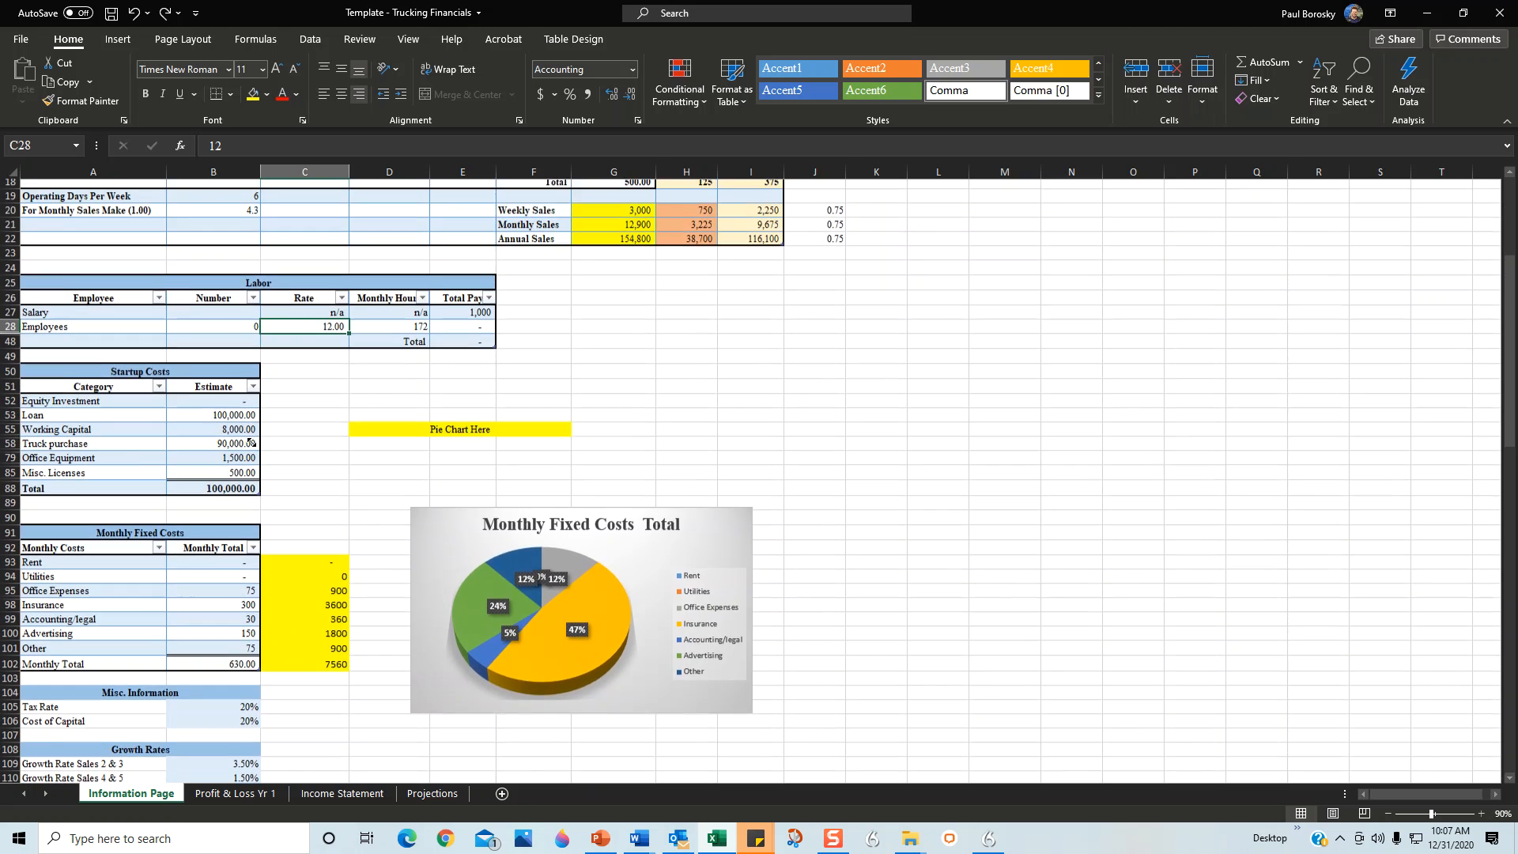
{"action": "scroll", "coordinate": [369, 543], "scroll_direction": "up", "scroll_amount": 3}
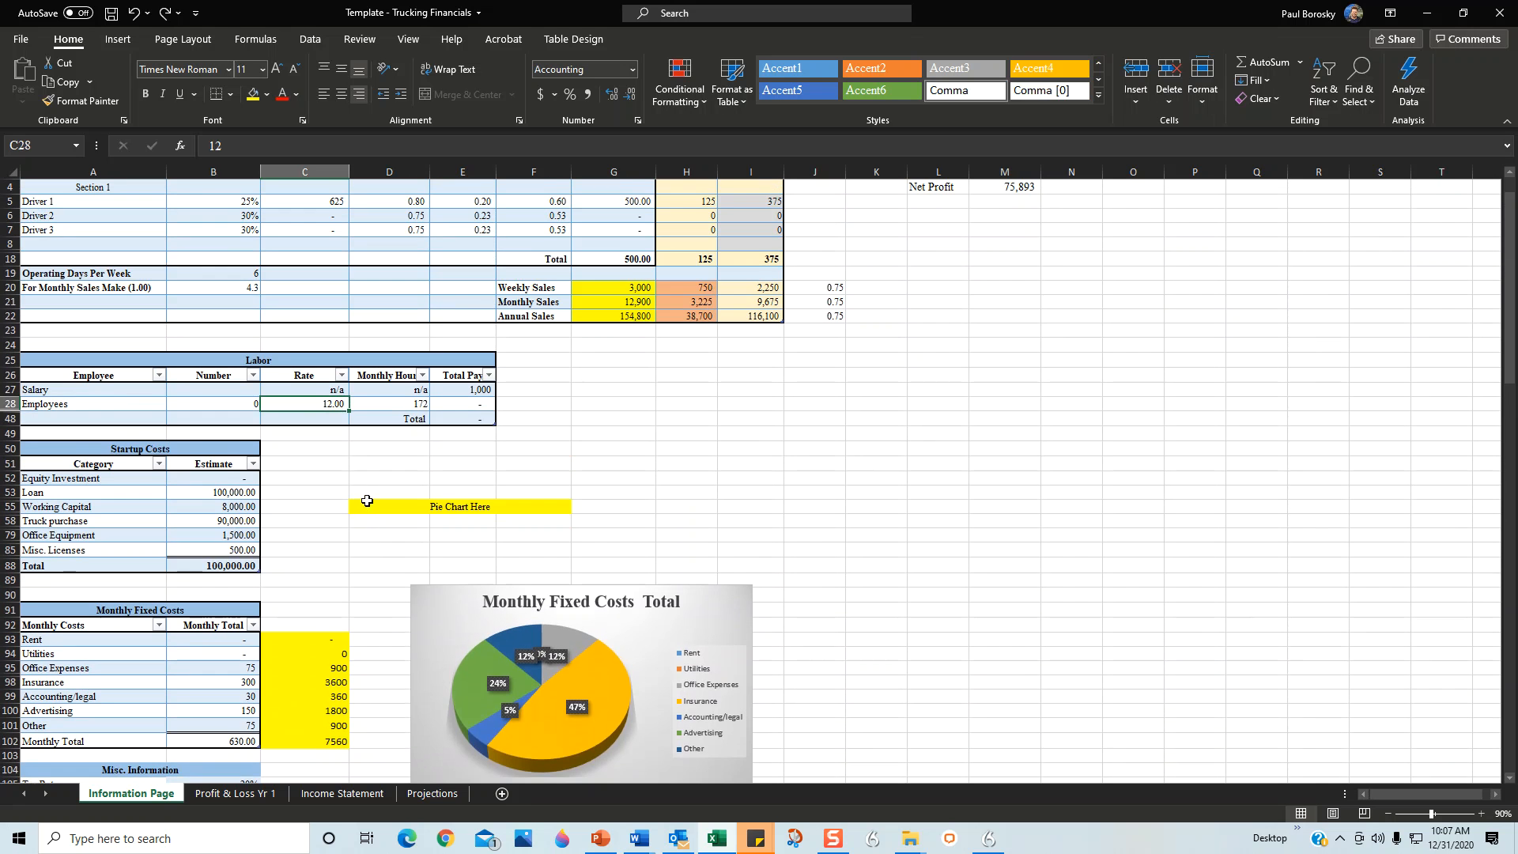
{"action": "scroll", "coordinate": [341, 359], "scroll_direction": "down", "scroll_amount": 3}
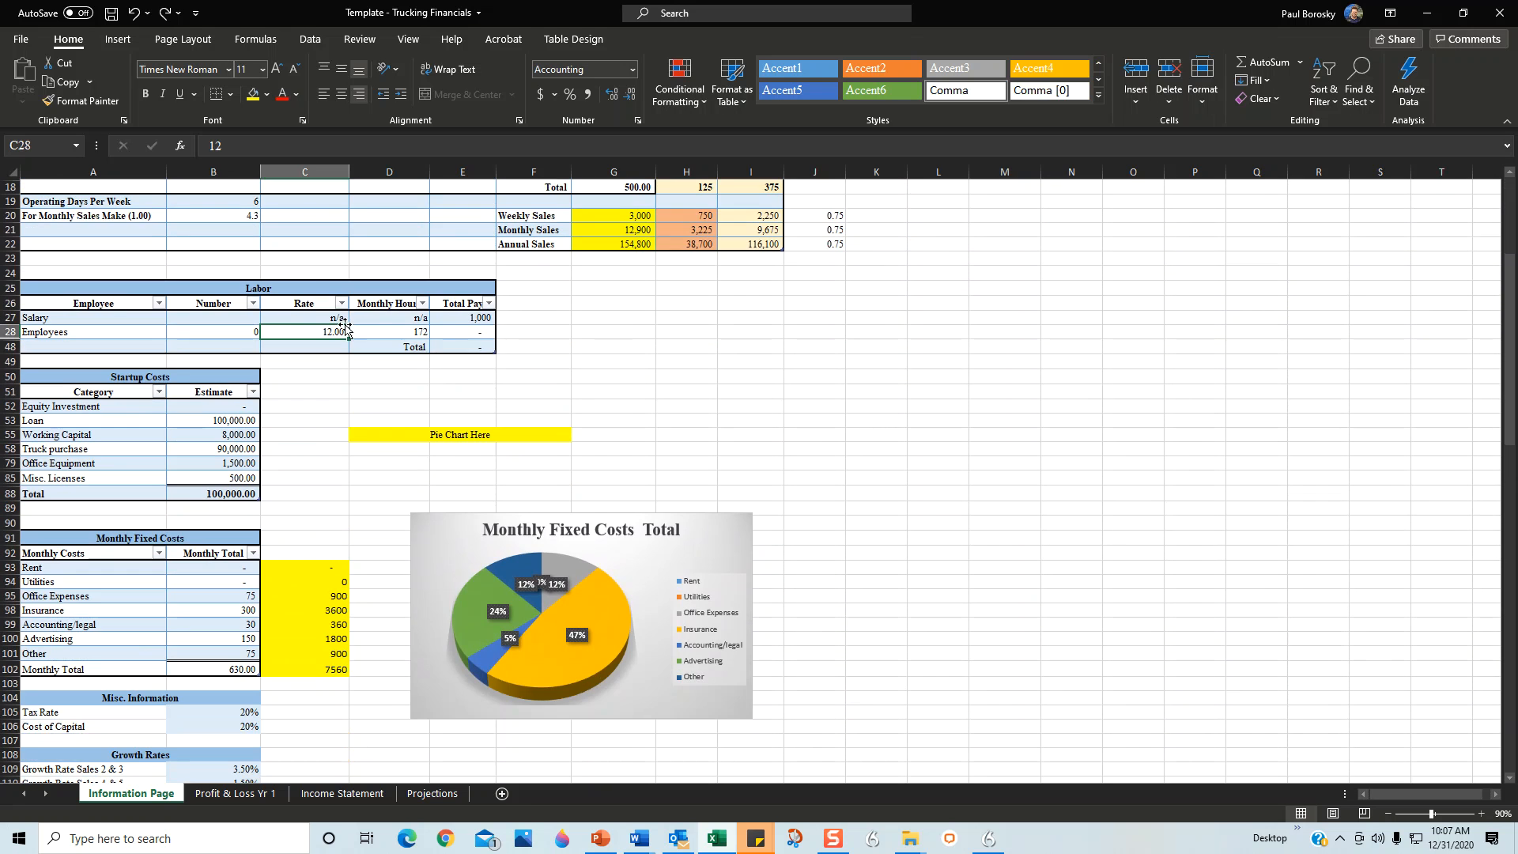
{"action": "scroll", "coordinate": [174, 443], "scroll_direction": "down", "scroll_amount": 3}
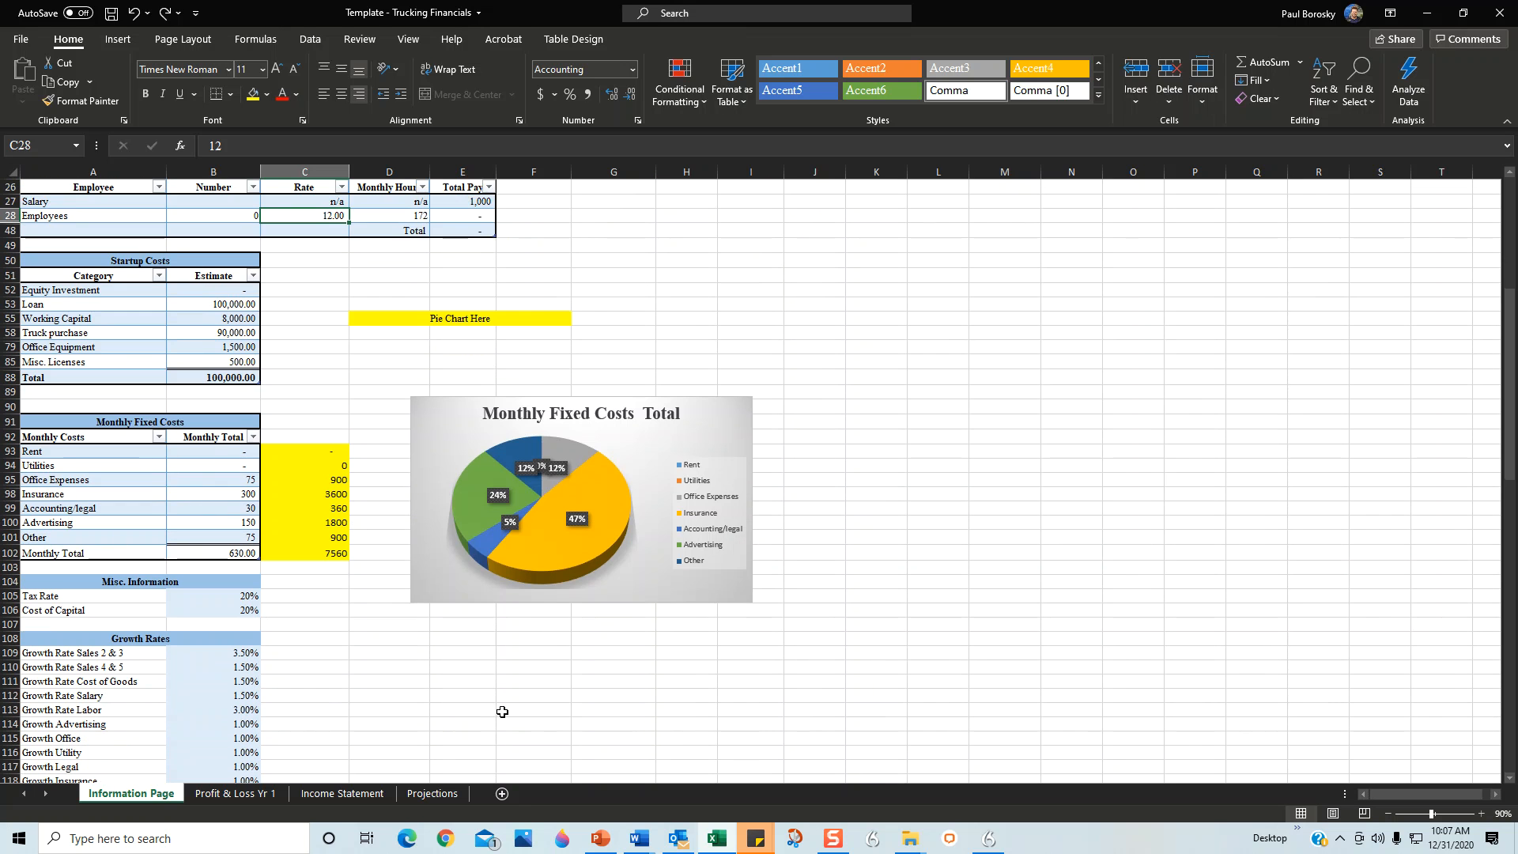
{"action": "scroll", "coordinate": [373, 425], "scroll_direction": "up", "scroll_amount": 3}
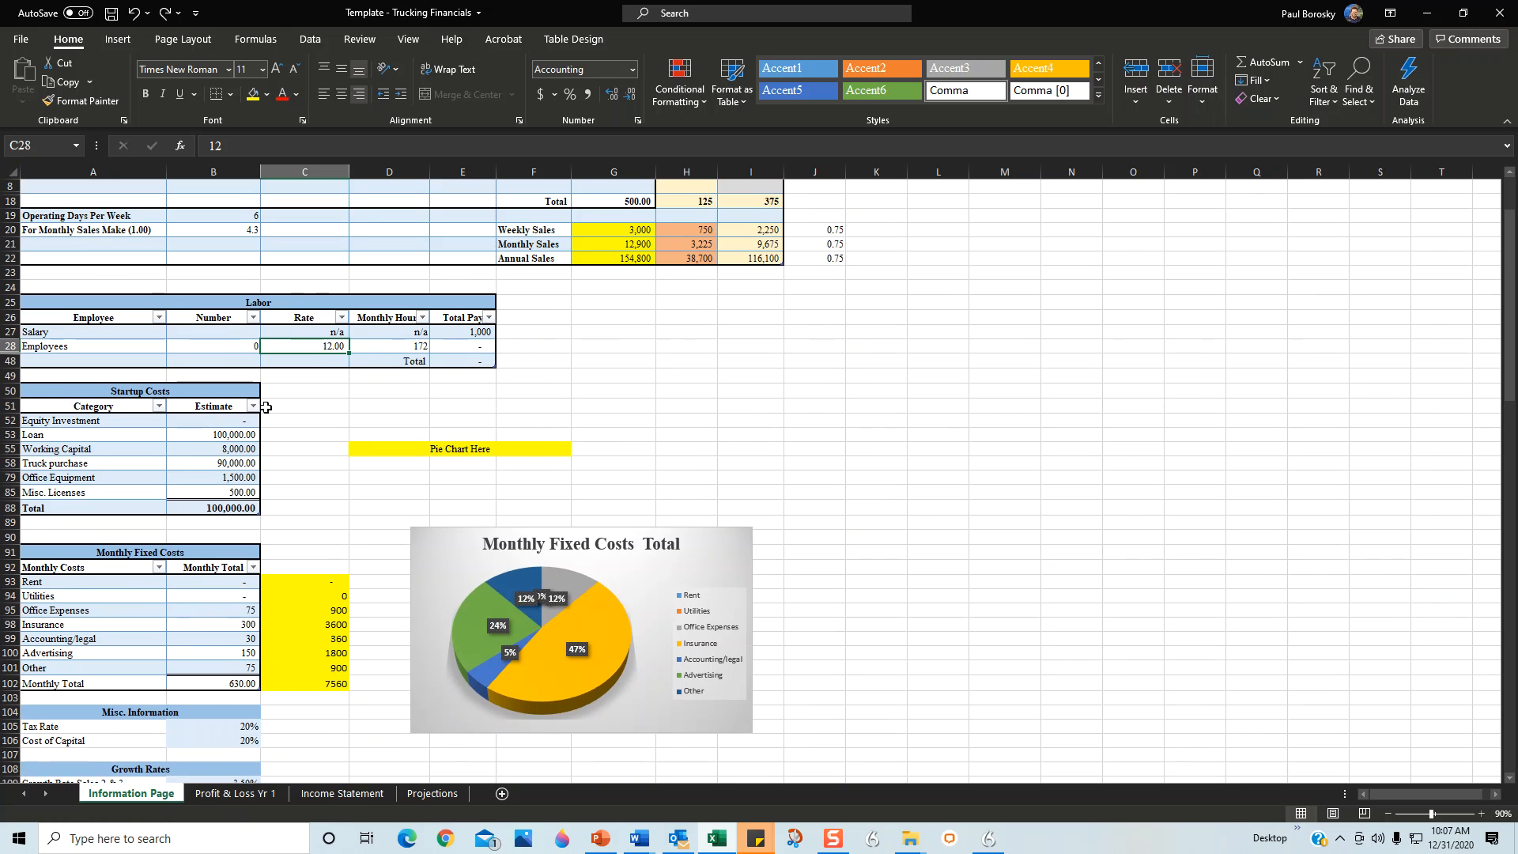
Examine the Quarter 1 to Quarter 4 pro forma income statements on the Profit & Loss Yr 1 sheet, selecting each quarter's table
{"action": "left_click", "coordinate": [236, 792]}
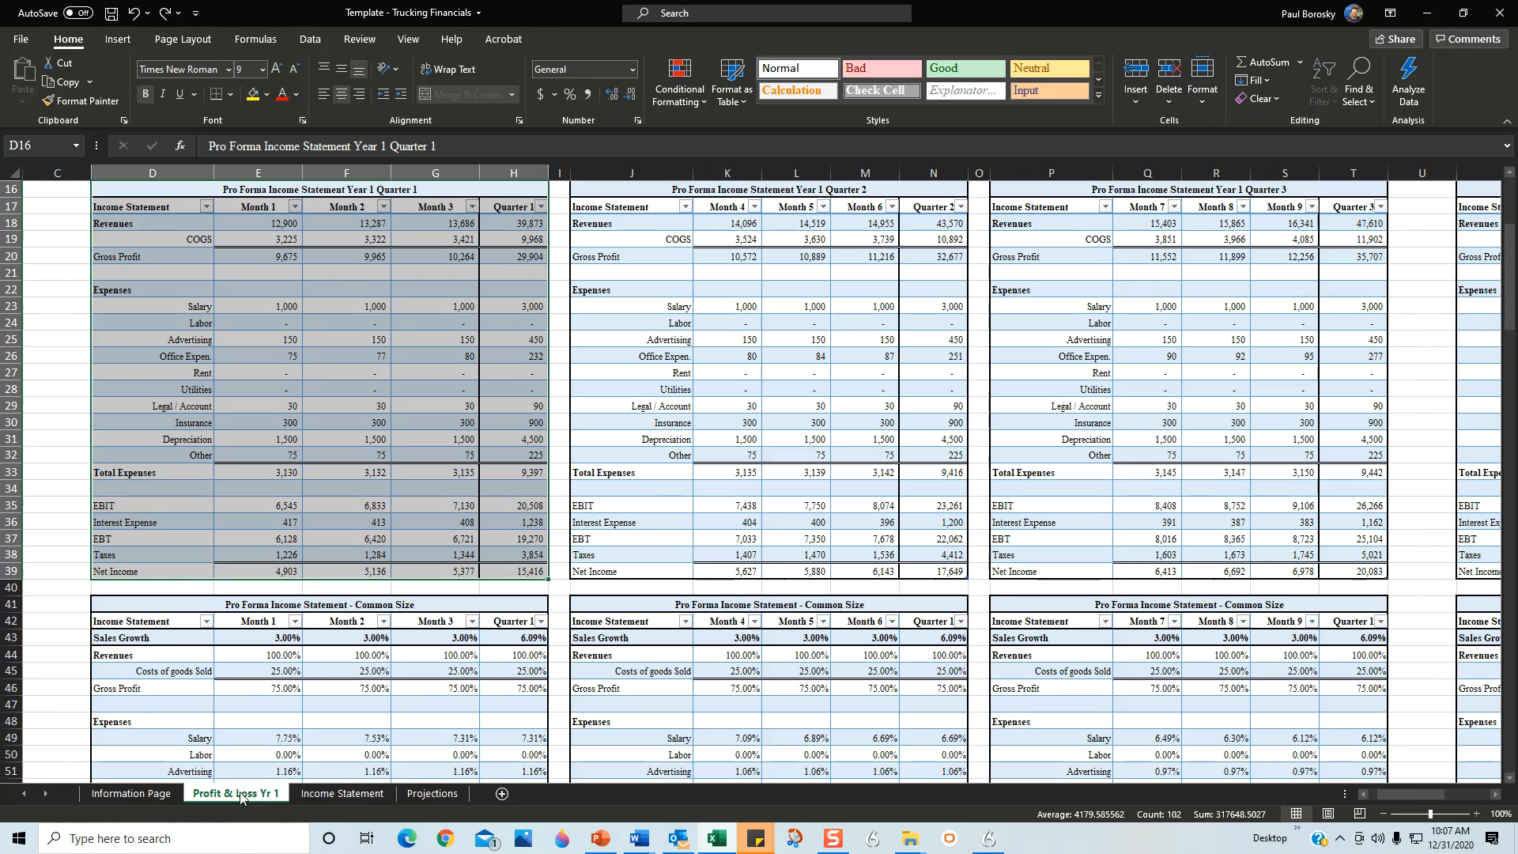
{"action": "left_click", "coordinate": [438, 505]}
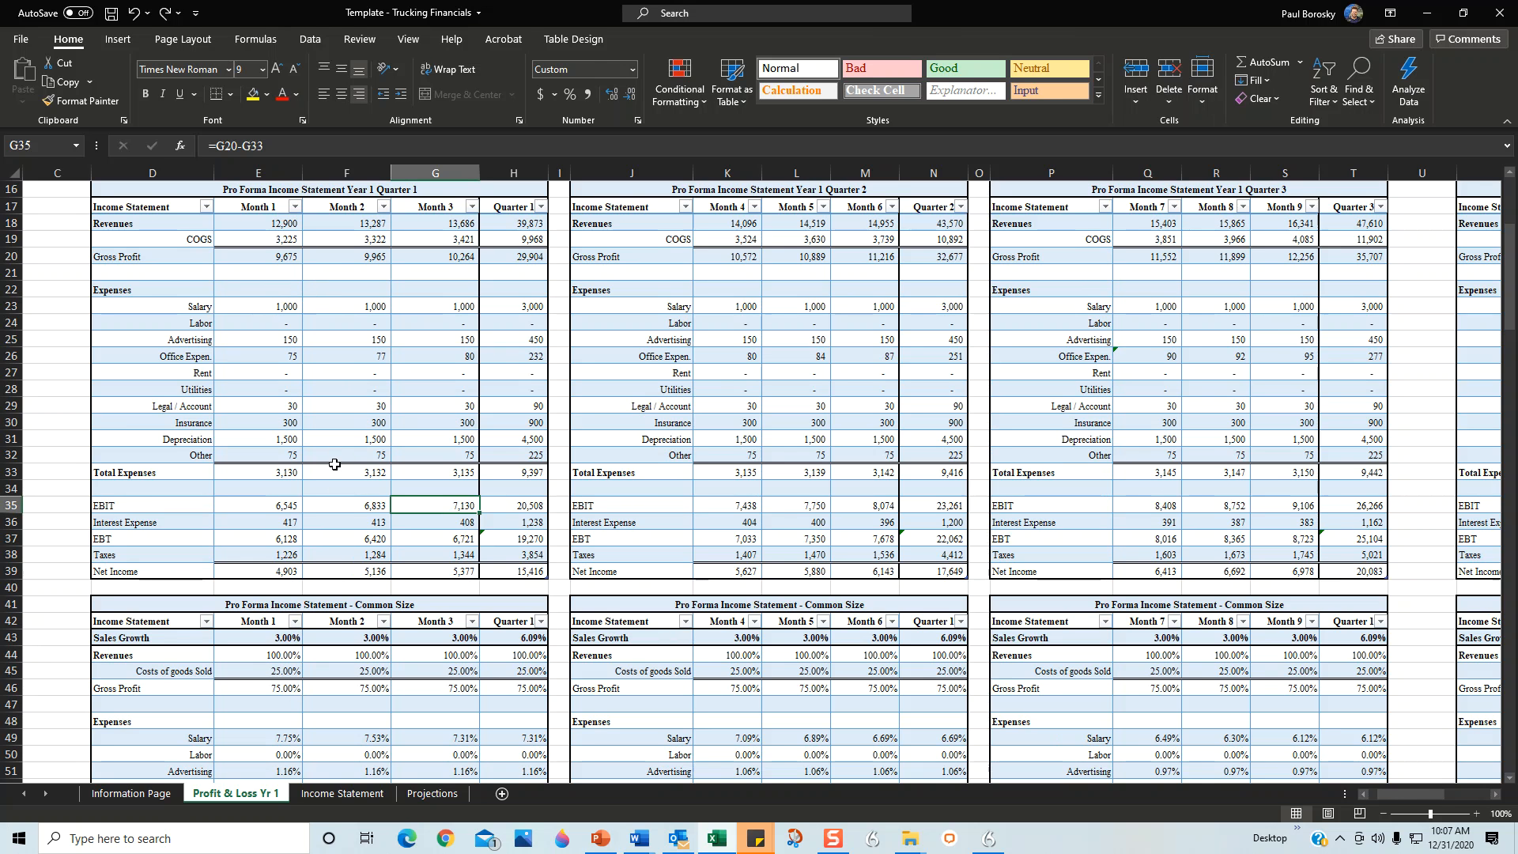
{"action": "left_click_drag", "start_coordinate": [344, 190], "coordinate": [354, 571]}
{"action": "left_click_drag", "start_coordinate": [724, 190], "coordinate": [764, 573]}
{"action": "scroll", "coordinate": [767, 589], "scroll_direction": "up", "scroll_amount": 3}
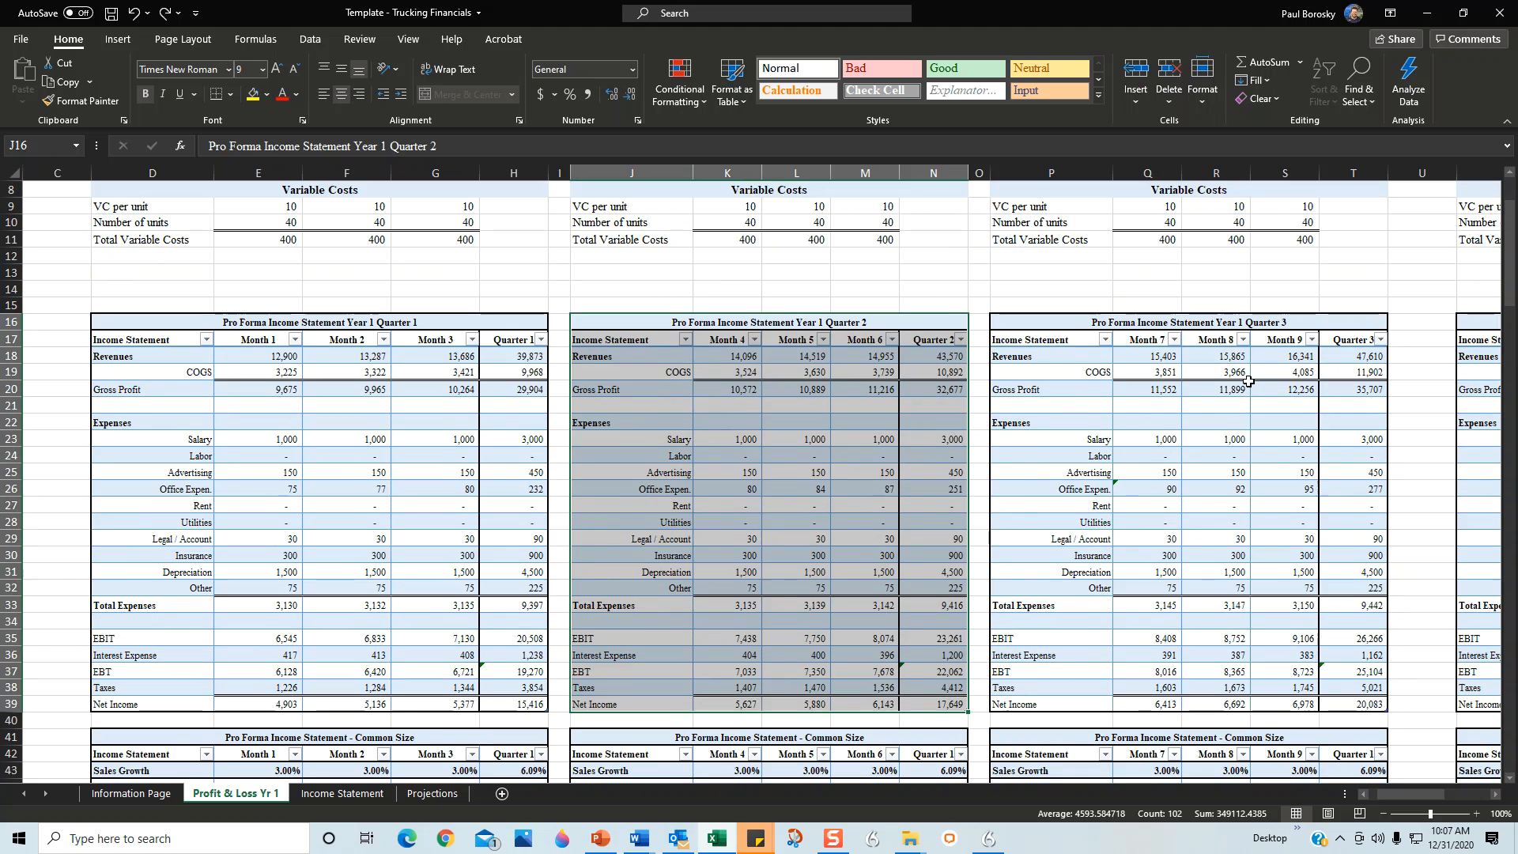
{"action": "left_click_drag", "start_coordinate": [1205, 320], "coordinate": [1257, 696]}
{"action": "scroll", "coordinate": [1495, 794], "scroll_direction": "right", "scroll_amount": 5}
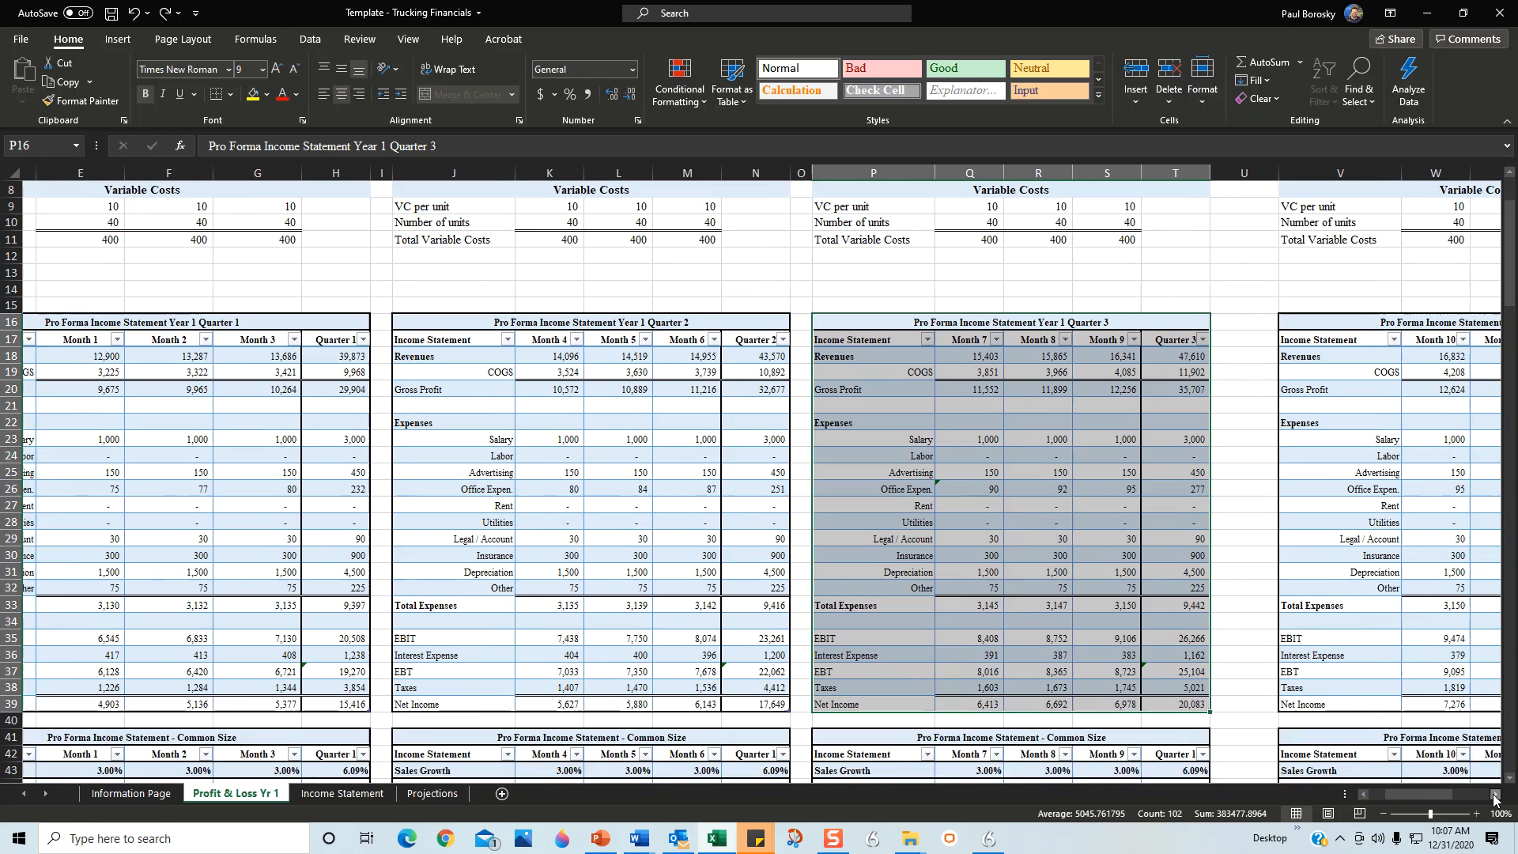
{"action": "left_click_drag", "start_coordinate": [1176, 320], "coordinate": [1224, 700]}
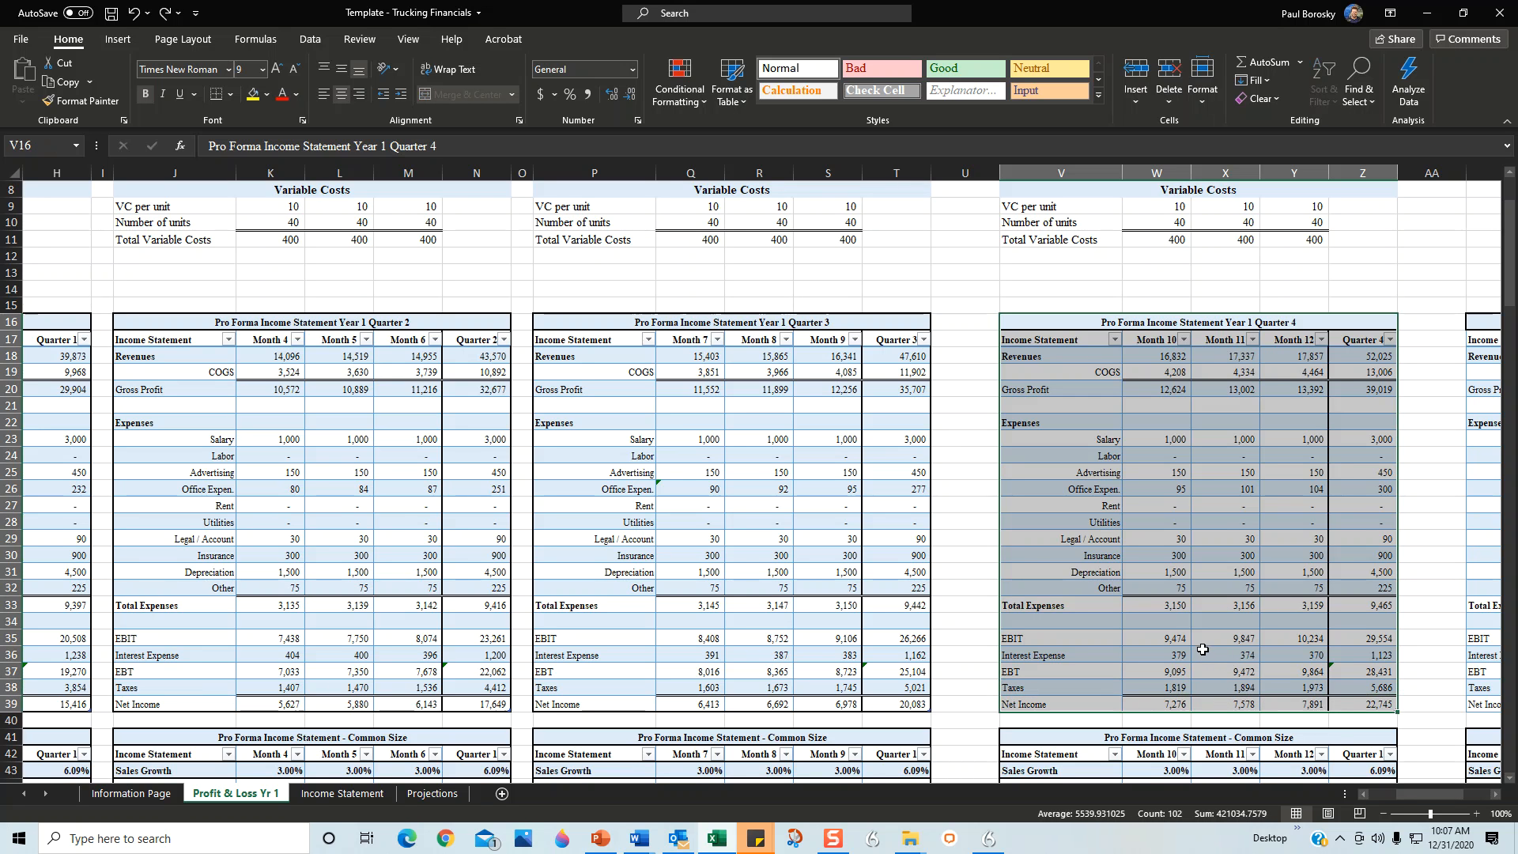
Copy the five-year Pro Forma Income Statement - Base table from the Income Statement sheet and switch to the Final Template - trucking Word document
{"action": "left_click", "coordinate": [354, 794]}
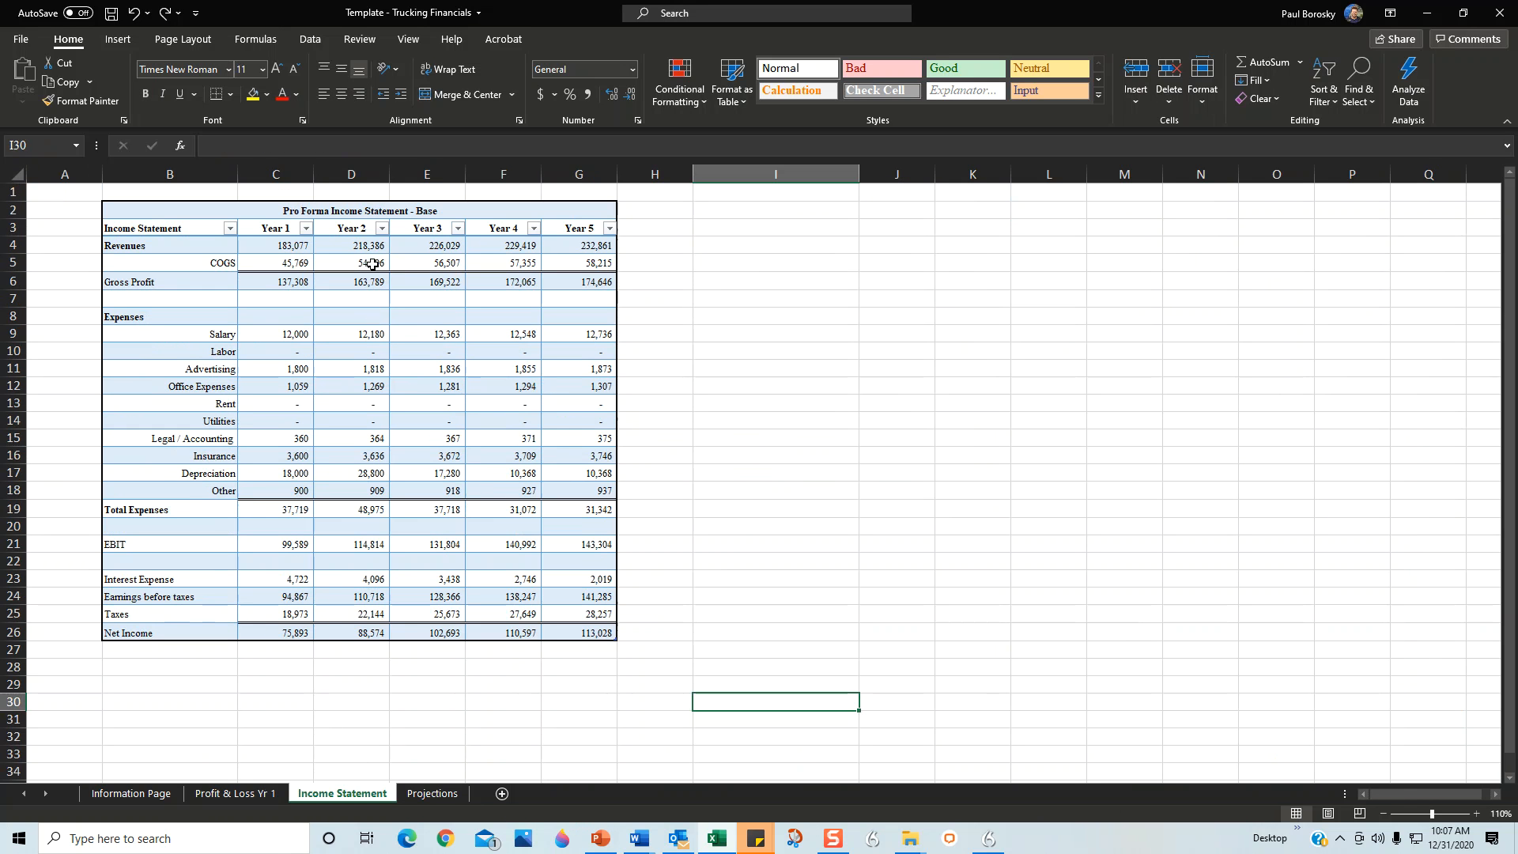
{"action": "left_click_drag", "start_coordinate": [395, 205], "coordinate": [400, 630]}
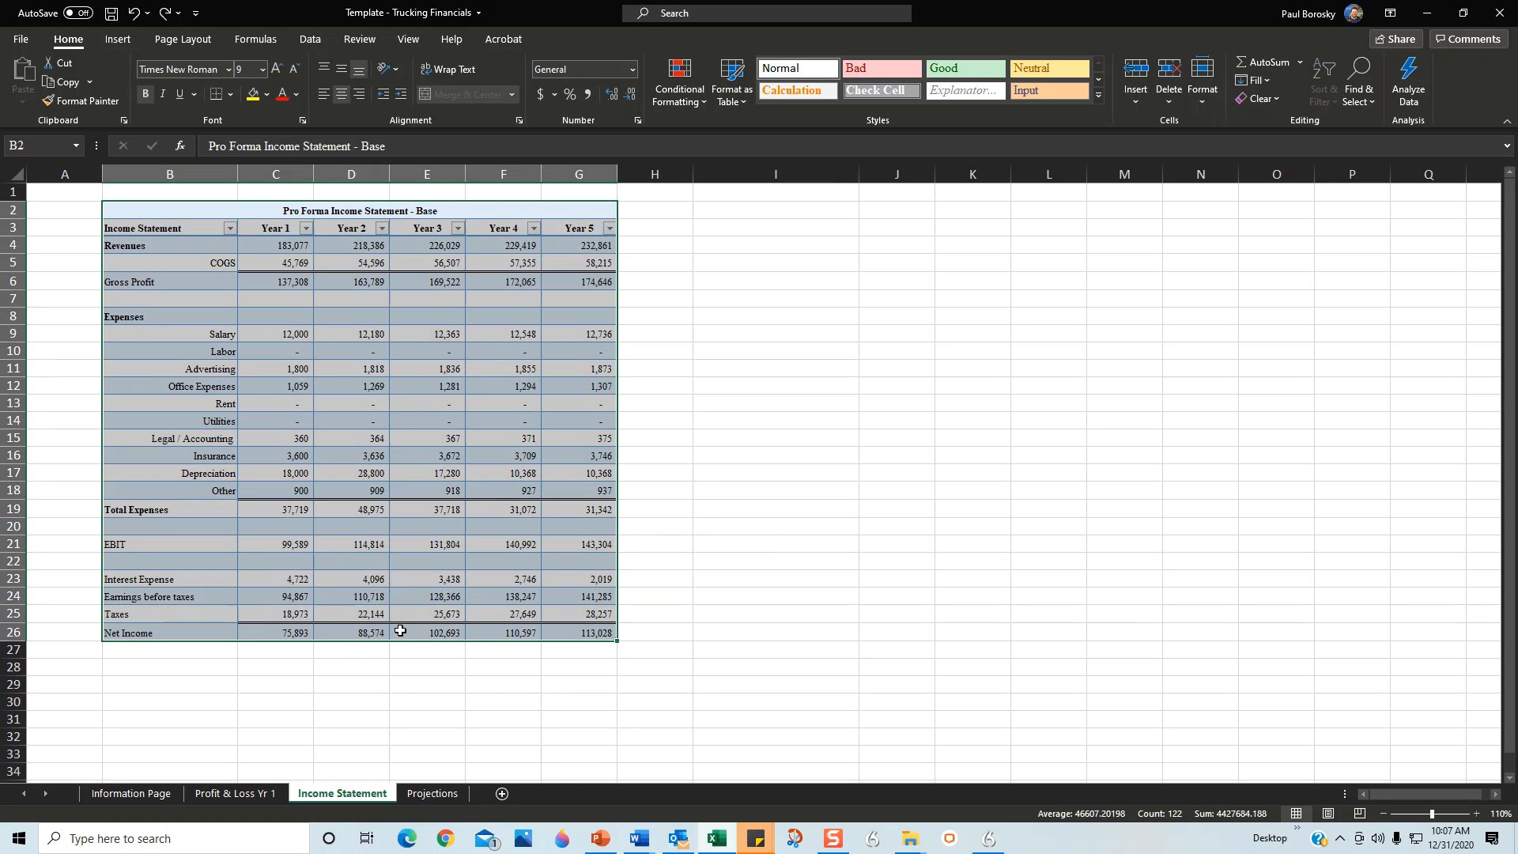
{"action": "key", "text": "ctrl+c"}
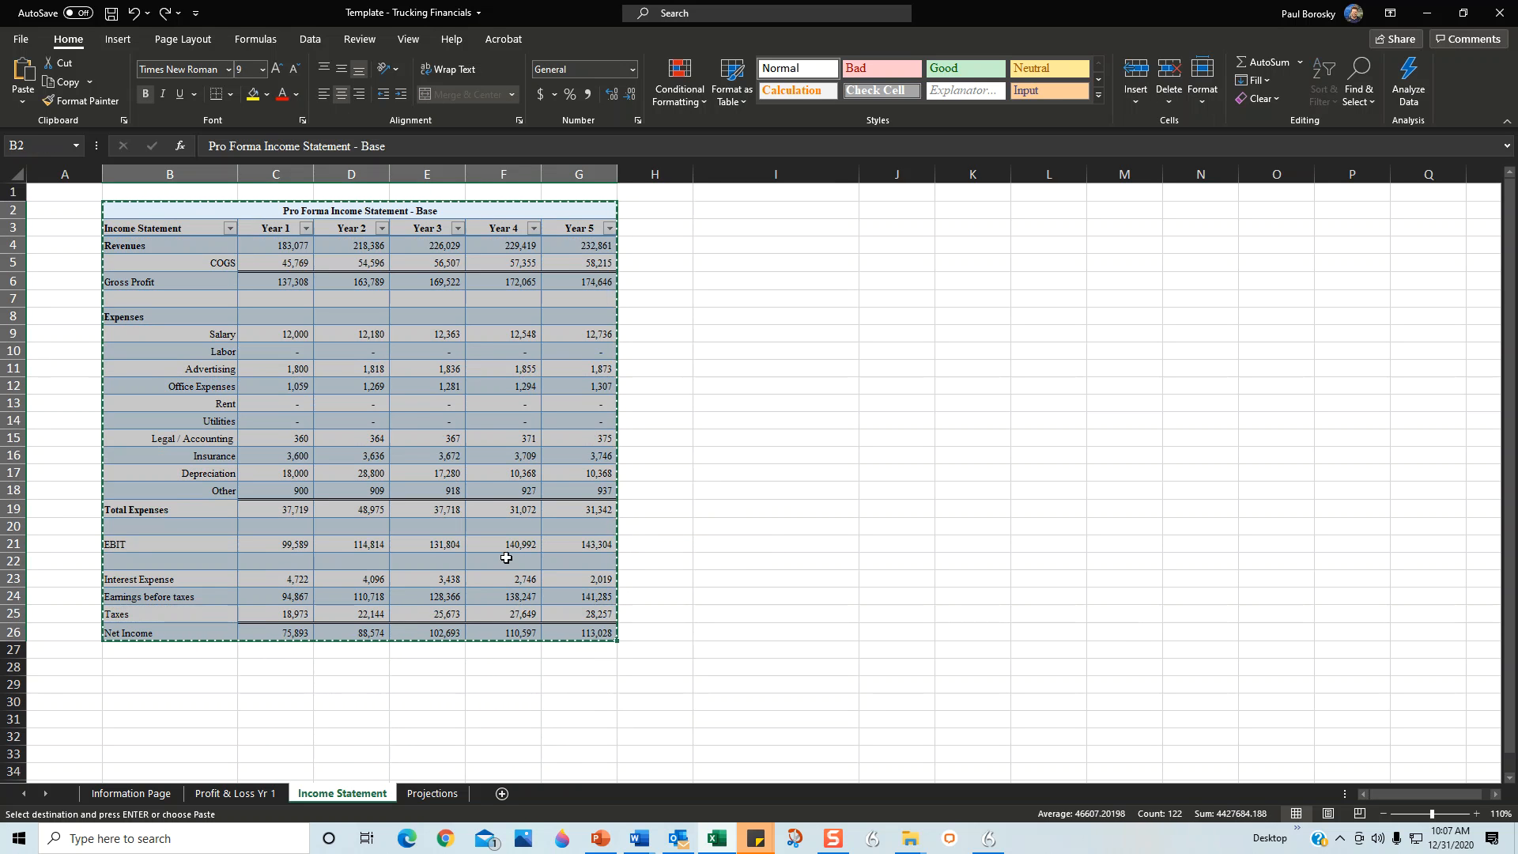
{"action": "key", "text": "super+d"}
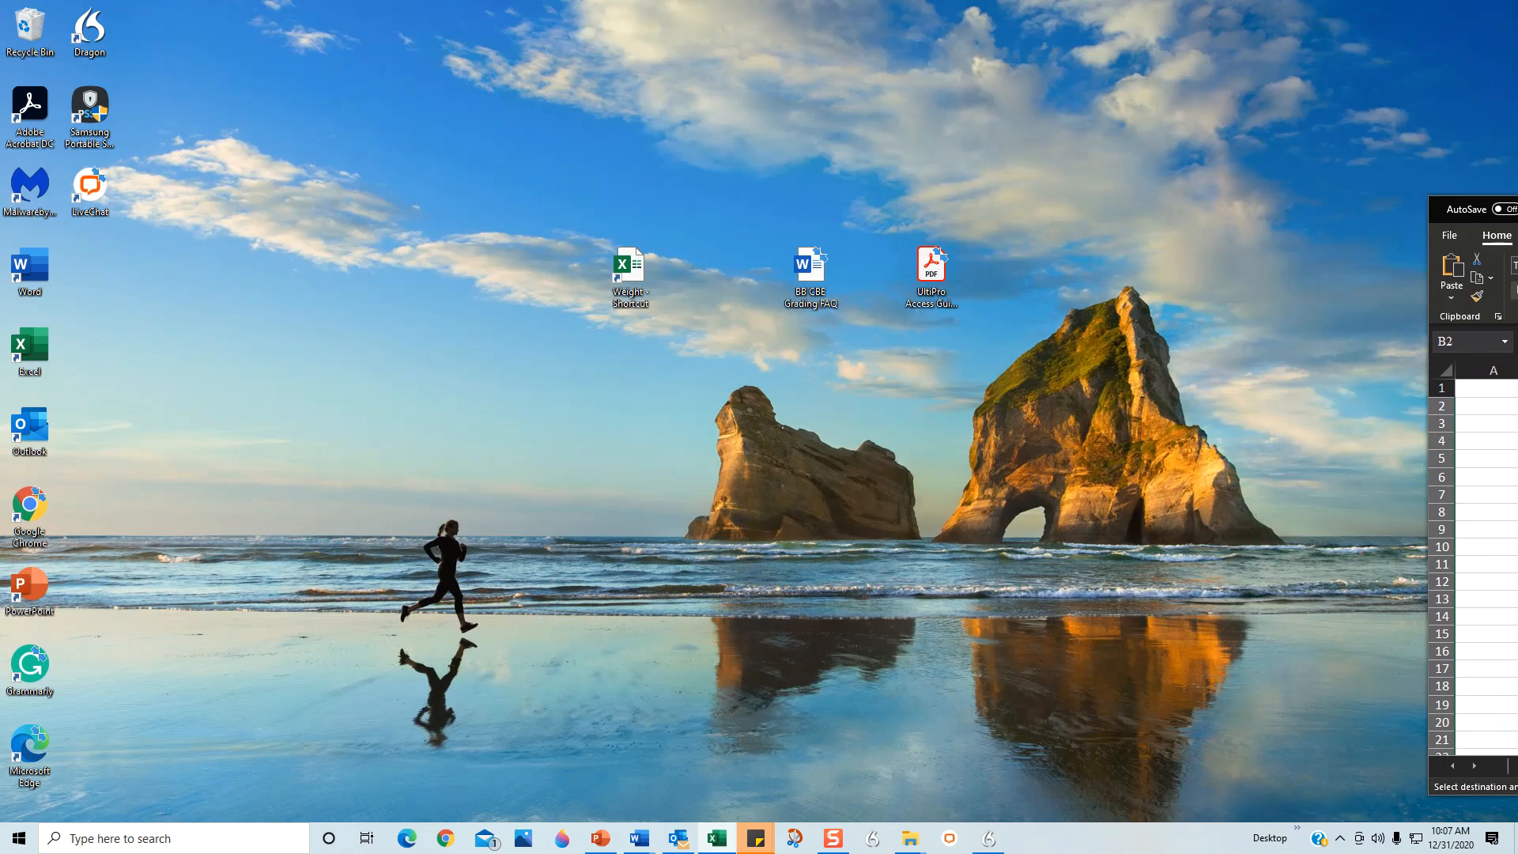
{"action": "key", "text": "alt+Tab"}
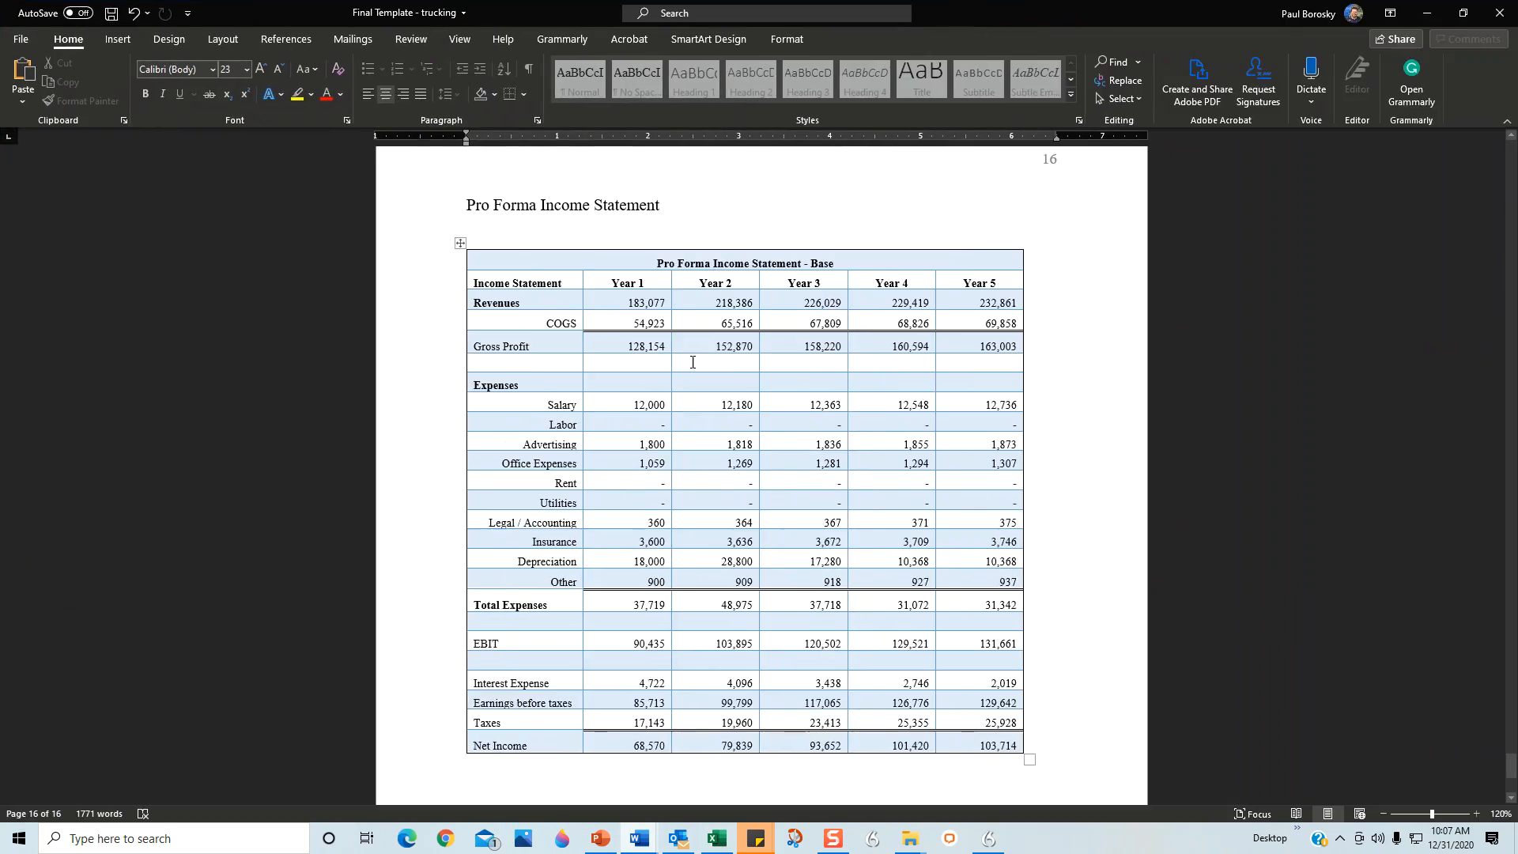
Replace the existing table under the Pro Forma Income Statement heading with the income statement copied from Excel
{"action": "left_click", "coordinate": [697, 229]}
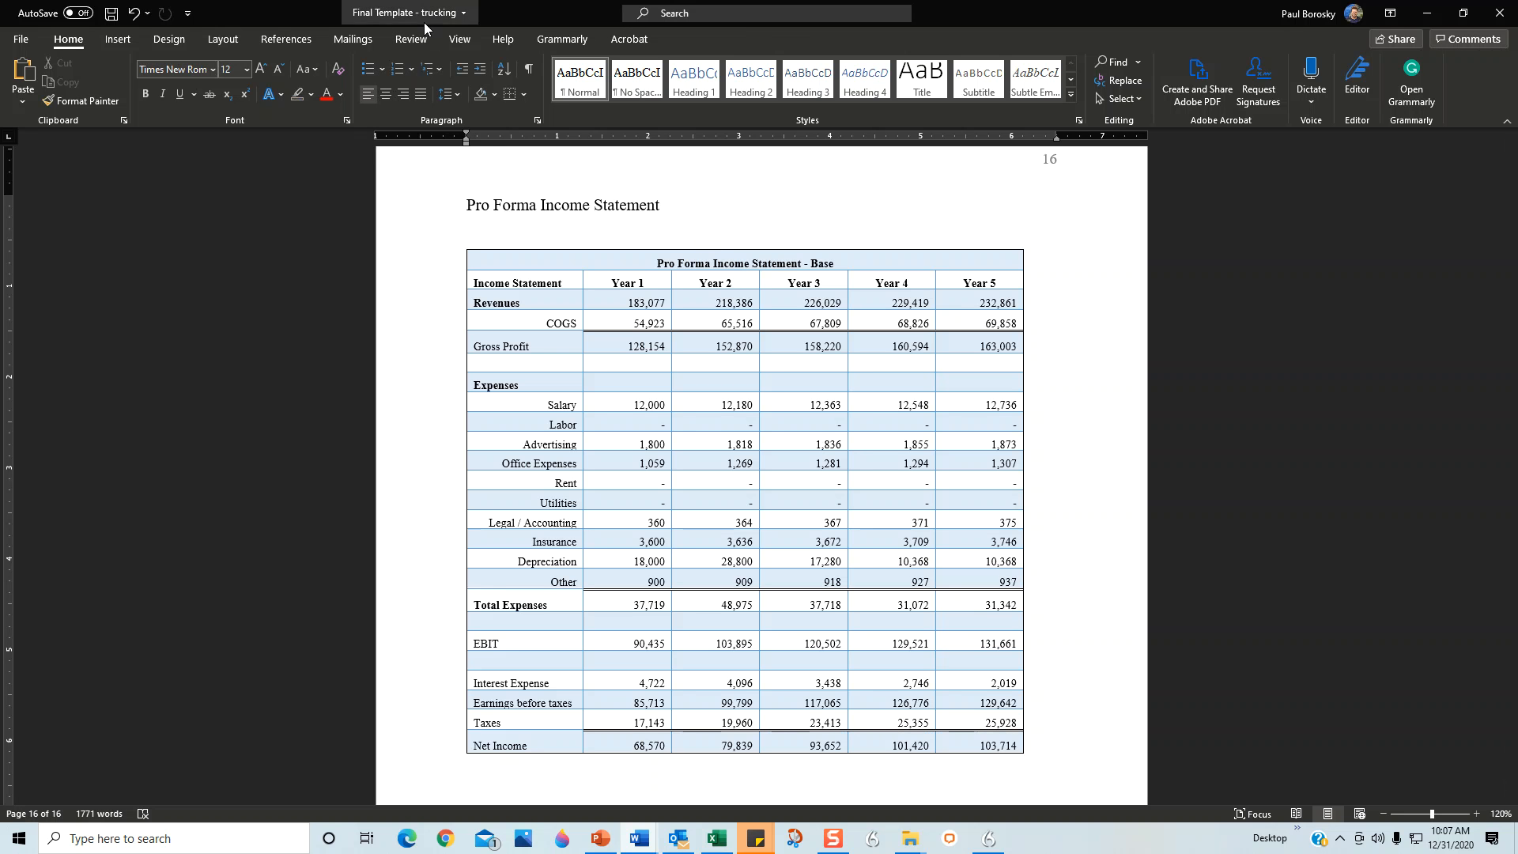
{"action": "mouse_move", "coordinate": [1024, 743]}
{"action": "left_mouse_down"}
{"action": "mouse_move", "coordinate": [695, 443]}
{"action": "mouse_move", "coordinate": [534, 259]}
{"action": "left_mouse_up"}
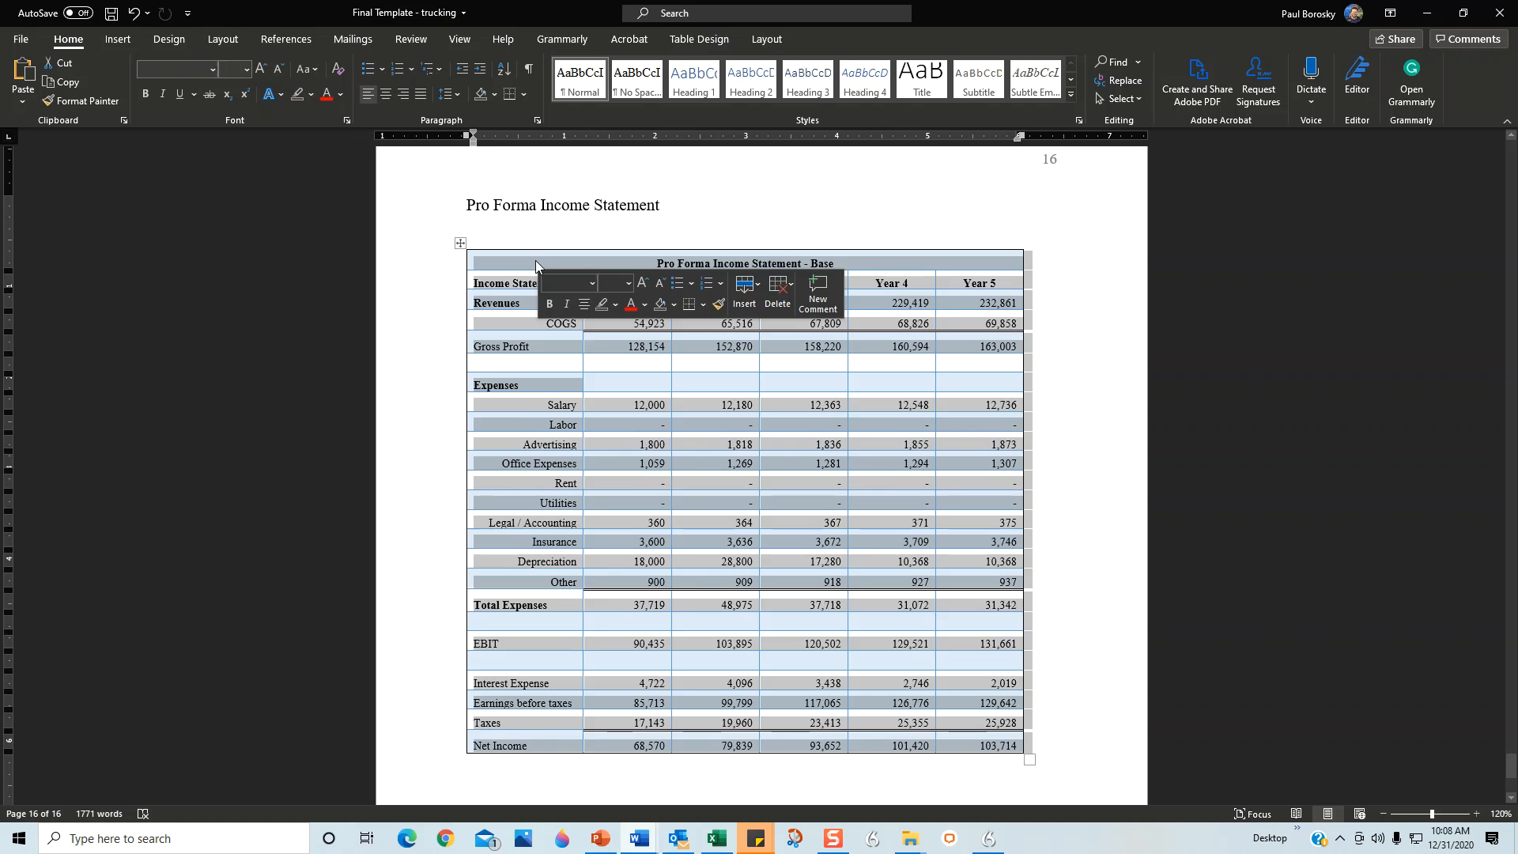
{"action": "key", "text": "BackSpace"}
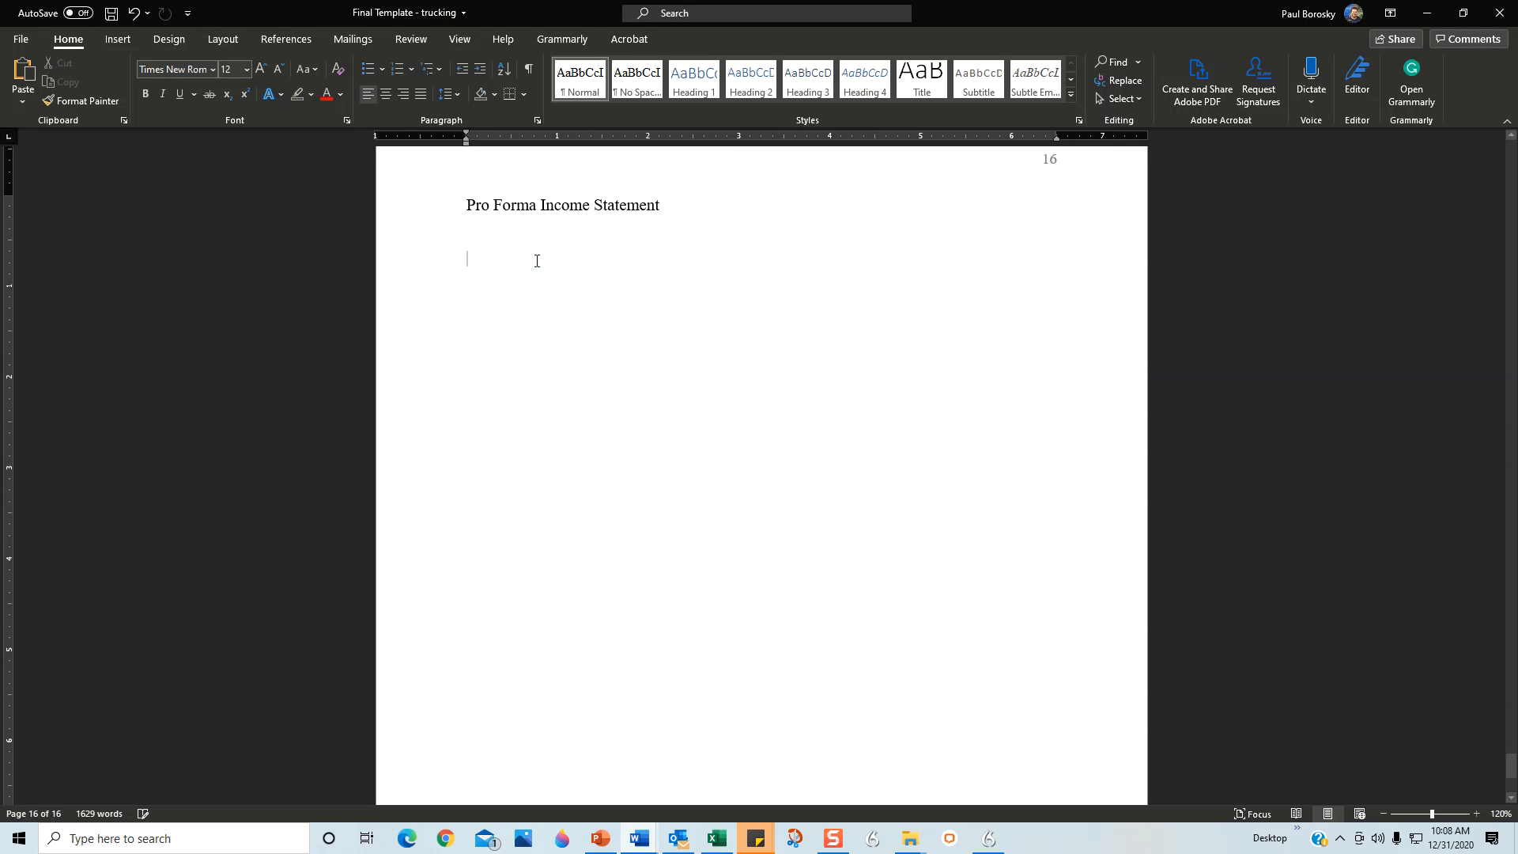
{"action": "key", "text": "ctrl+z"}
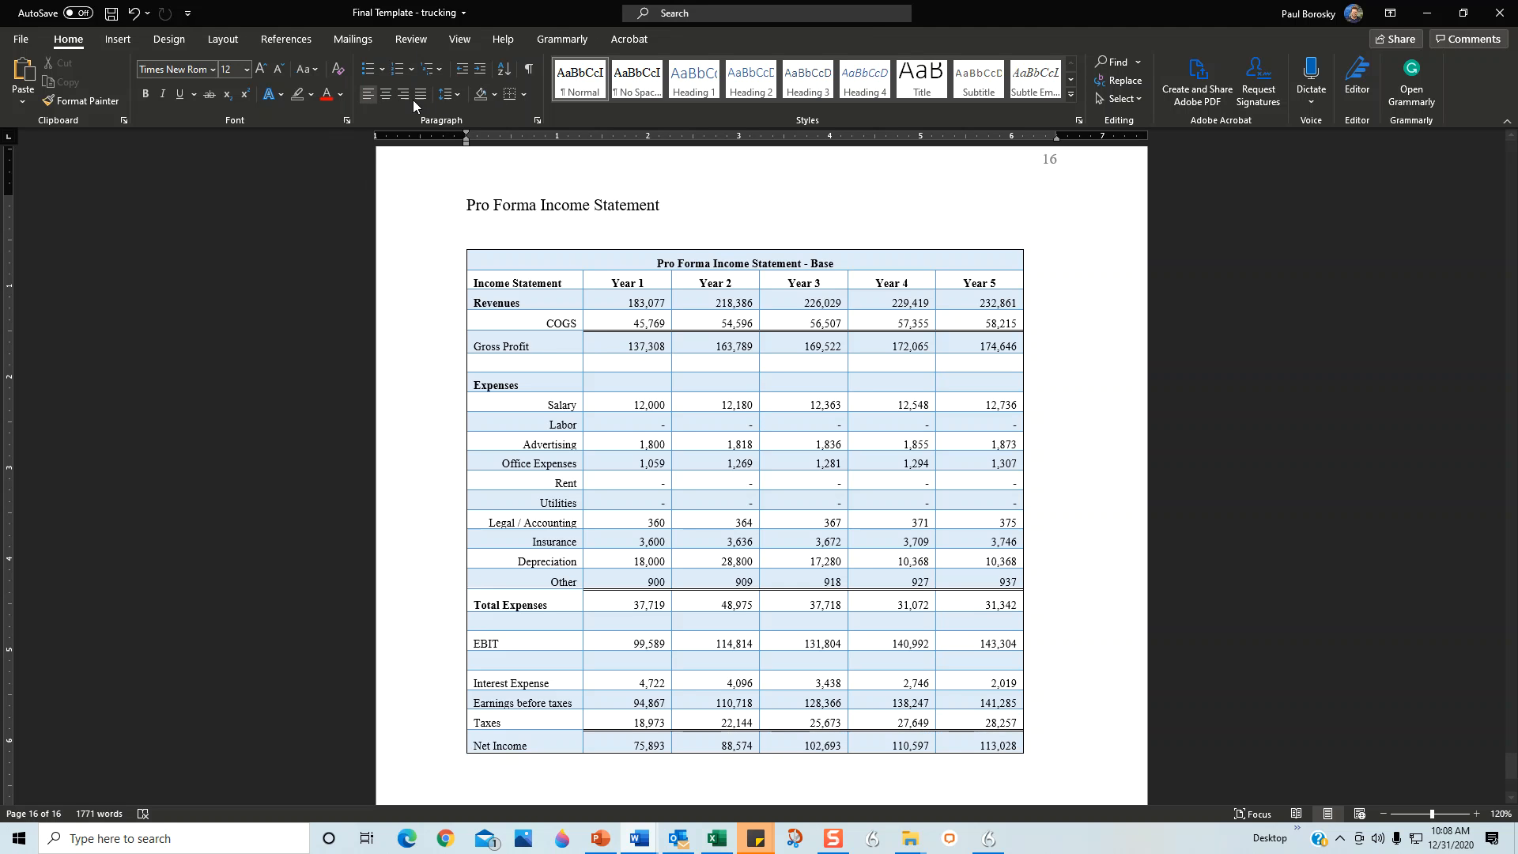
Undo the income statement paste and the table deletion, and return to the quarterly income statement on the preceding page
{"action": "left_click", "coordinate": [134, 15]}
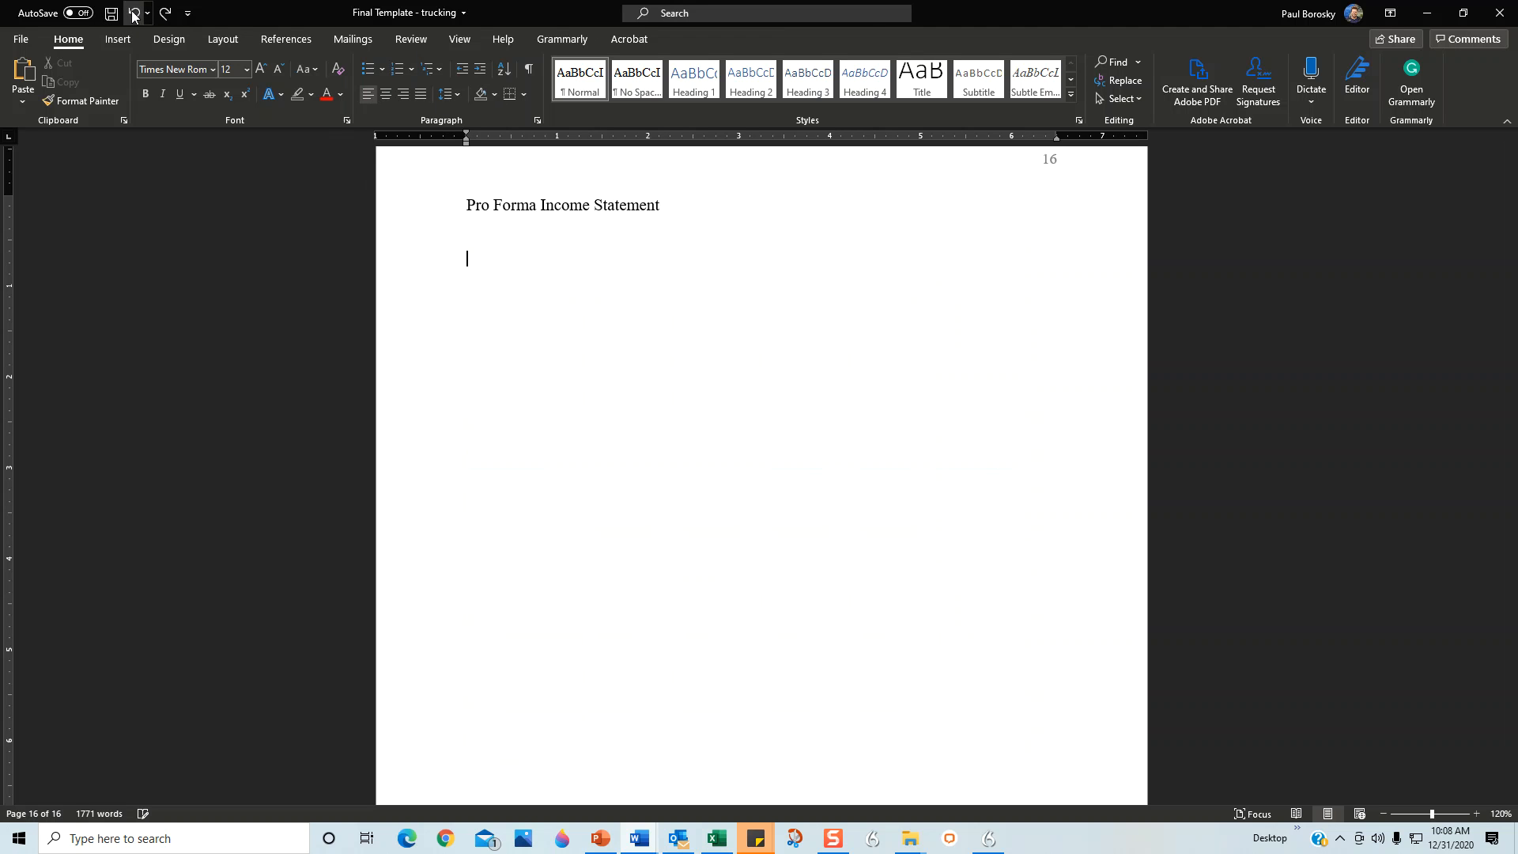
{"action": "left_click", "coordinate": [135, 15]}
{"action": "scroll", "coordinate": [725, 373], "scroll_direction": "up", "scroll_amount": 3}
{"action": "left_click", "coordinate": [724, 373]}
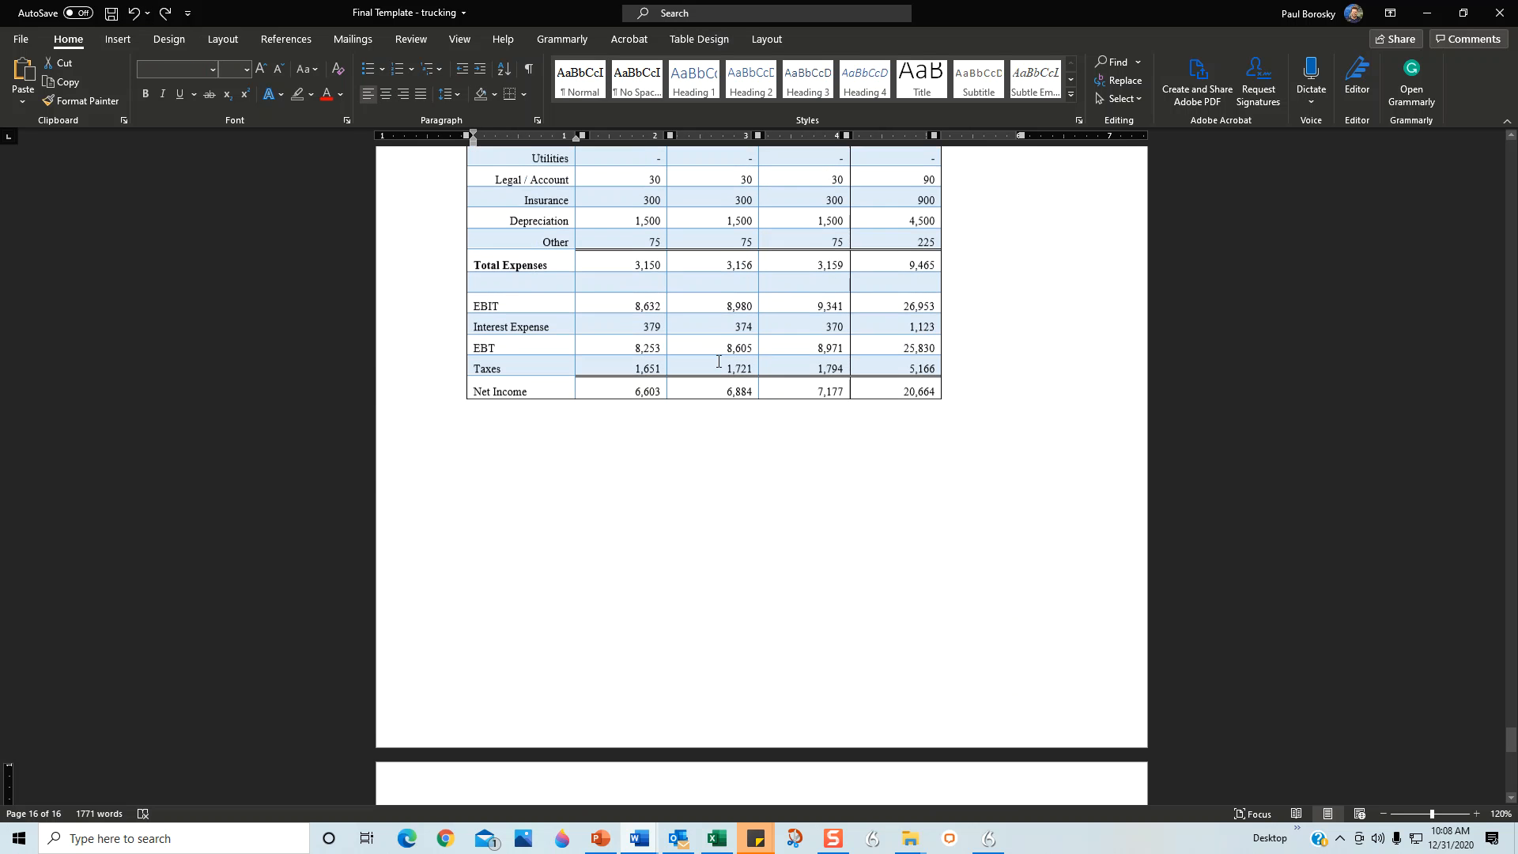
Move the Word window aside, switch to the Business Plan Template presentation in PowerPoint, and review slides 4 to 9 on purchasing, downloading and opening the template
{"action": "left_click_drag", "start_coordinate": [978, 14], "coordinate": [1517, 268]}
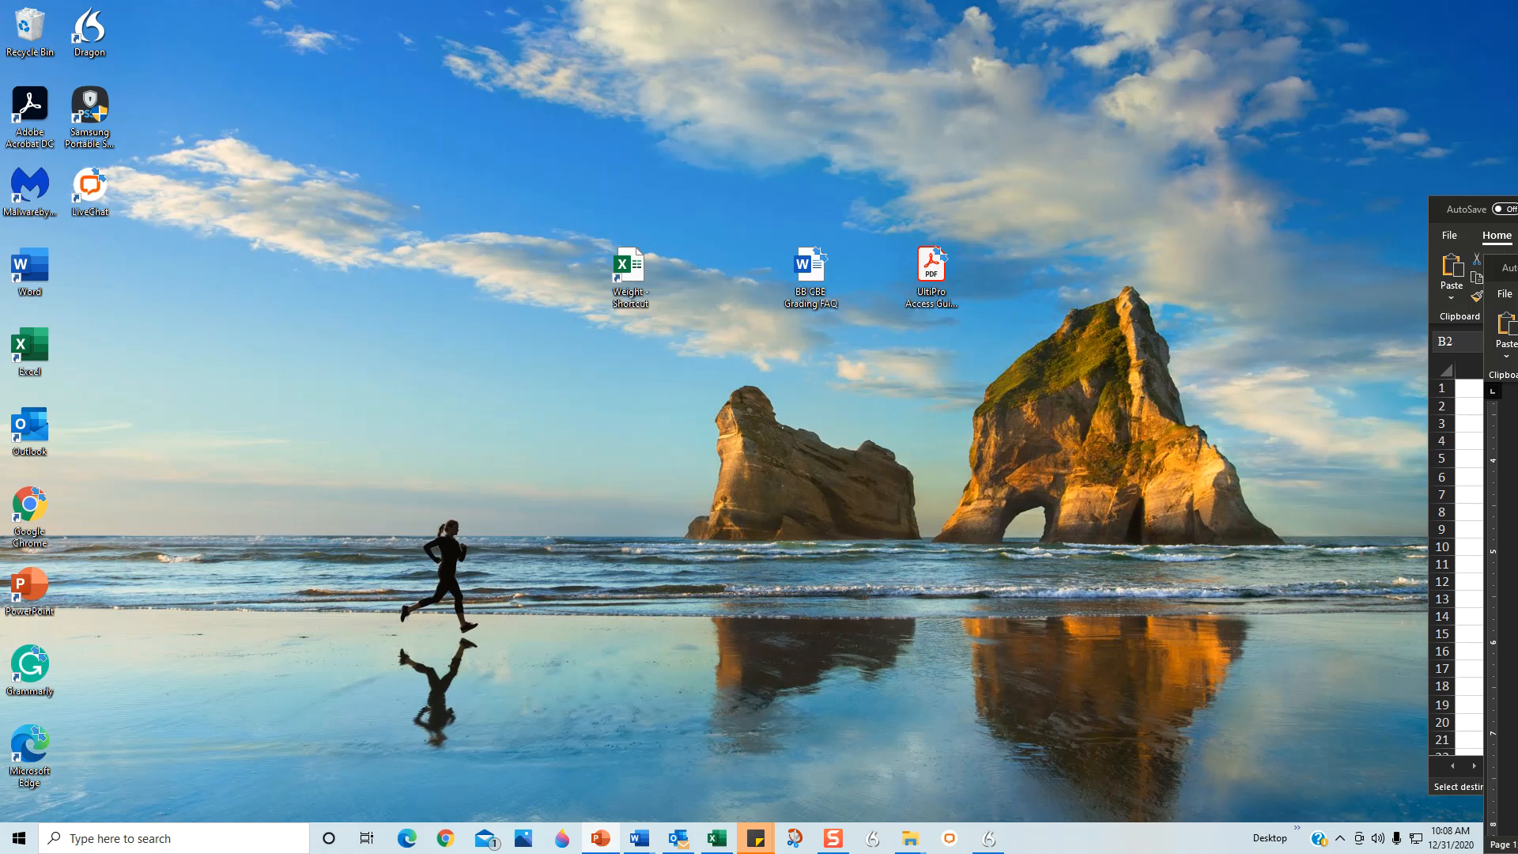
{"action": "left_click_drag", "start_coordinate": [1517, 125], "coordinate": [988, 0]}
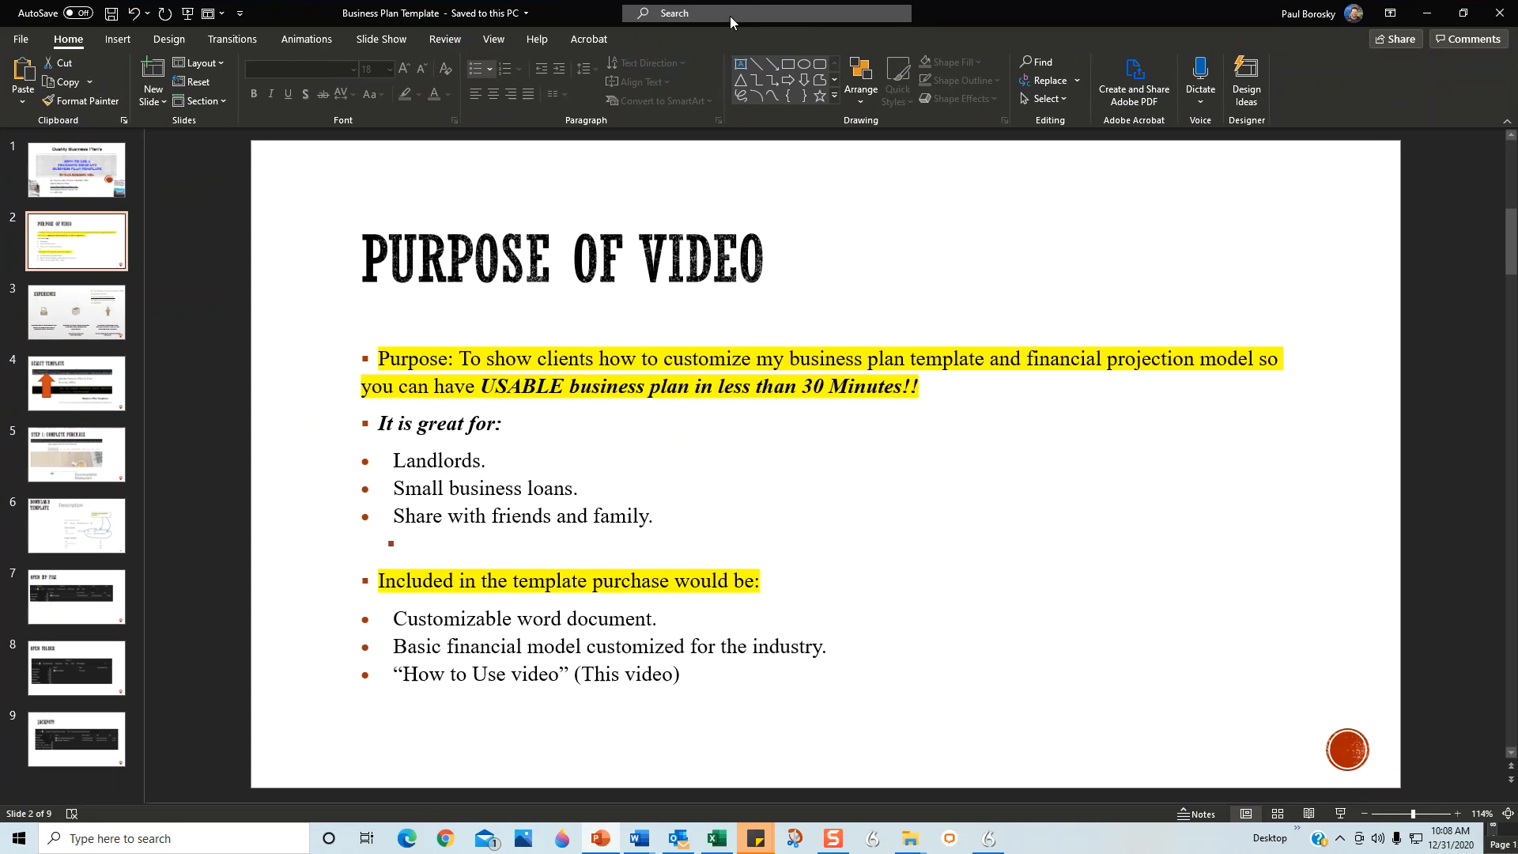
{"action": "left_click", "coordinate": [43, 368]}
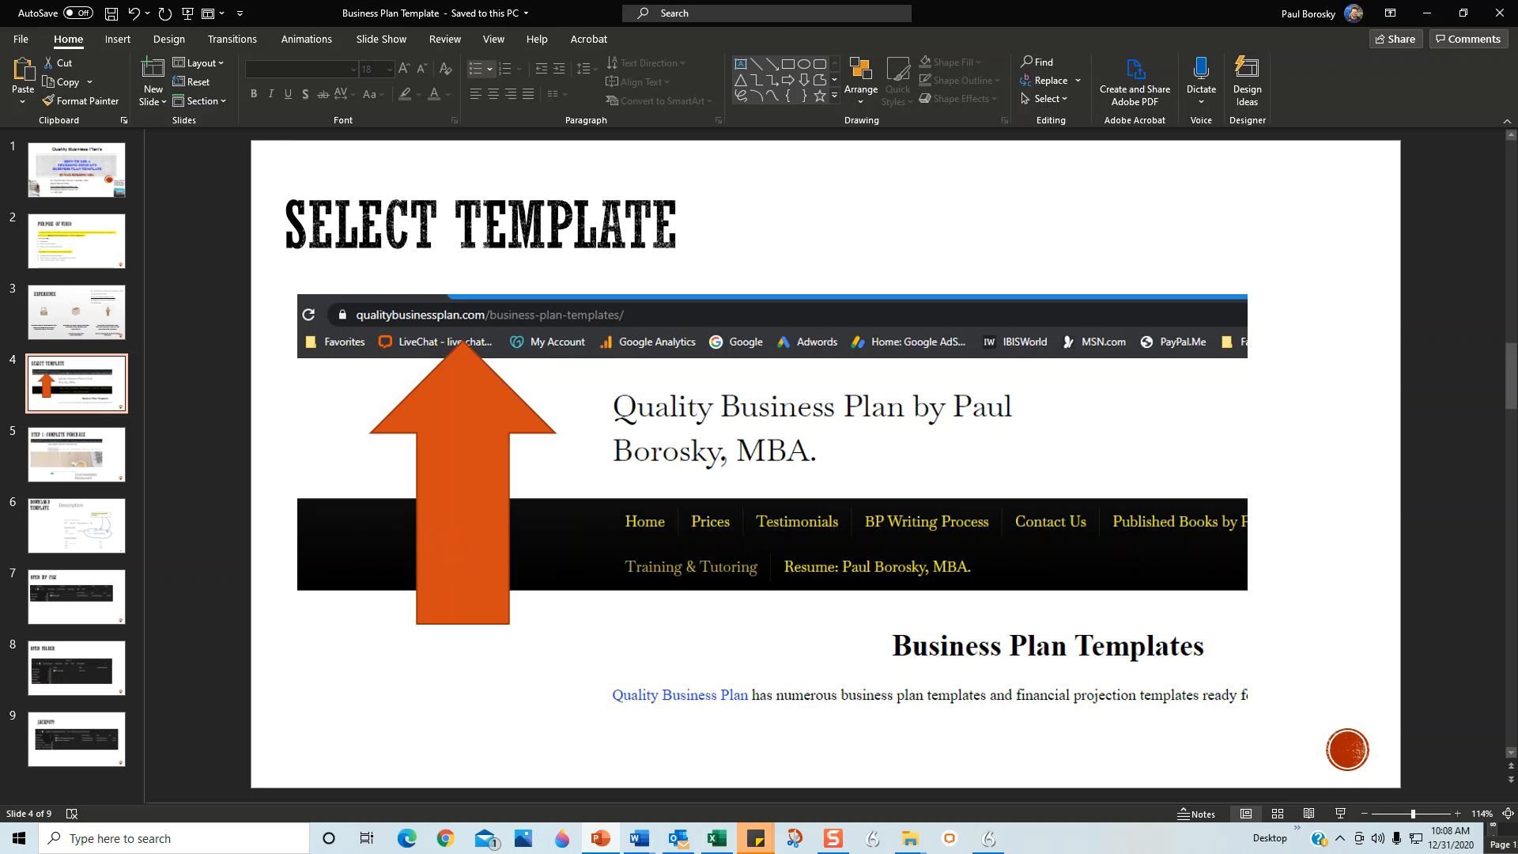
{"action": "left_click", "coordinate": [57, 441]}
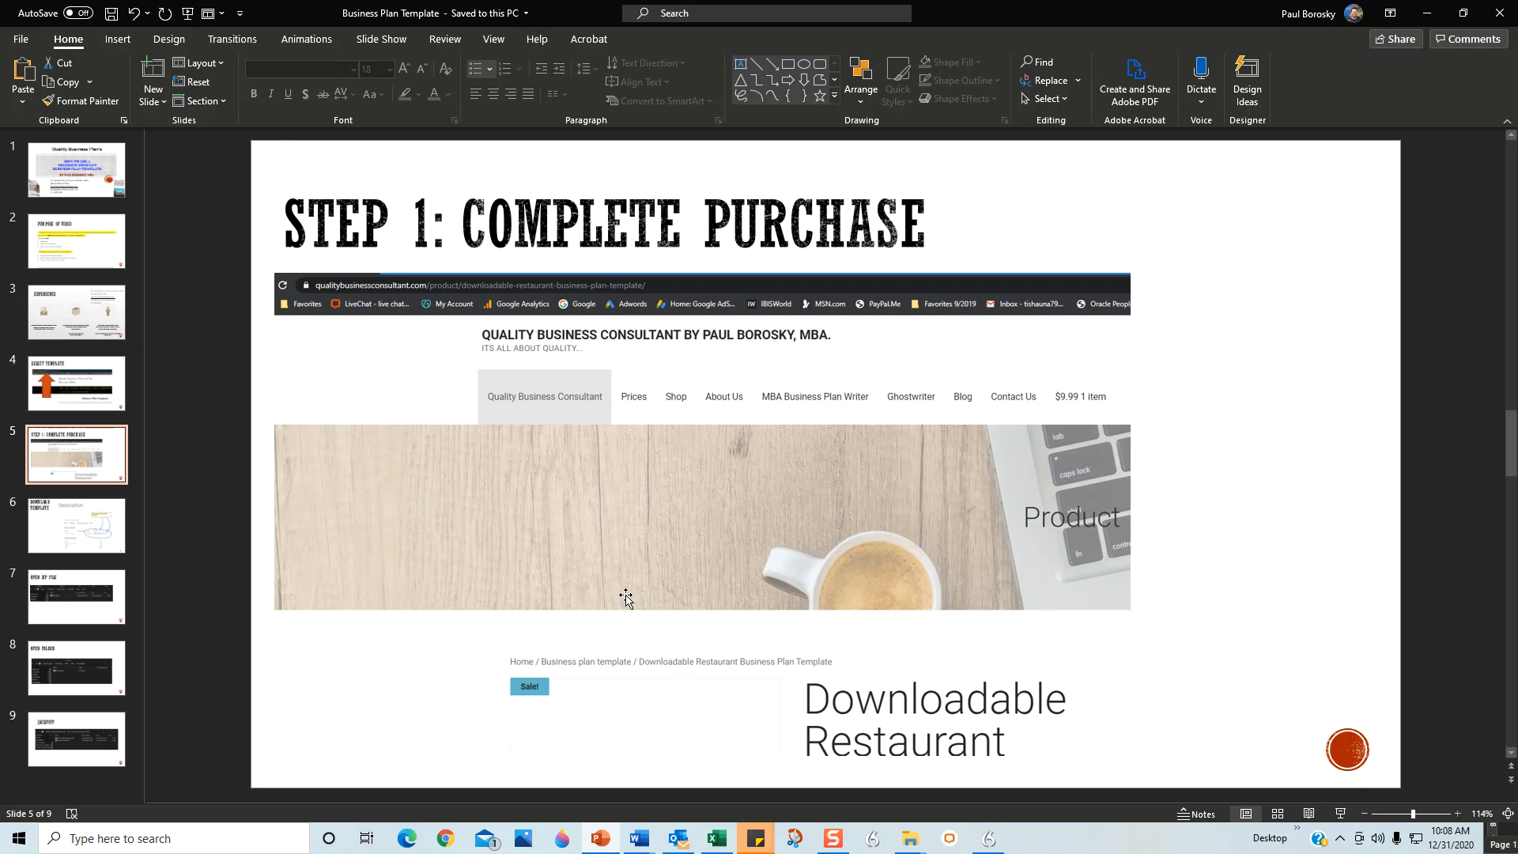
{"action": "left_click", "coordinate": [66, 524]}
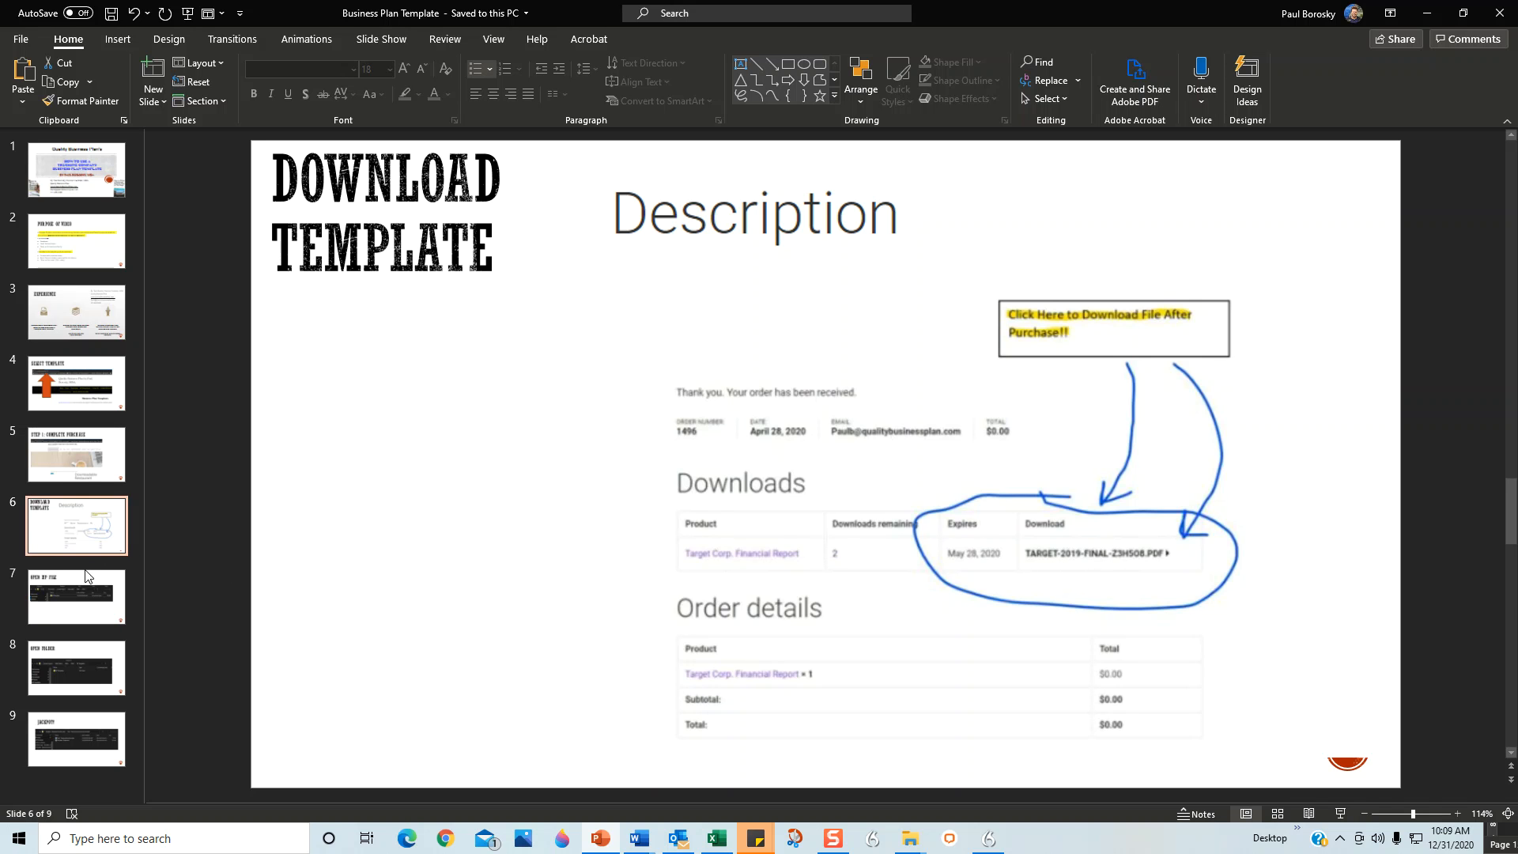
{"action": "left_click", "coordinate": [77, 597]}
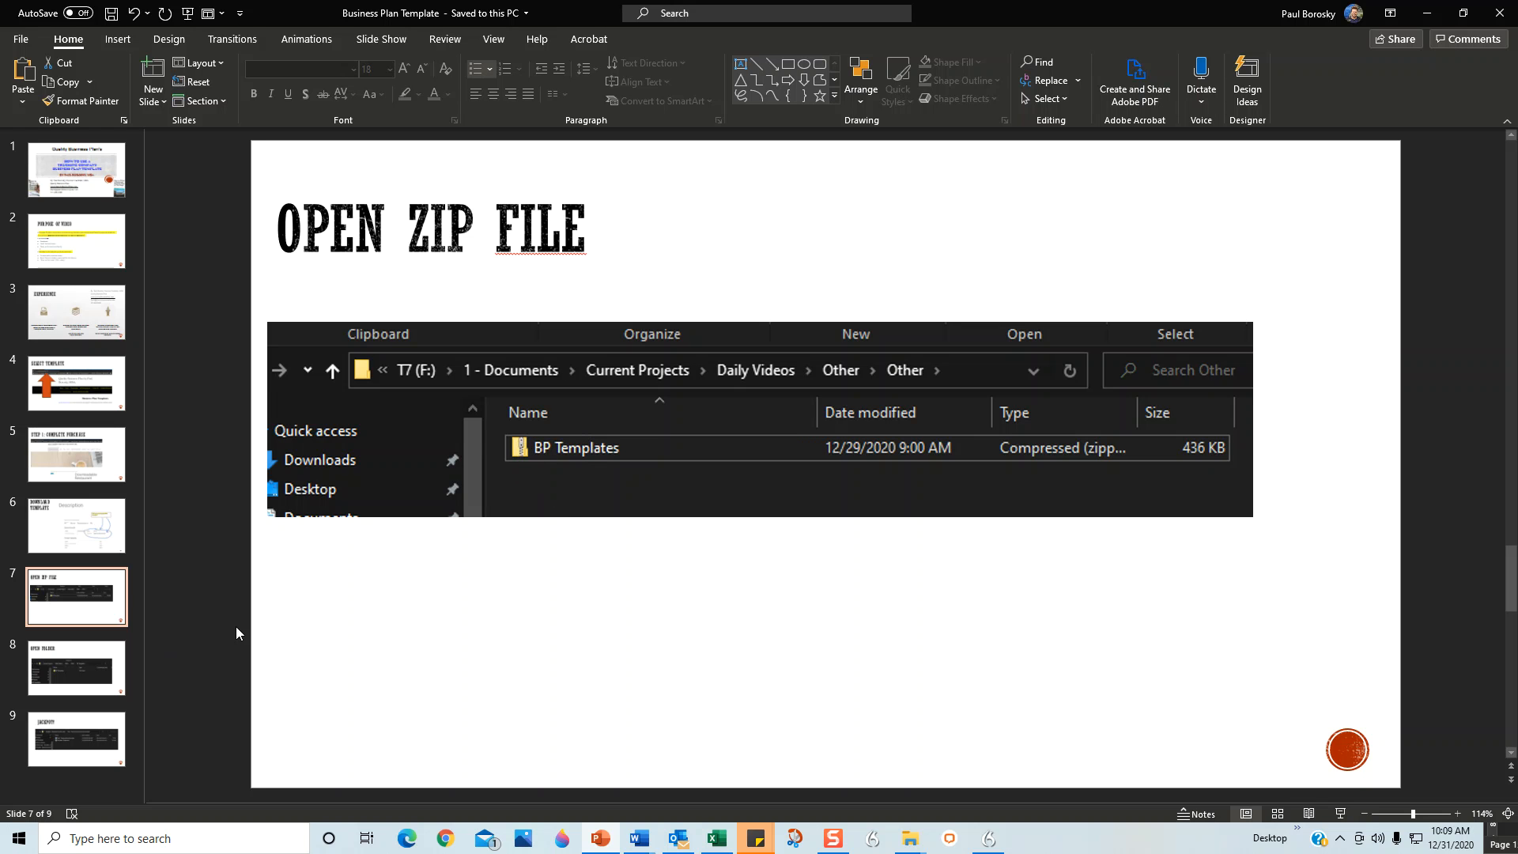
{"action": "left_click", "coordinate": [49, 658]}
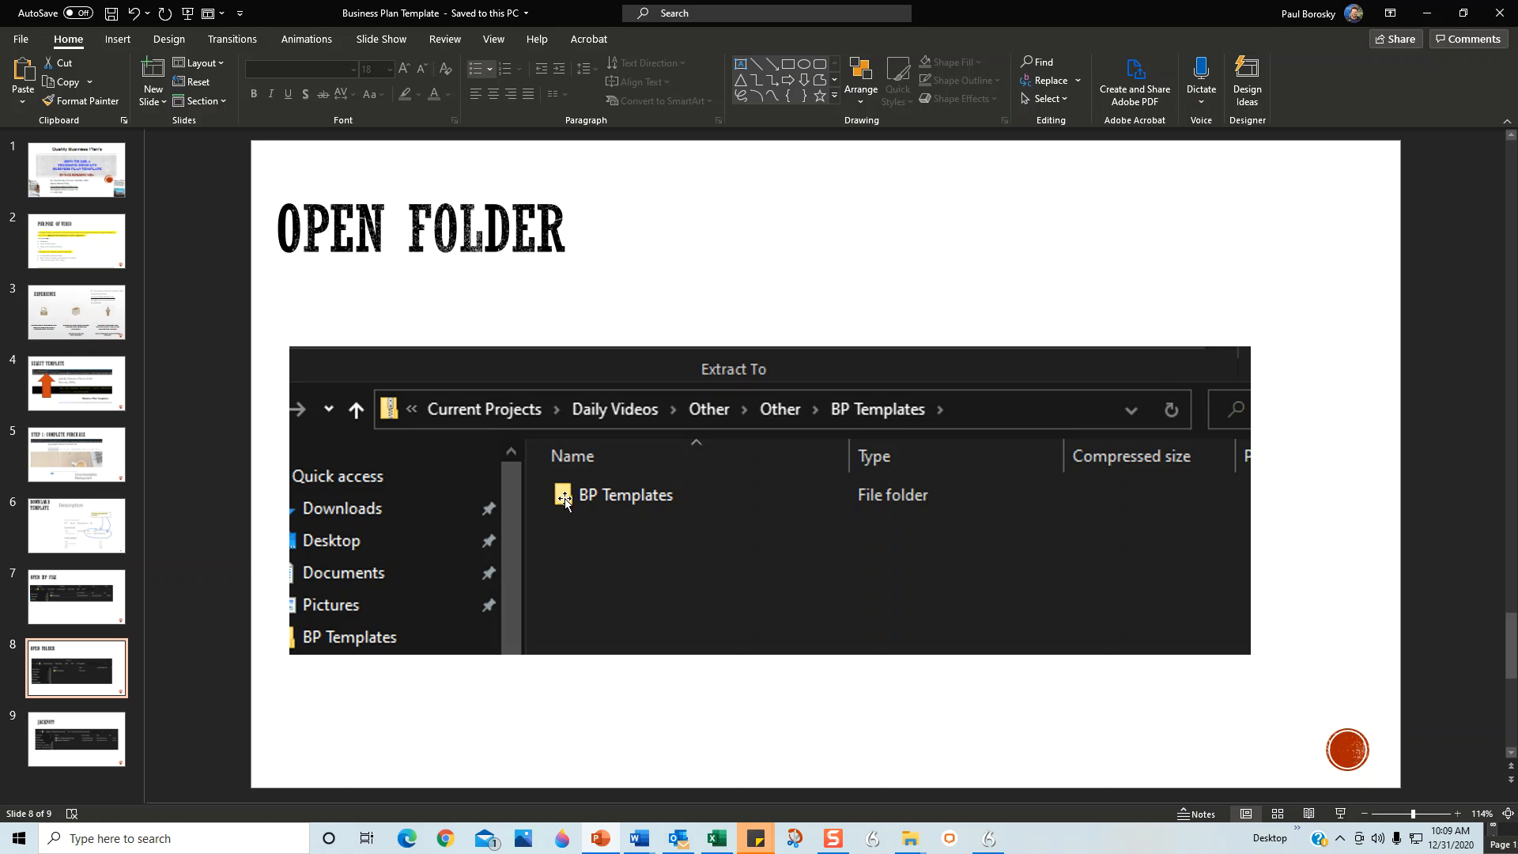
{"action": "left_click", "coordinate": [118, 735]}
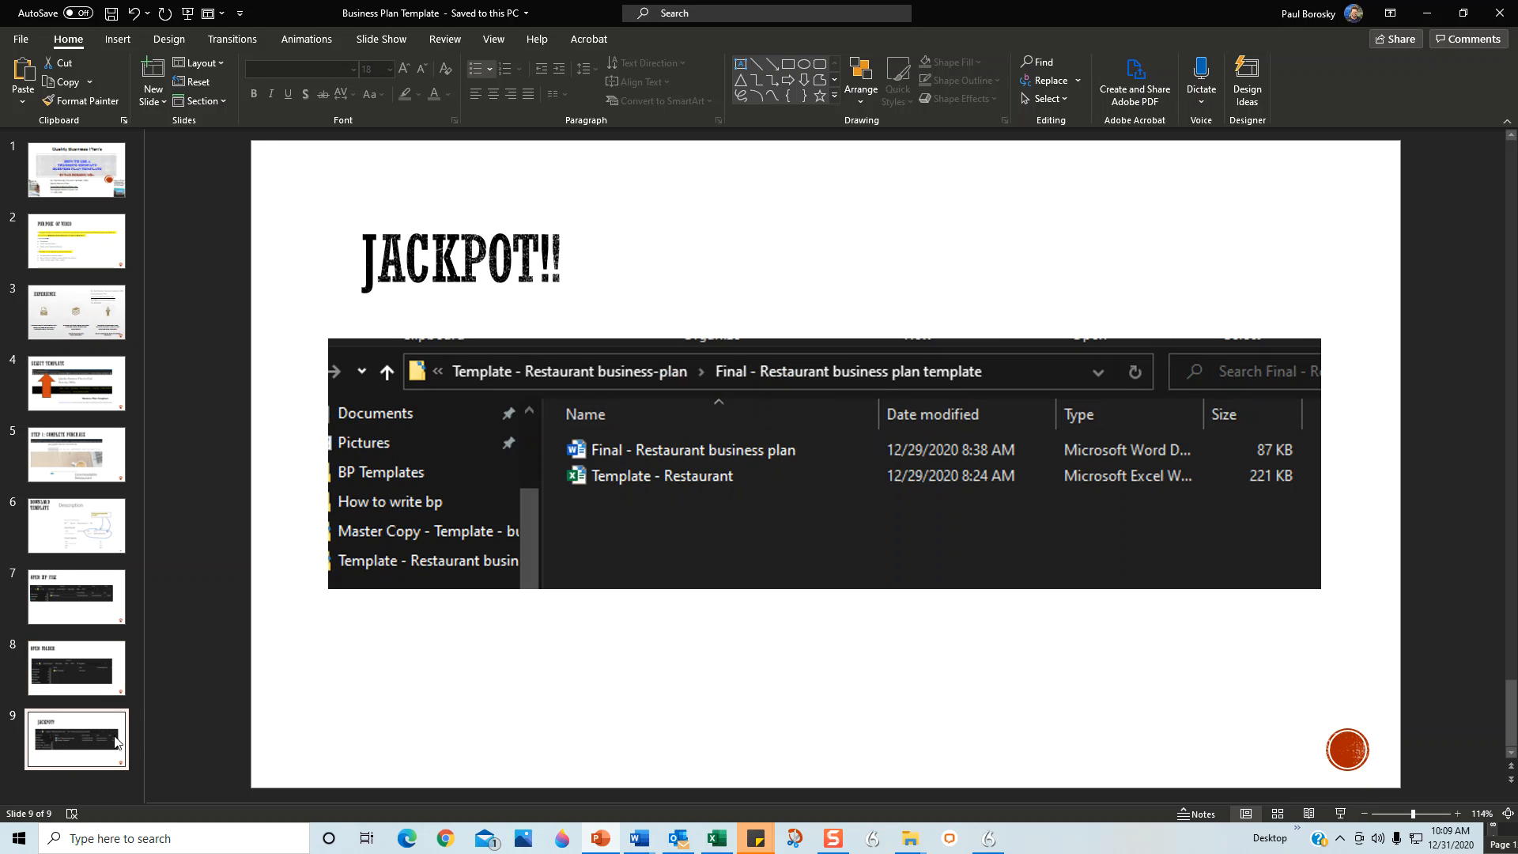